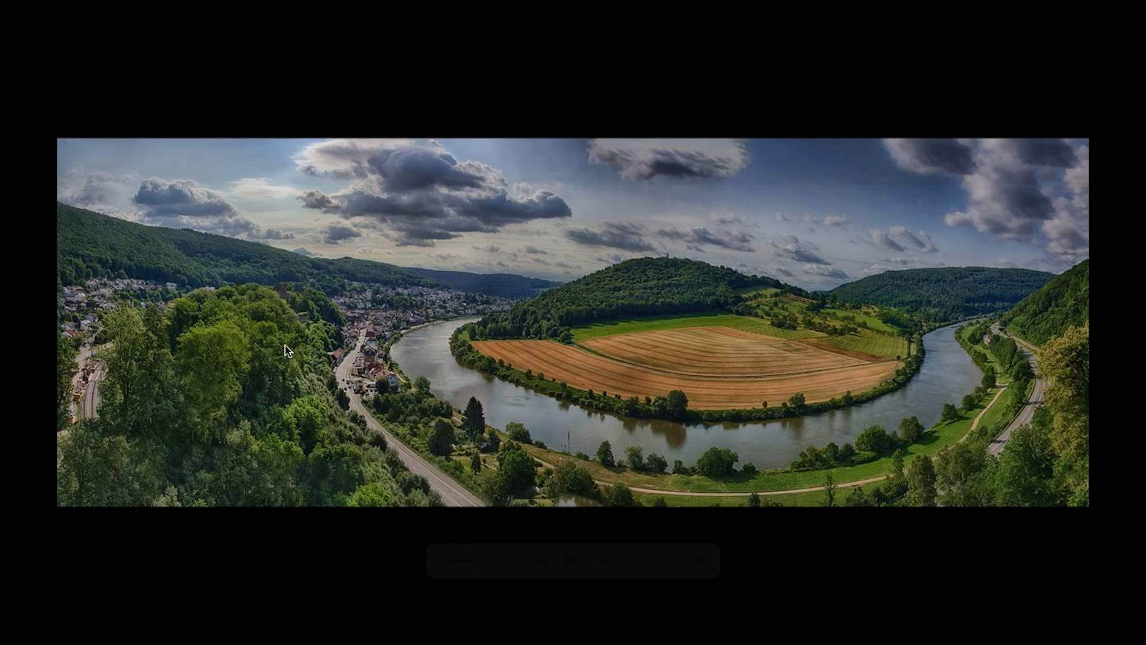
{"action": "key", "text": "Right"}
{"action": "key", "text": "Right"}
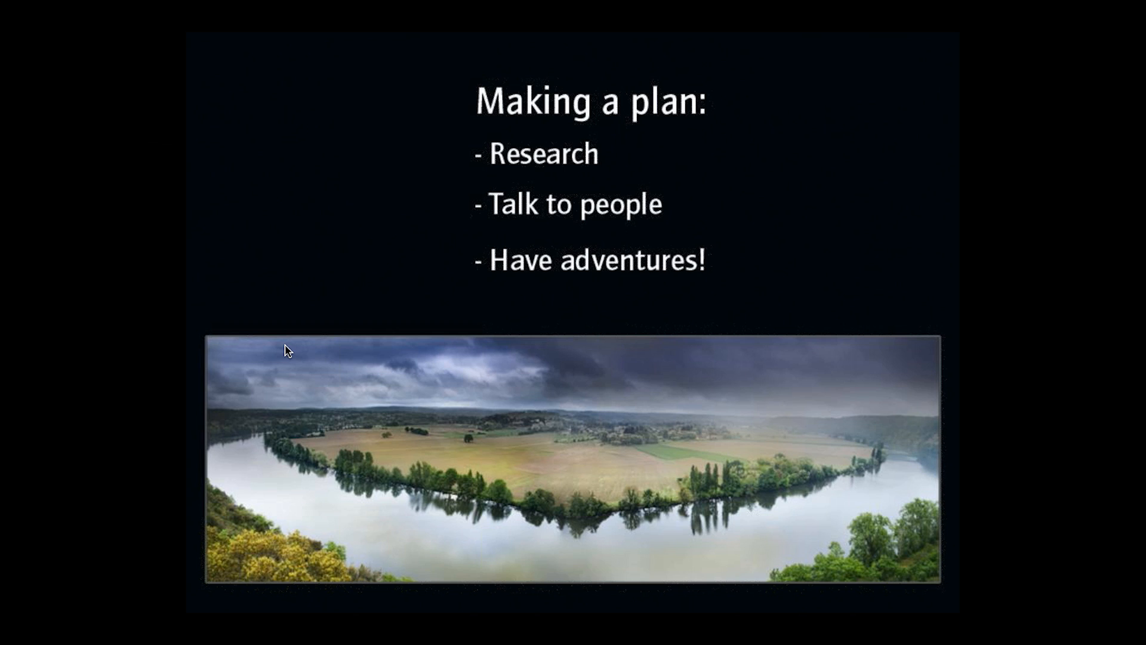
{"action": "key", "text": "Right"}
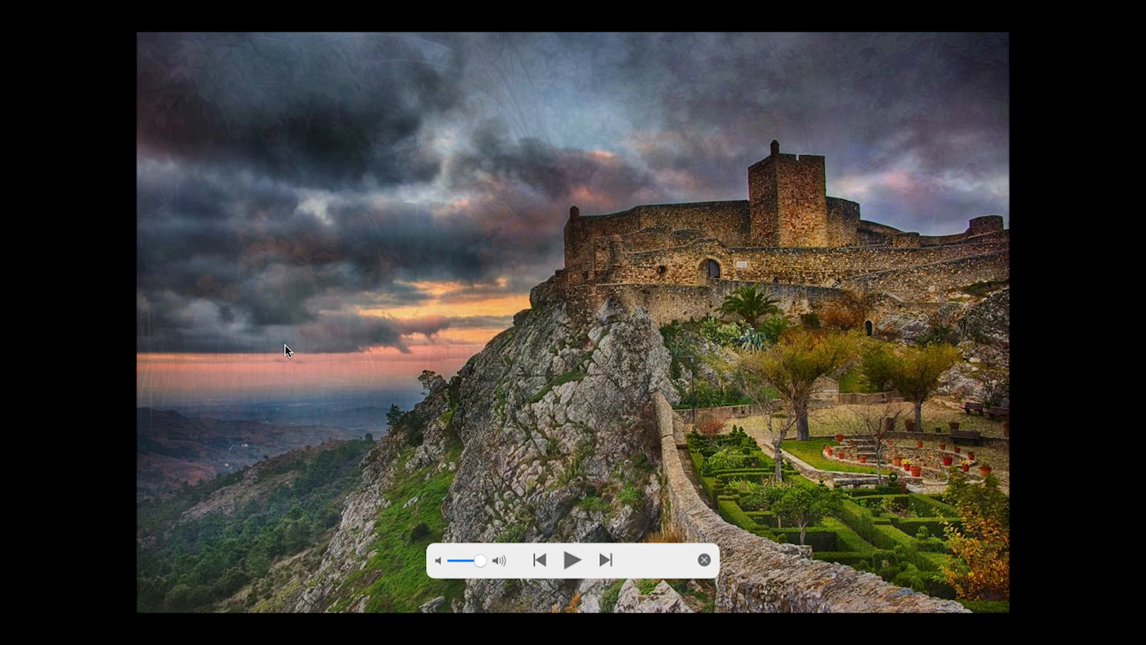
{"action": "key", "text": "Right"}
{"action": "key", "text": "Right"}
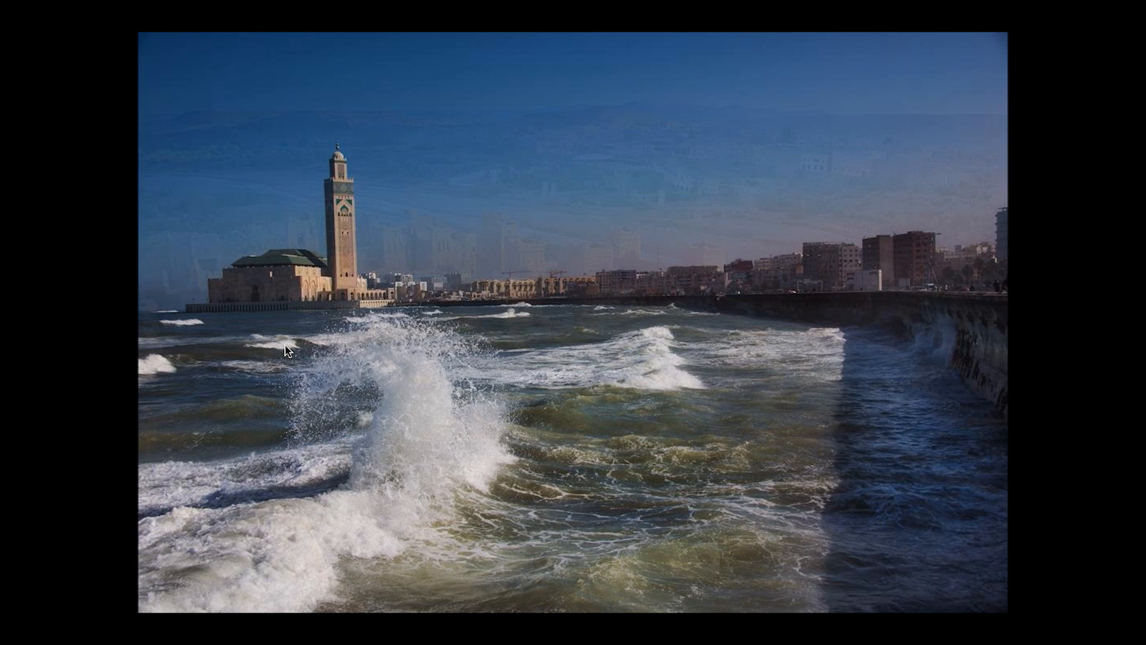
{"action": "key", "text": "Right"}
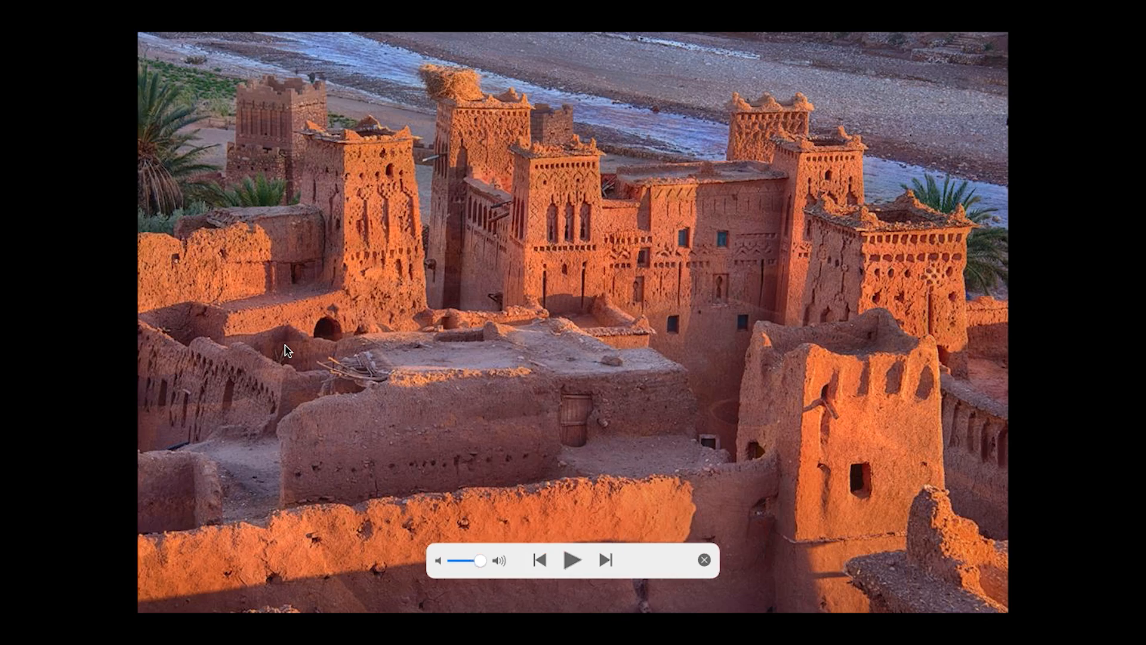
{"action": "key", "text": "Right"}
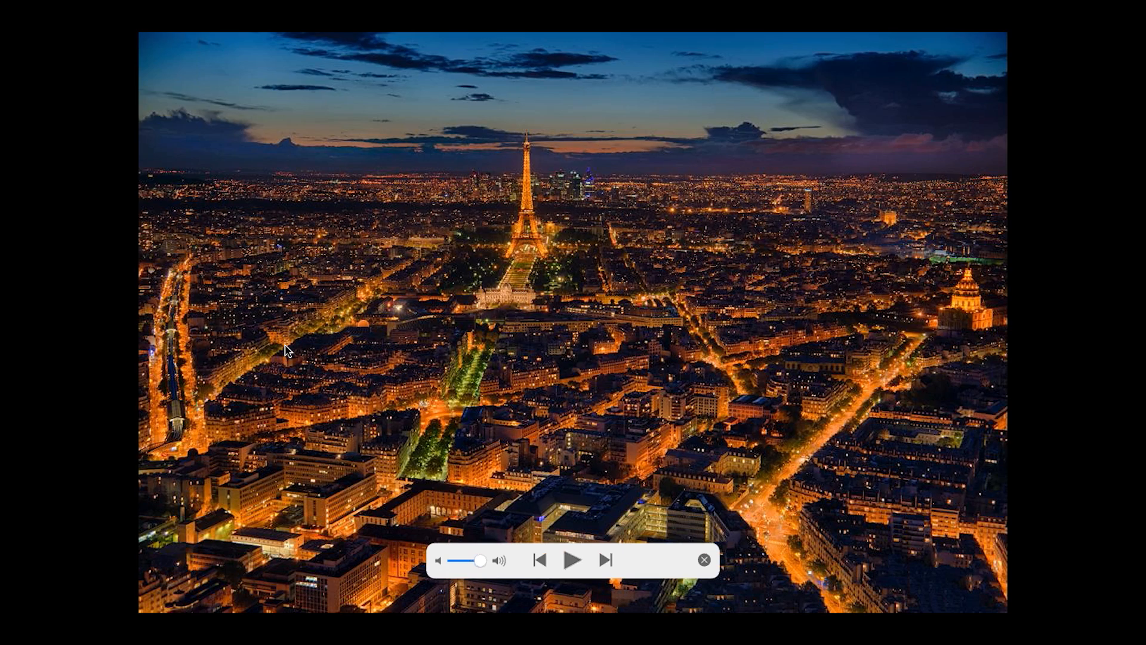
{"action": "key", "text": "Right"}
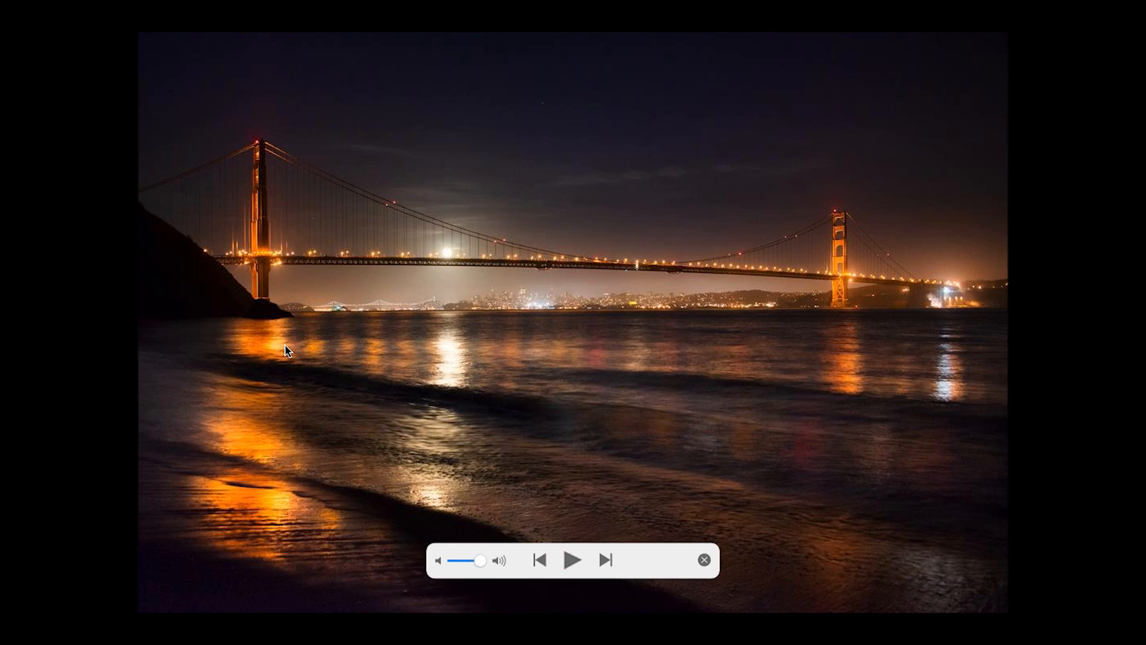
{"action": "key", "text": "Right"}
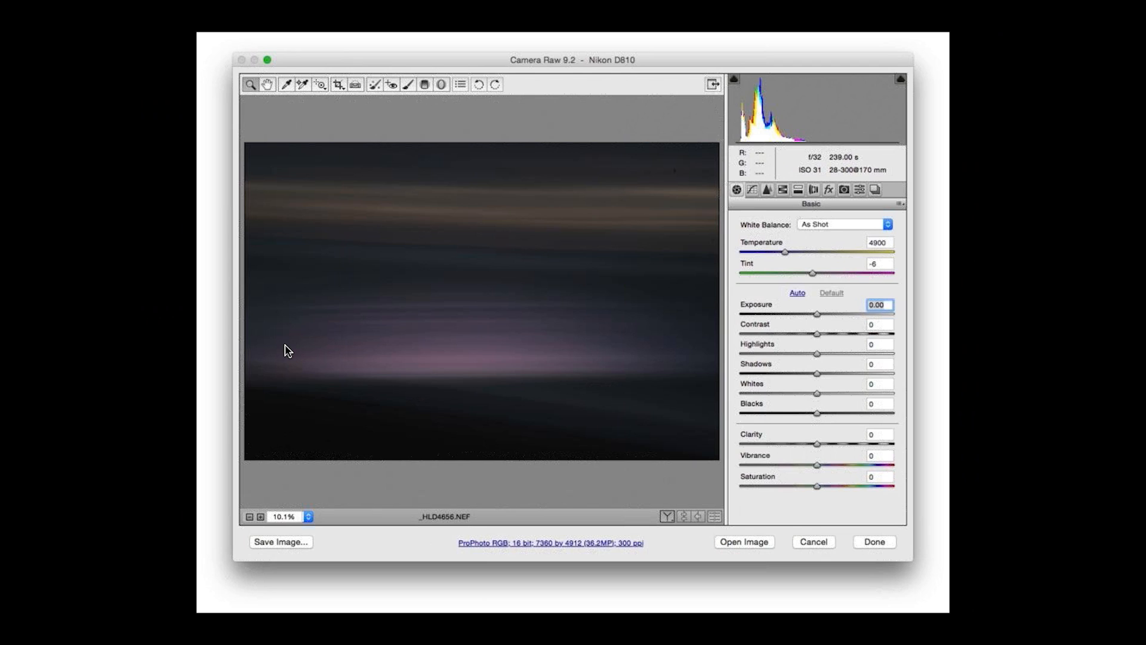
{"action": "key", "text": "Right"}
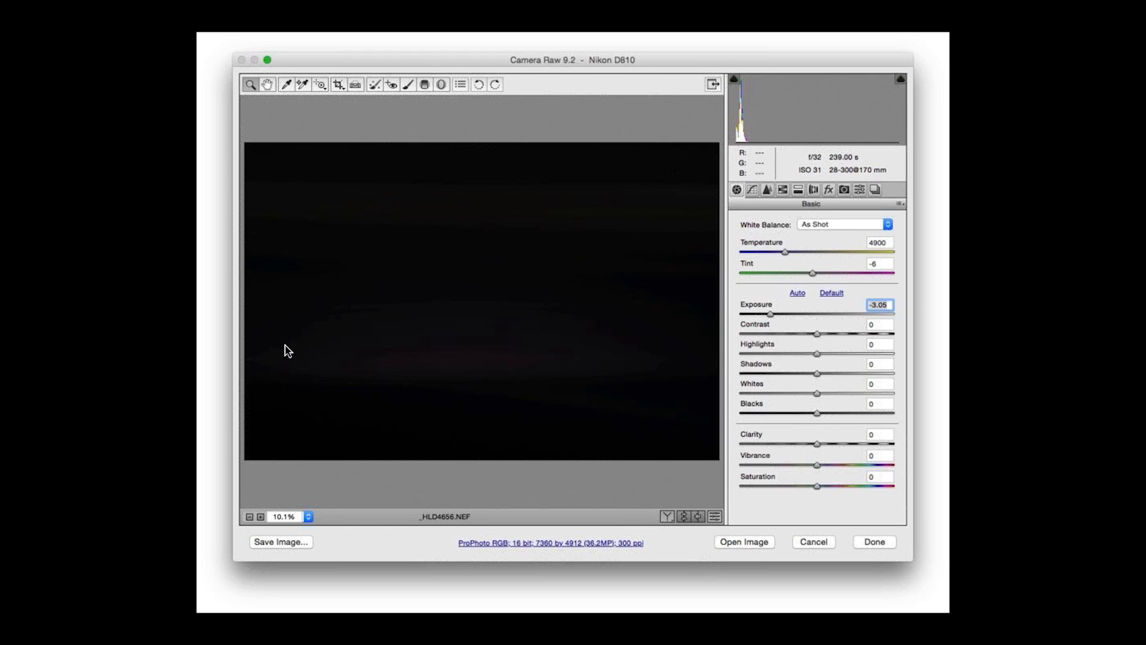
{"action": "key", "text": "Right"}
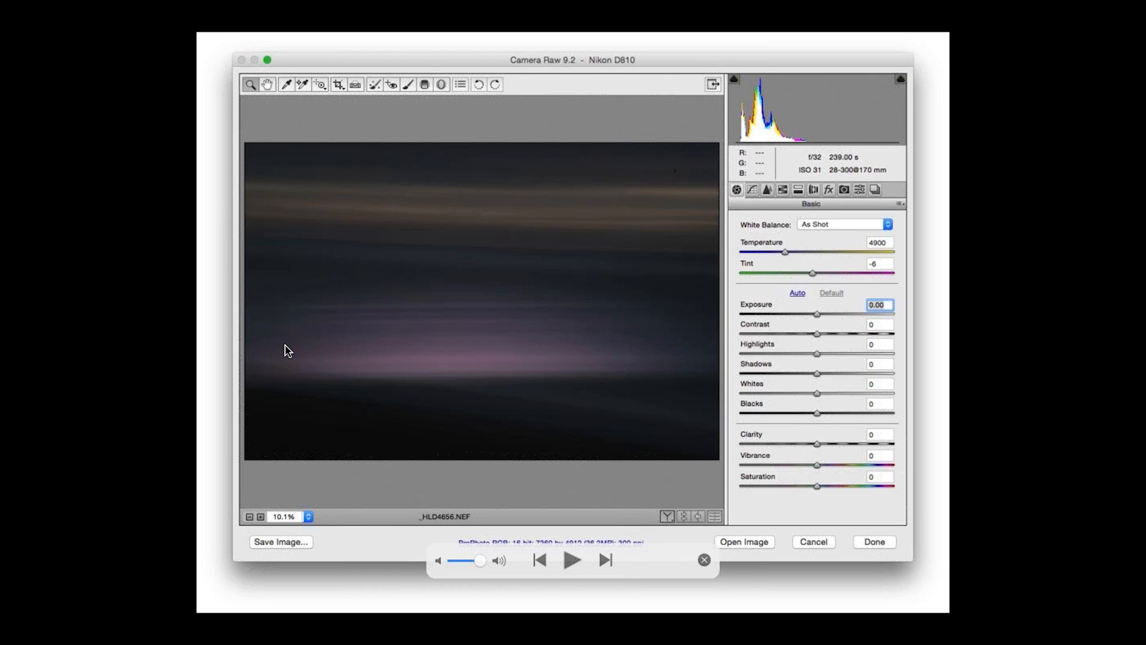
{"action": "key", "text": "Right"}
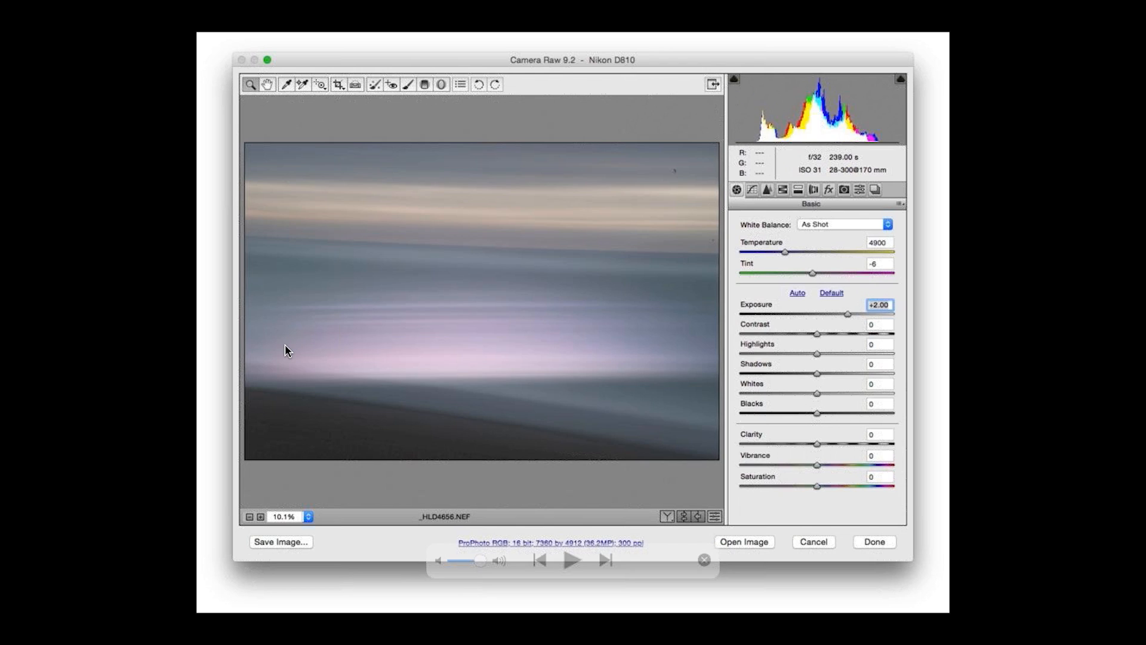
{"action": "key", "text": "Right"}
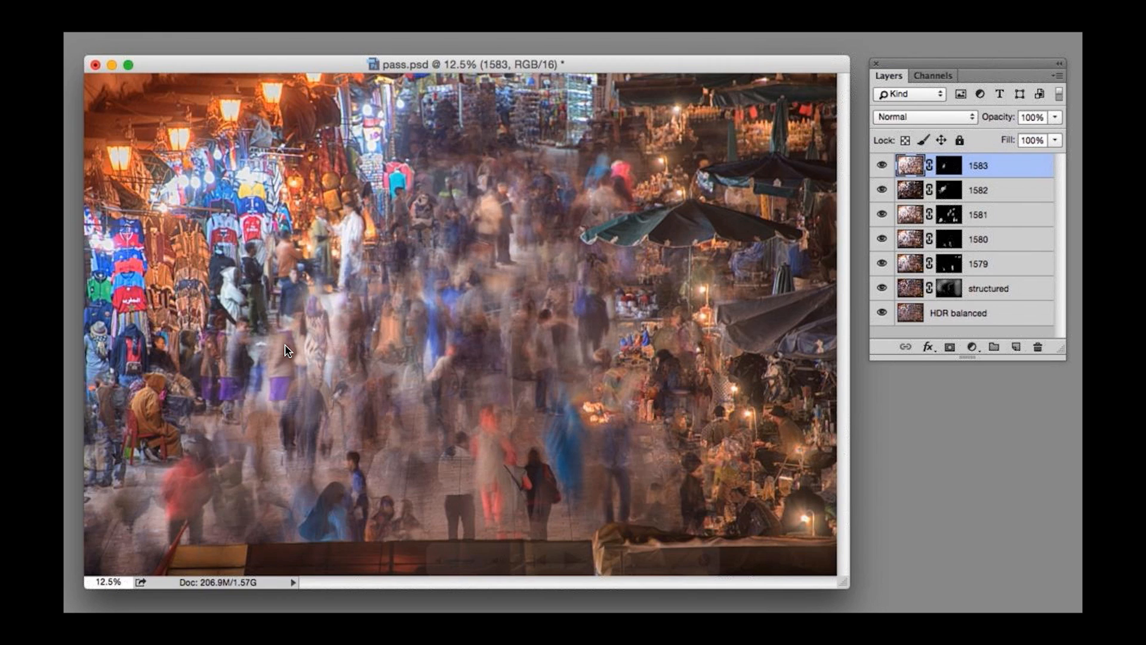
{"action": "key", "text": "Right"}
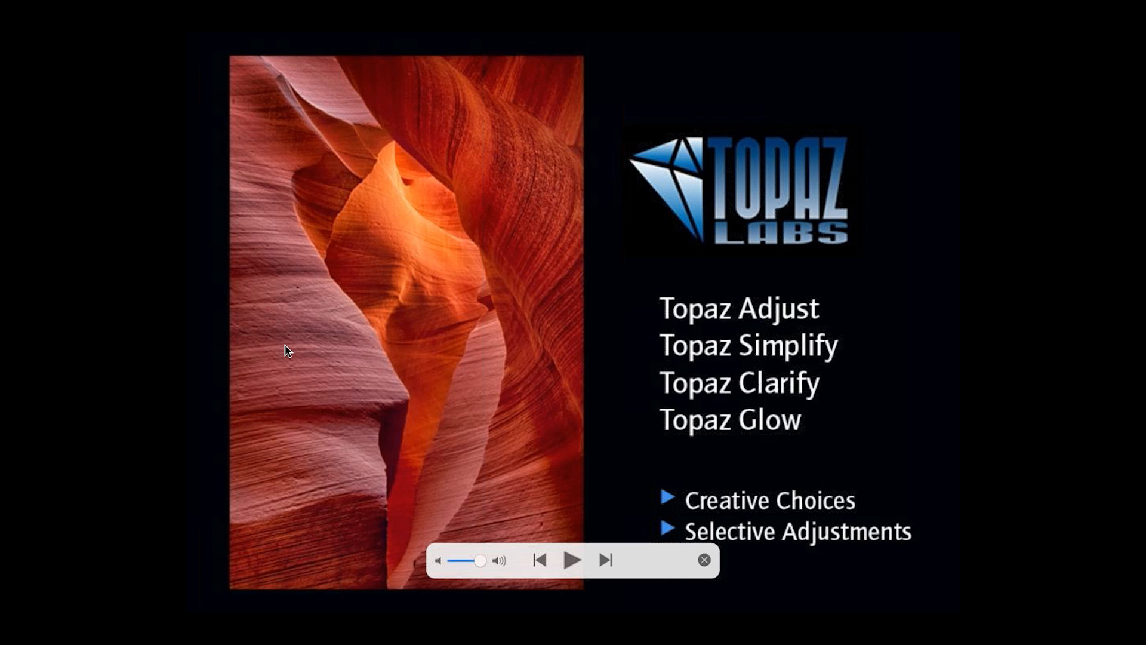
{"action": "key", "text": "Right"}
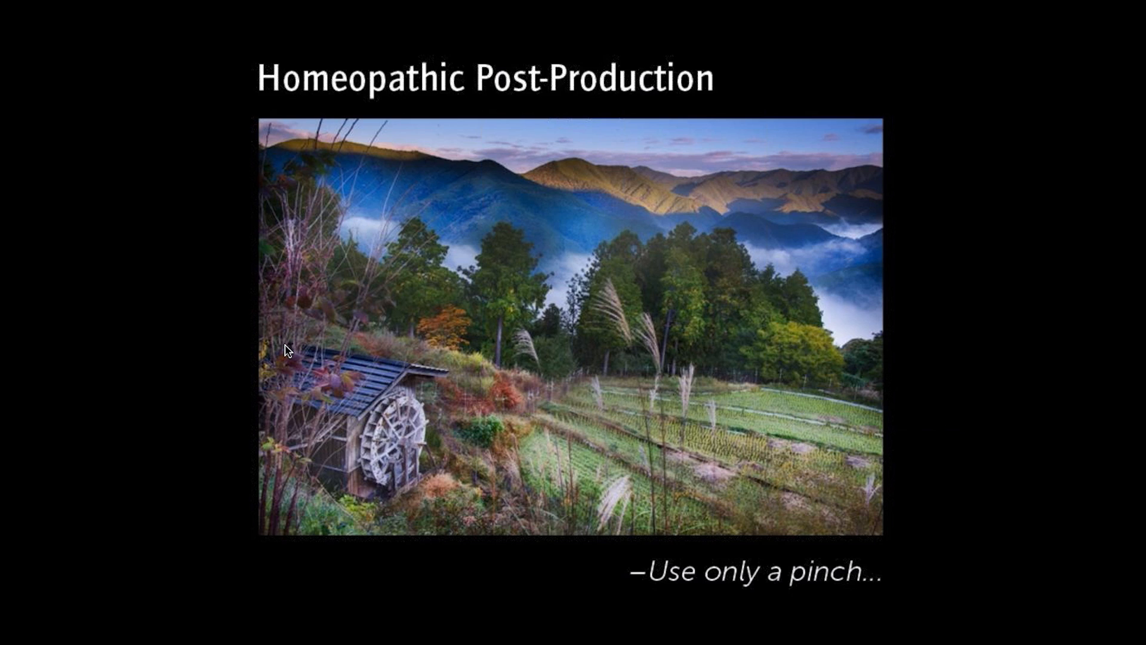
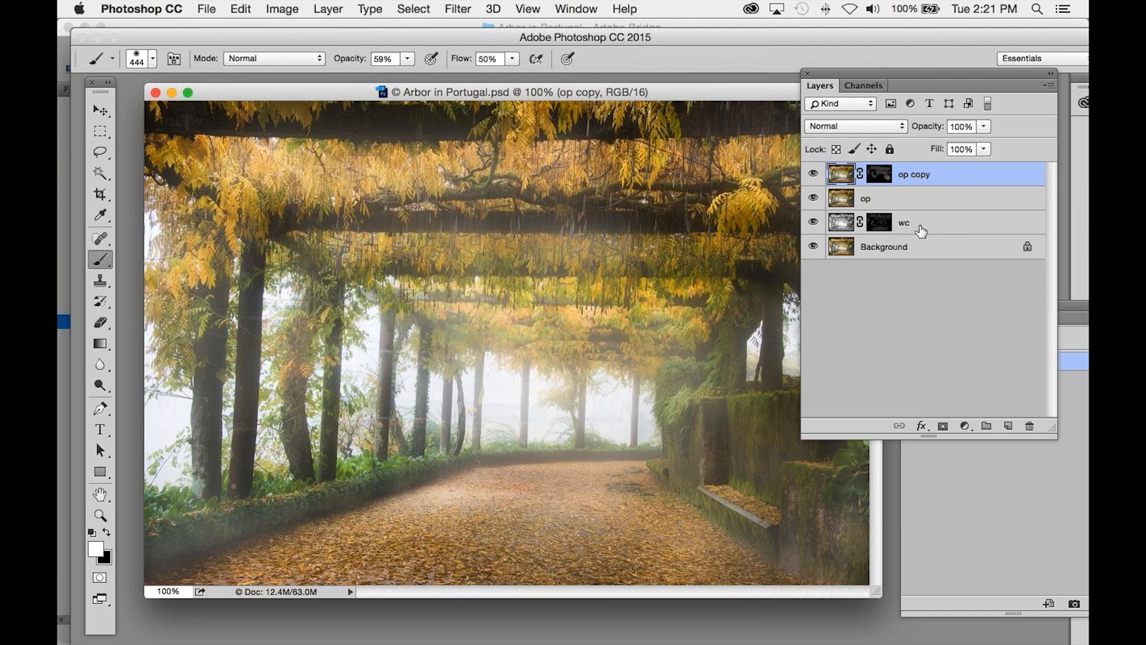
- Hide the op copy and op layers so only the wc layer and the Background are shown
{"action": "left_click", "coordinate": [813, 222]}
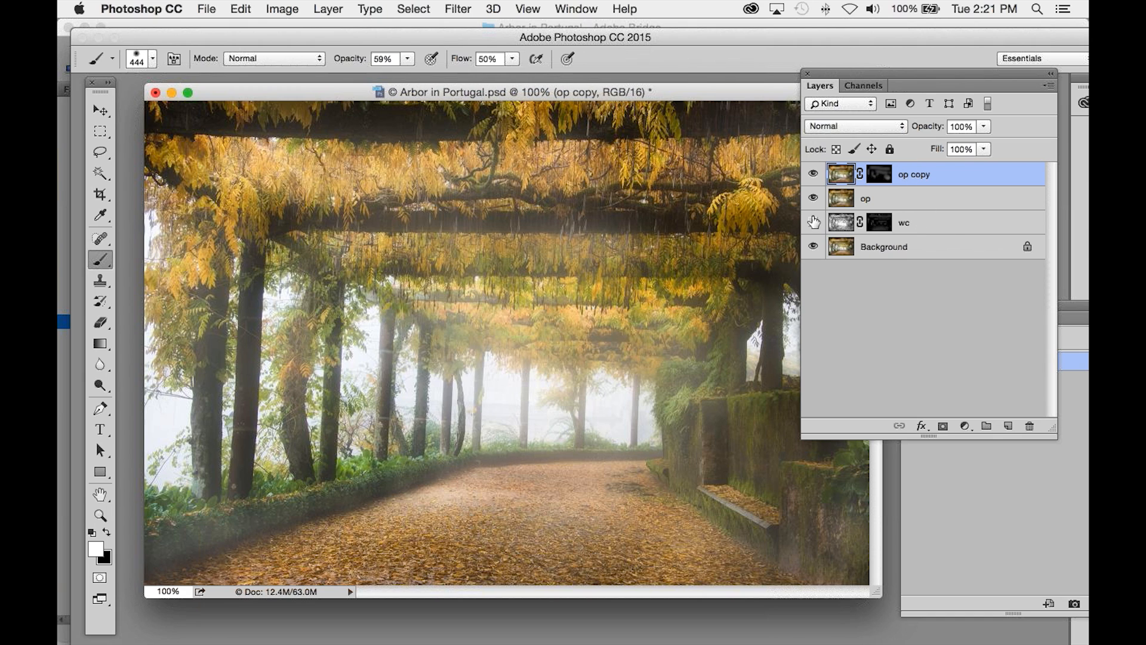
{"action": "left_click", "coordinate": [813, 198]}
{"action": "left_click", "coordinate": [813, 174]}
{"action": "left_click", "coordinate": [813, 222]}
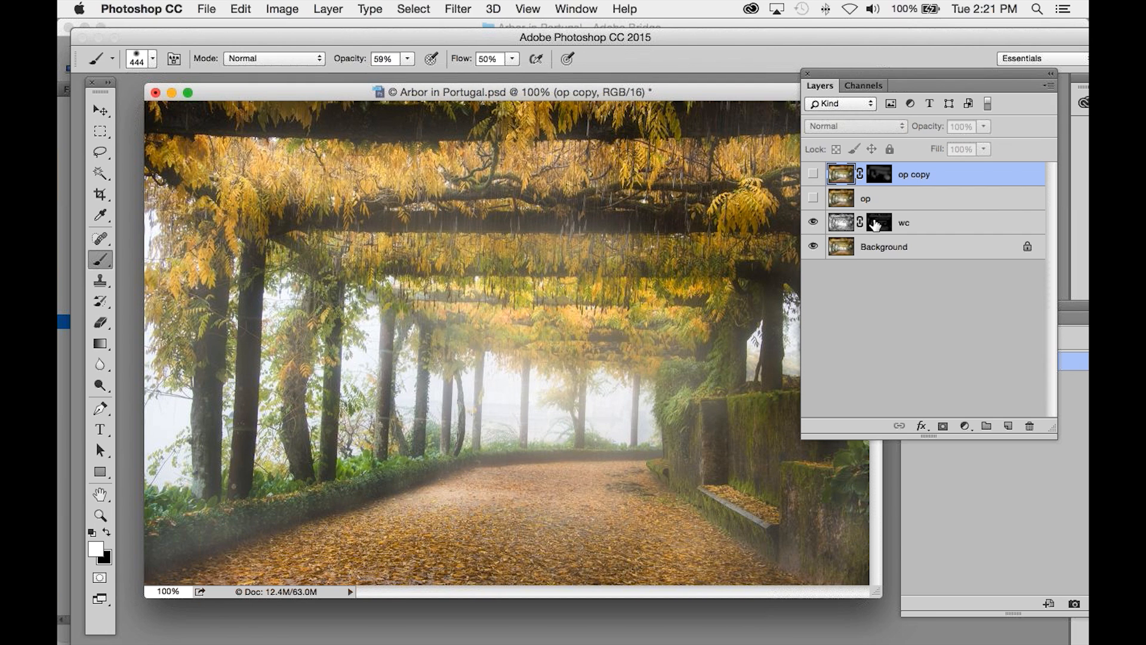
- Disable the wc layer's mask to view the full black-and-white effect, and re-enable the mask
{"action": "left_click", "coordinate": [877, 234], "text": "shift"}
{"action": "left_click", "coordinate": [984, 126]}
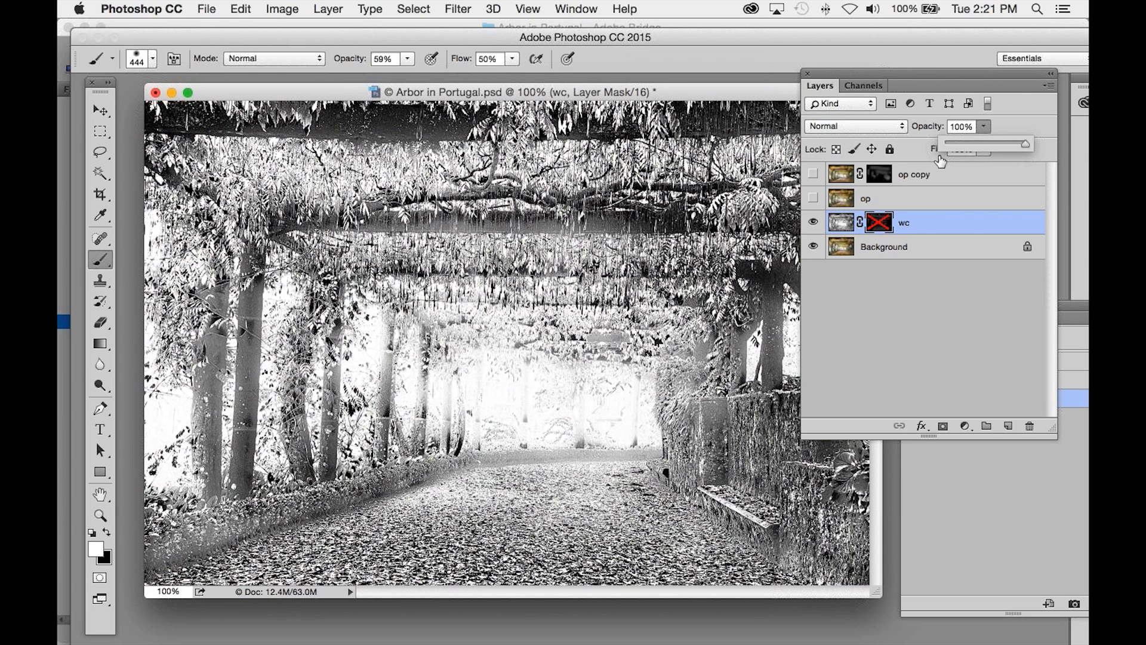
{"action": "right_click", "coordinate": [877, 223]}
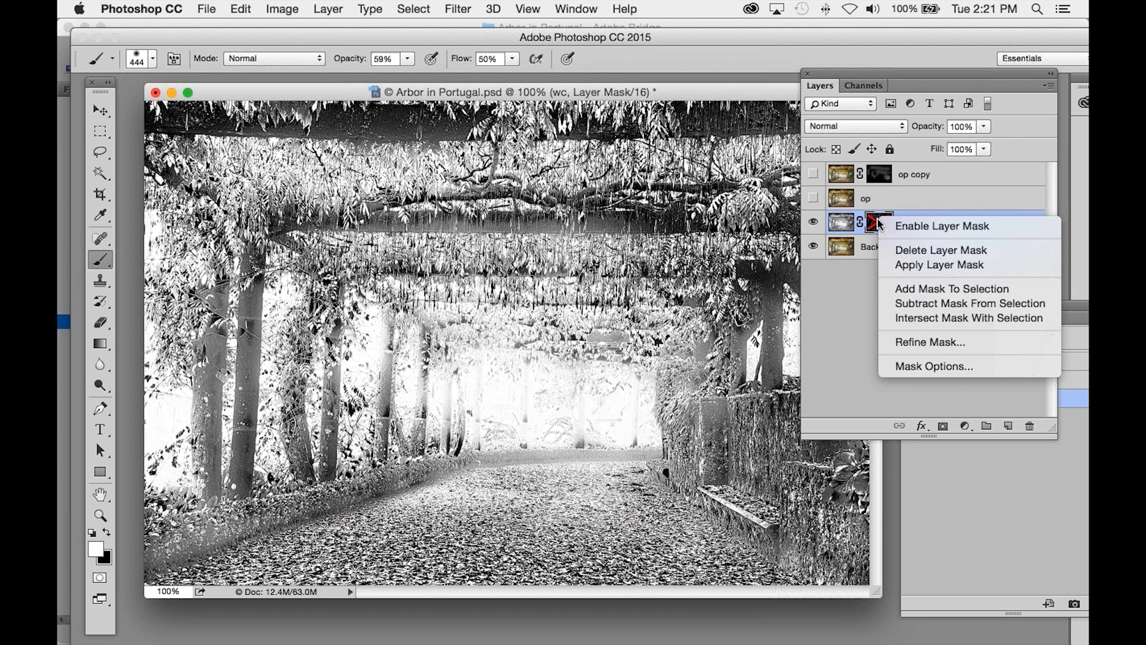
{"action": "left_click", "coordinate": [885, 225]}
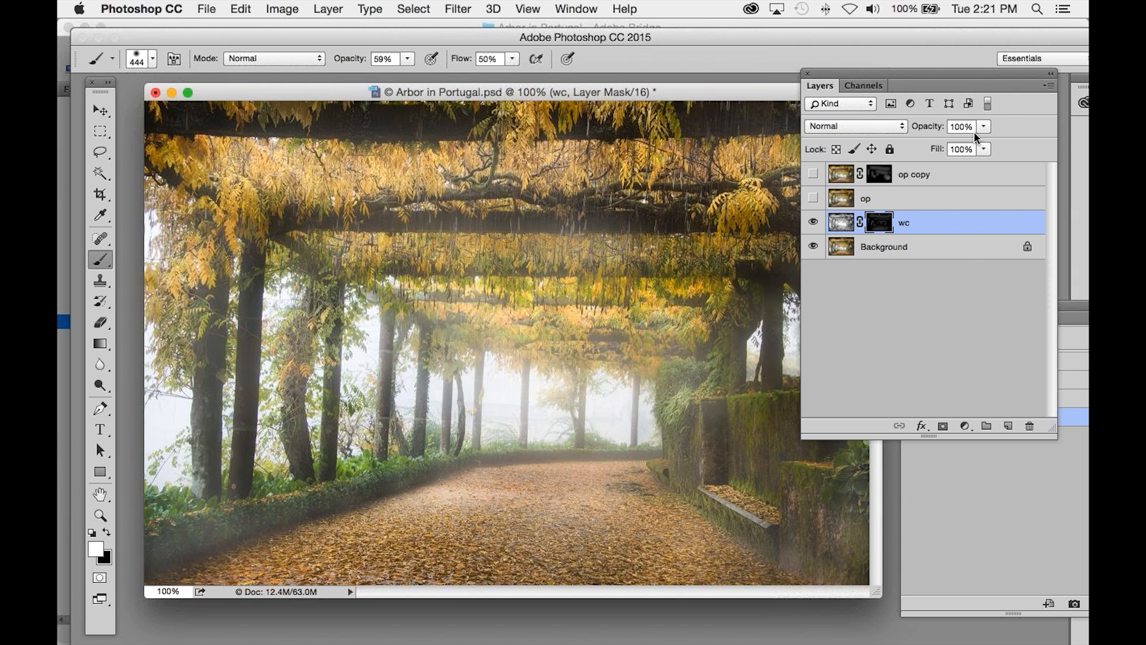
- Set the wc layer's opacity to 50% and view its layer mask on its own before returning to the image
{"action": "left_click", "coordinate": [984, 127]}
{"action": "left_click", "coordinate": [946, 143]}
{"action": "left_click", "coordinate": [880, 223]}
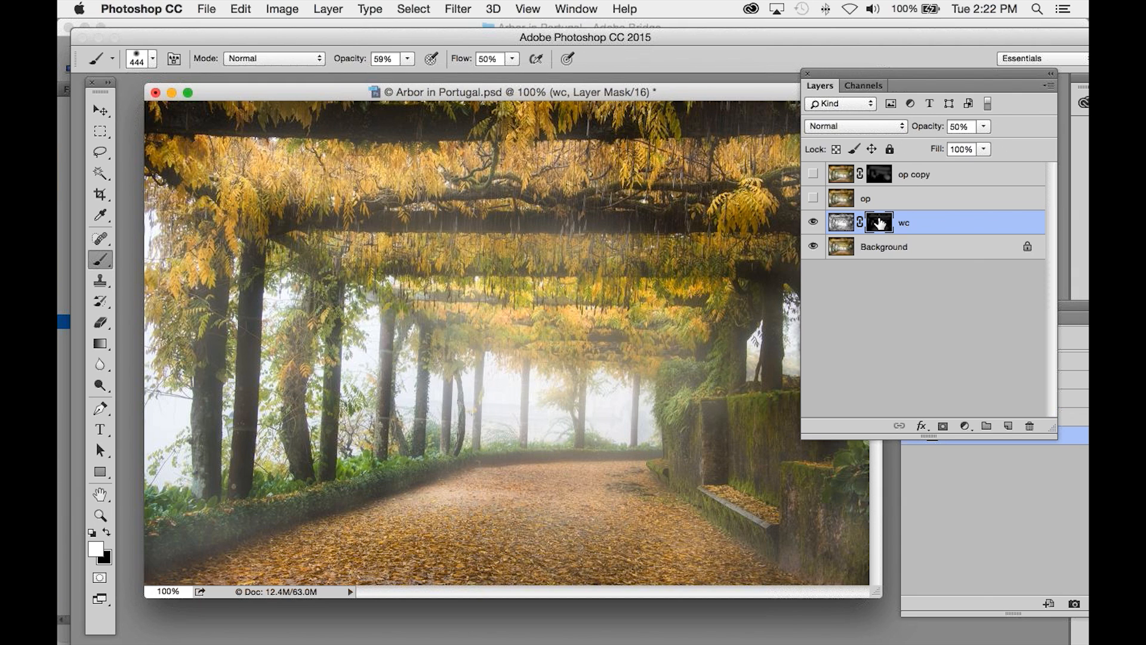
{"action": "left_click", "coordinate": [881, 223], "text": "alt"}
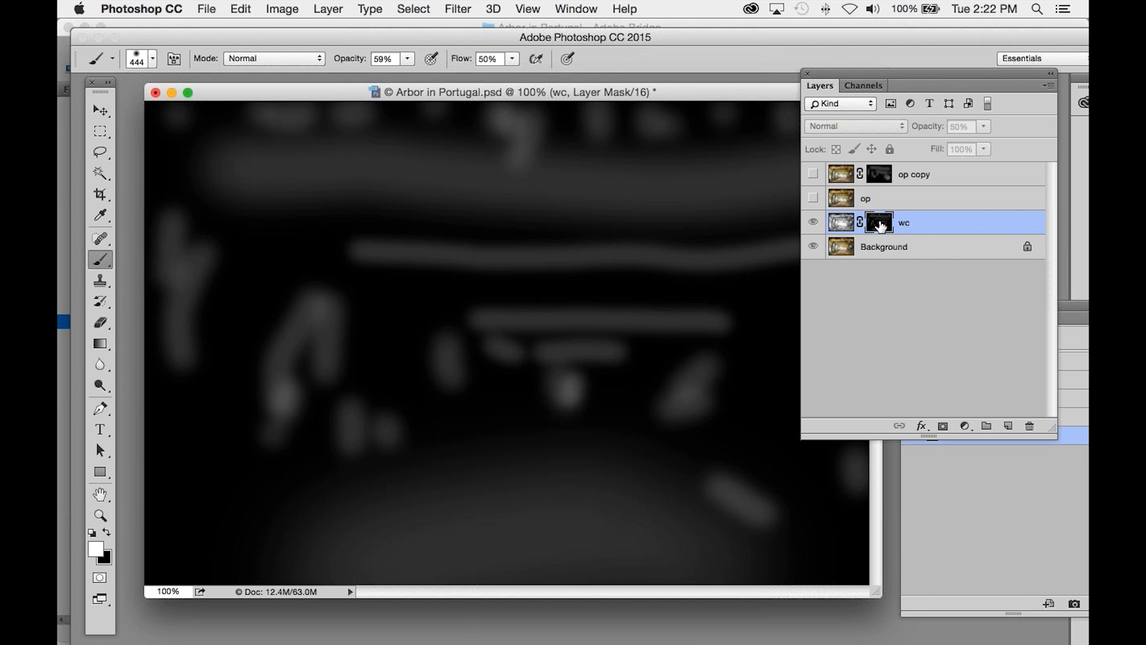
{"action": "left_click", "coordinate": [881, 226], "text": "alt"}
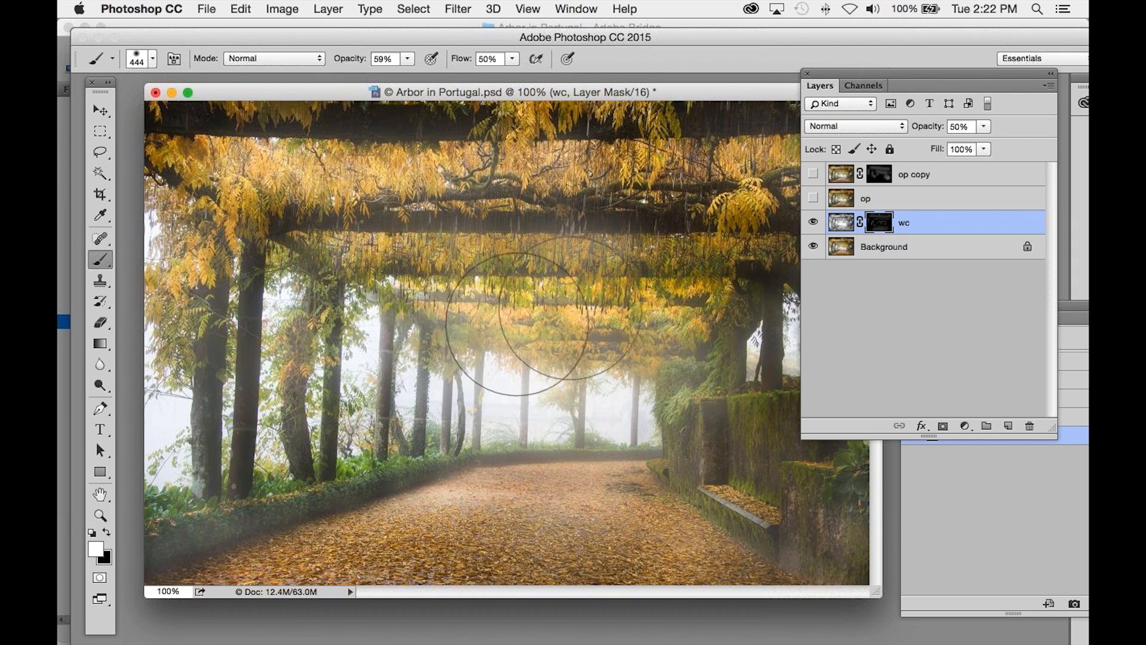
- Show the op layer, preview it at 100% opacity, and set its opacity to 19%
{"action": "left_click", "coordinate": [908, 199]}
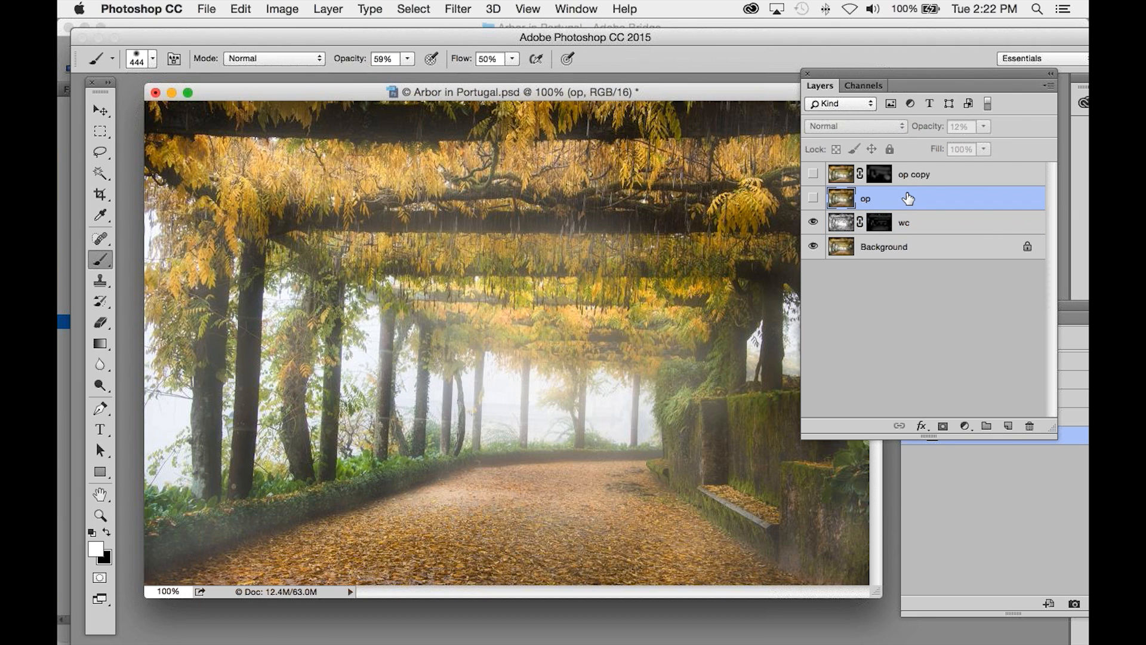
{"action": "left_click", "coordinate": [813, 199]}
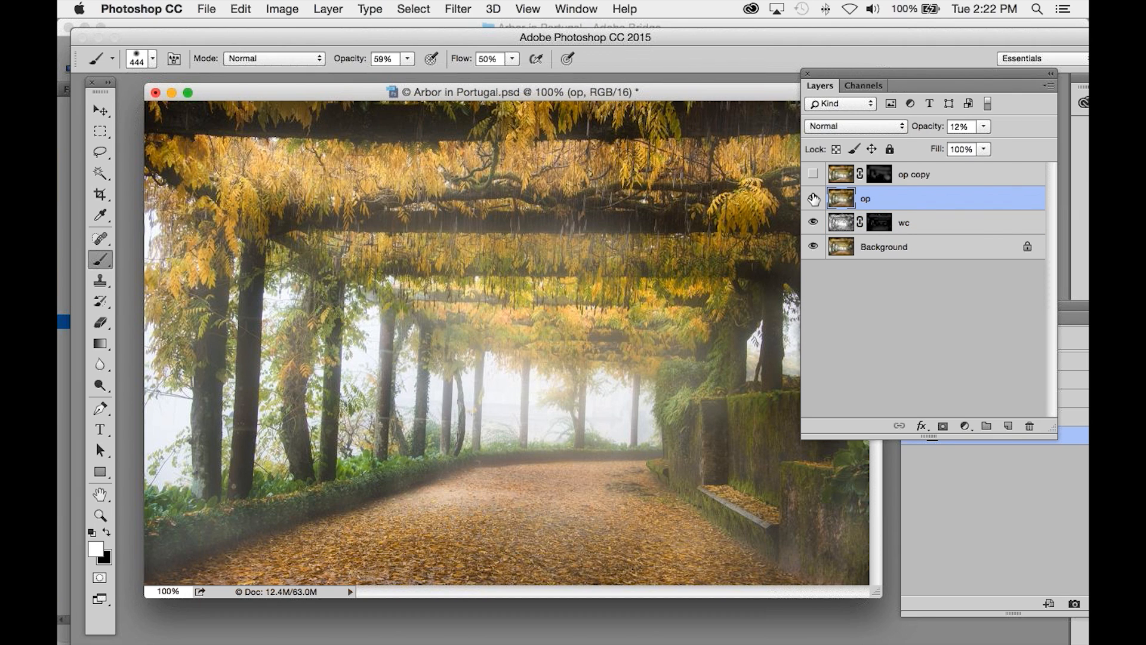
{"action": "left_click", "coordinate": [983, 126]}
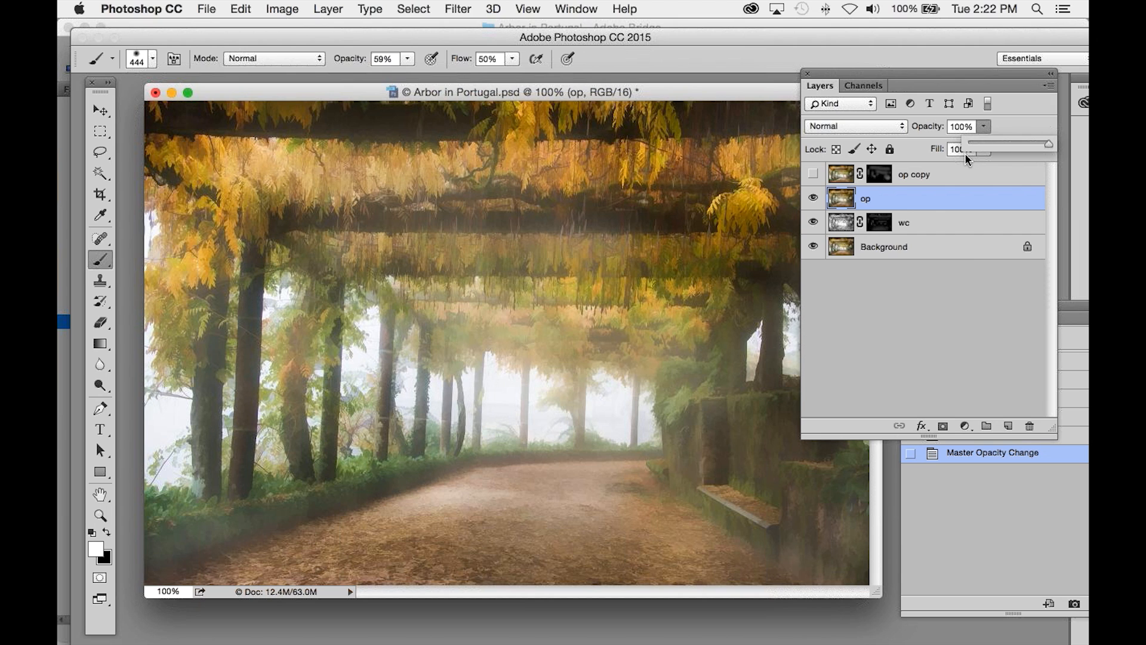
{"action": "left_click", "coordinate": [984, 141]}
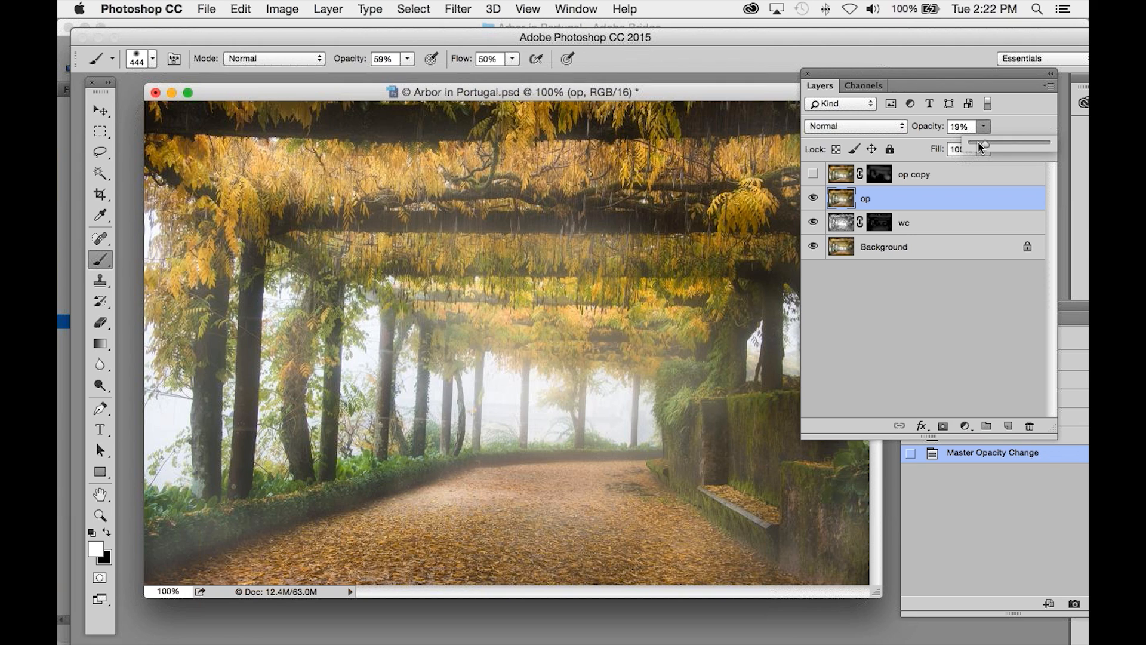
- Show the op copy layer and view its layer mask on its own before returning to the image
{"action": "left_click", "coordinate": [813, 174]}
{"action": "left_click", "coordinate": [880, 174]}
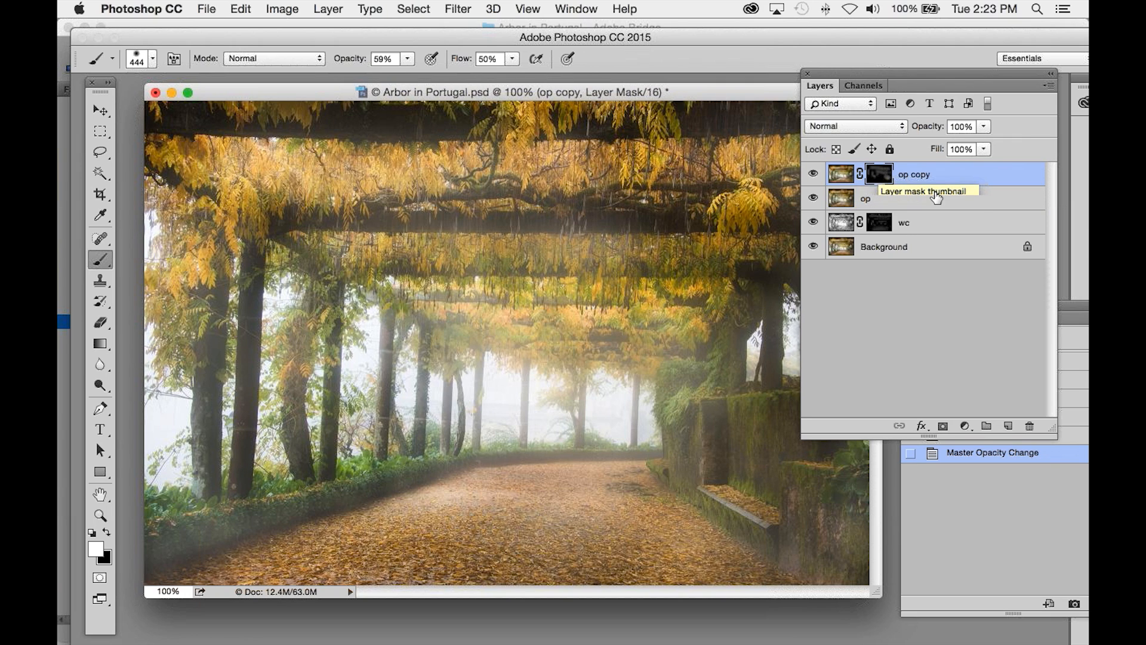
{"action": "left_click", "coordinate": [883, 177], "text": "alt"}
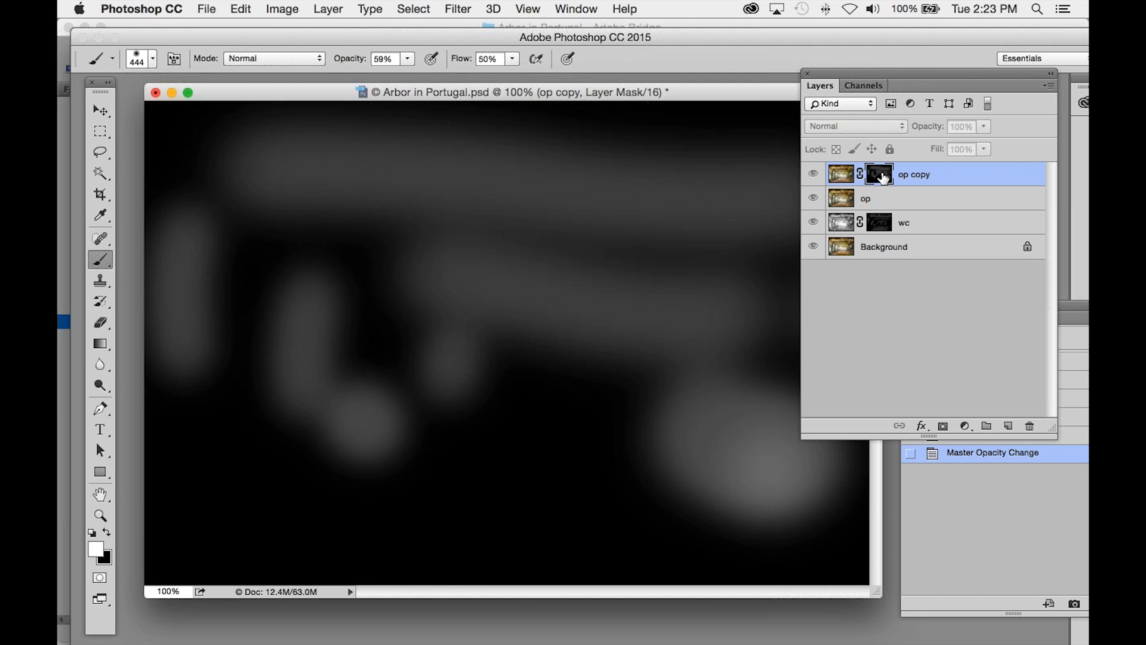
{"action": "left_click", "coordinate": [879, 175], "text": "alt"}
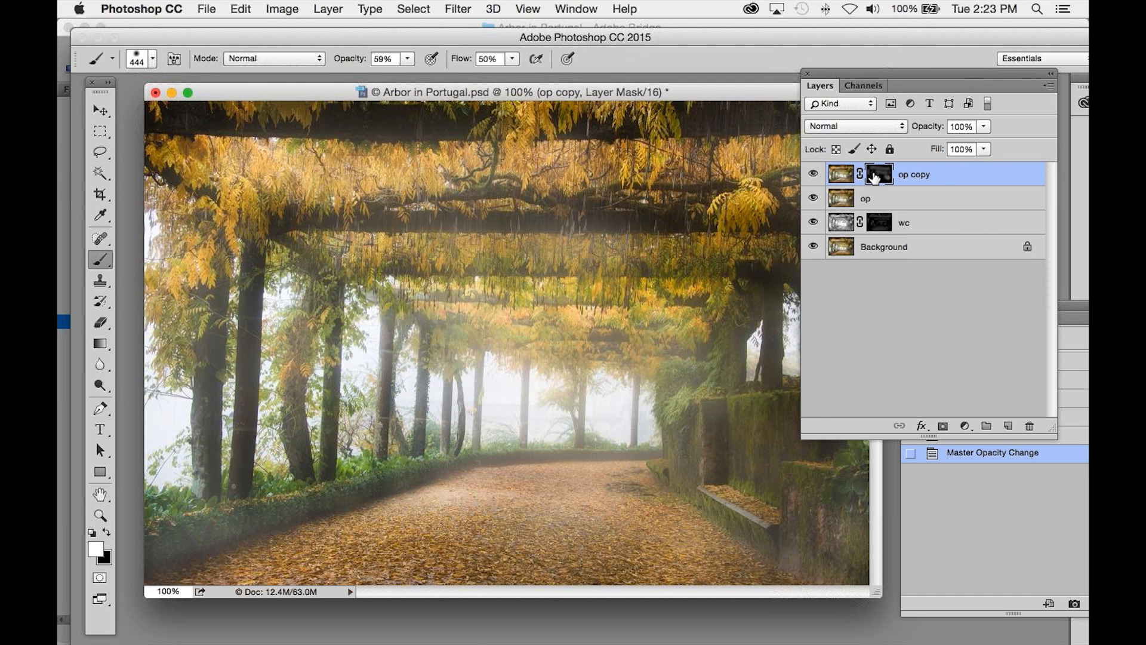
- Close Arbor in Portugal.psd without saving the changes and switch to Adobe Bridge
{"action": "left_click", "coordinate": [154, 93]}
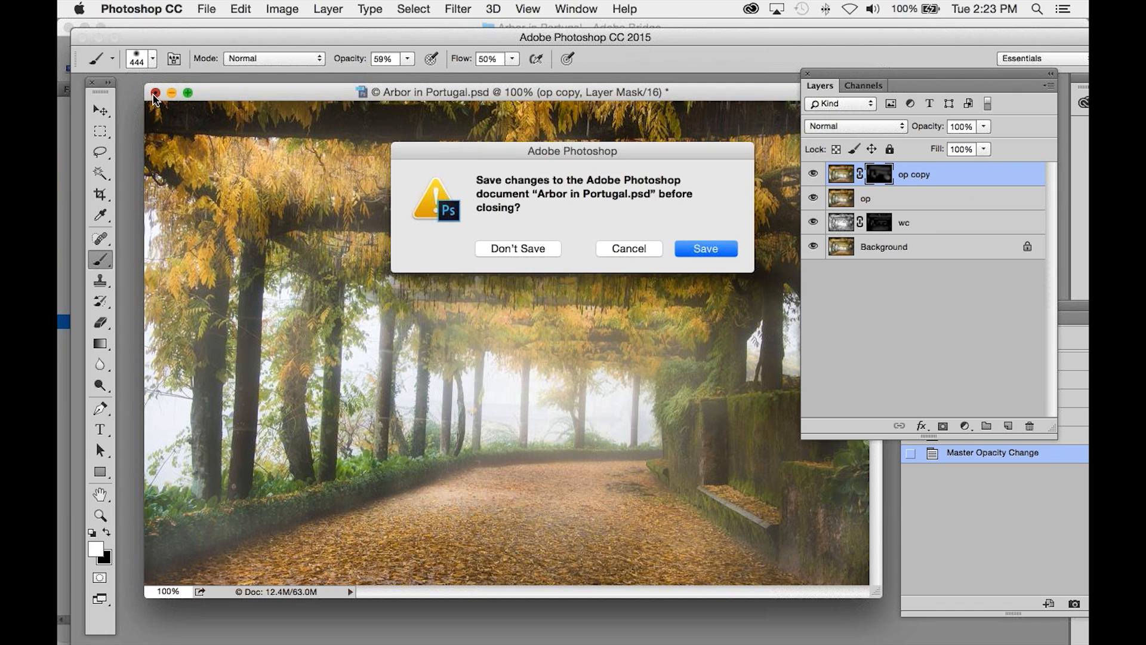
{"action": "key", "text": "d"}
{"action": "left_click", "coordinate": [85, 30]}
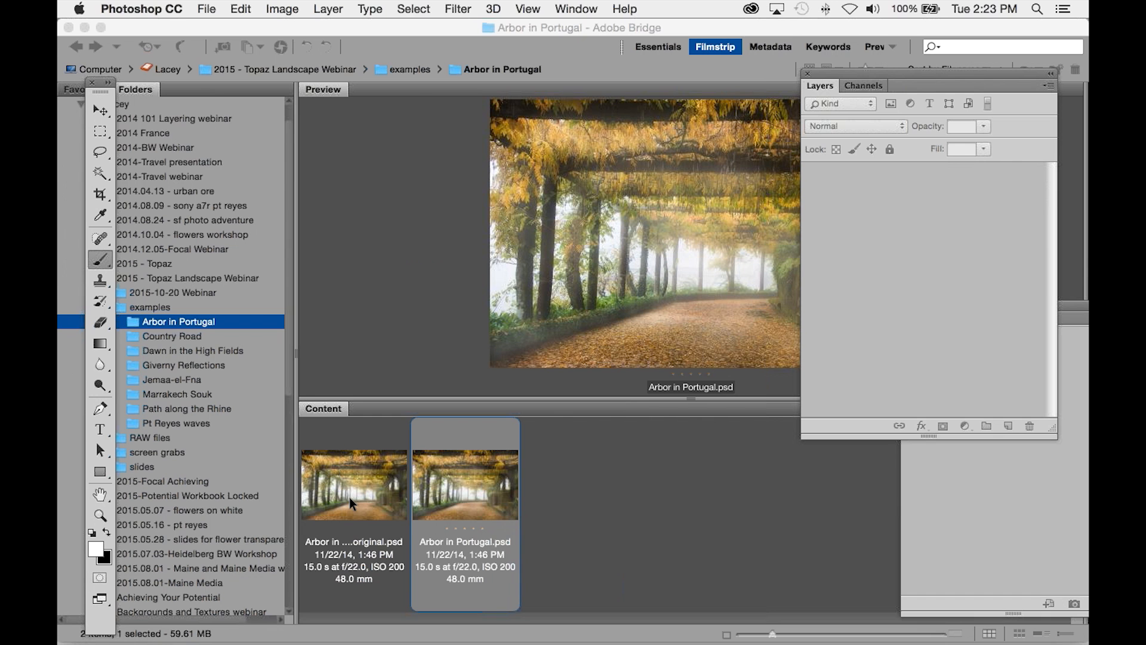
- Open Arbor in Portugal.original.psd in Adobe Photoshop CC 2015 and reposition its window clear of the tools
{"action": "right_click", "coordinate": [367, 482]}
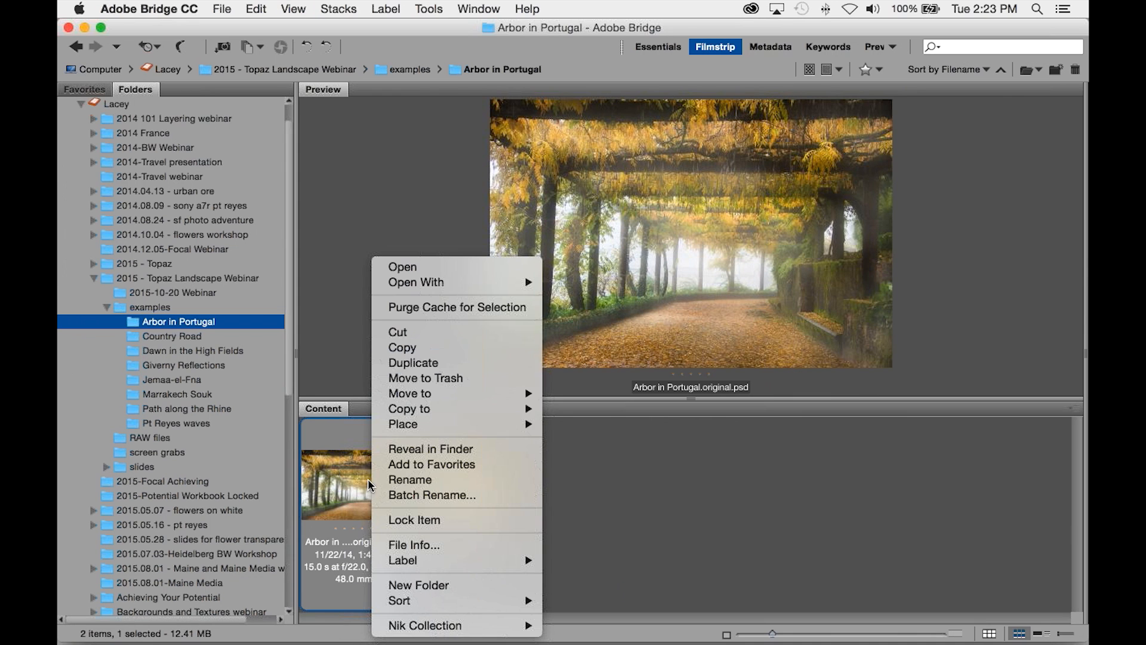
{"action": "mouse_move", "coordinate": [434, 286]}
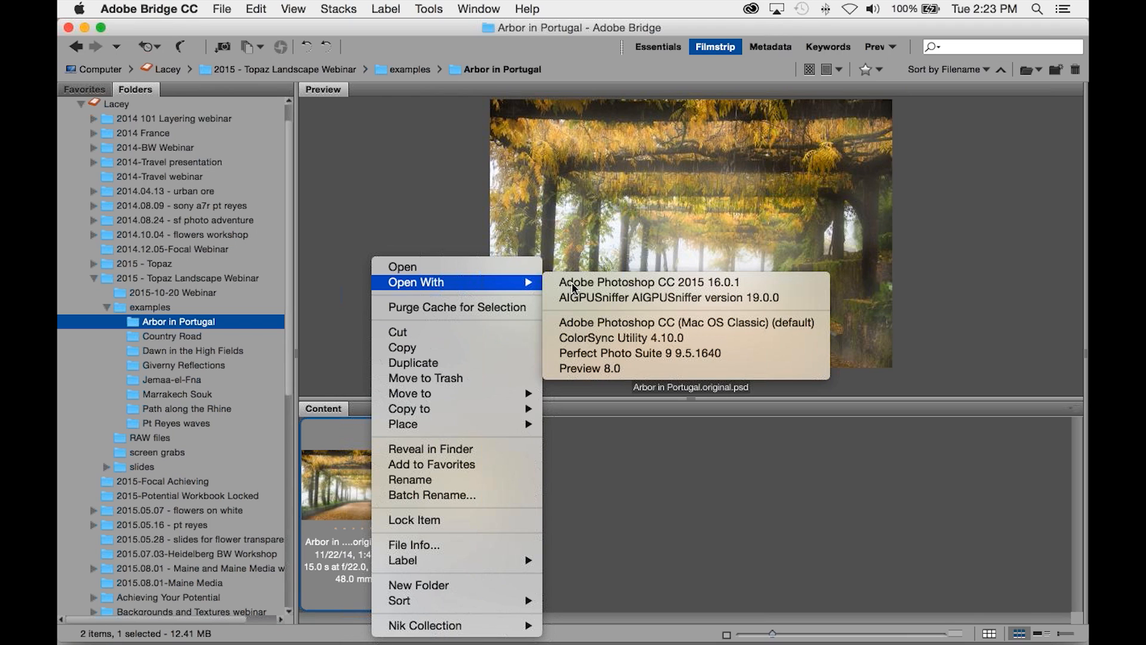
{"action": "left_click", "coordinate": [597, 281]}
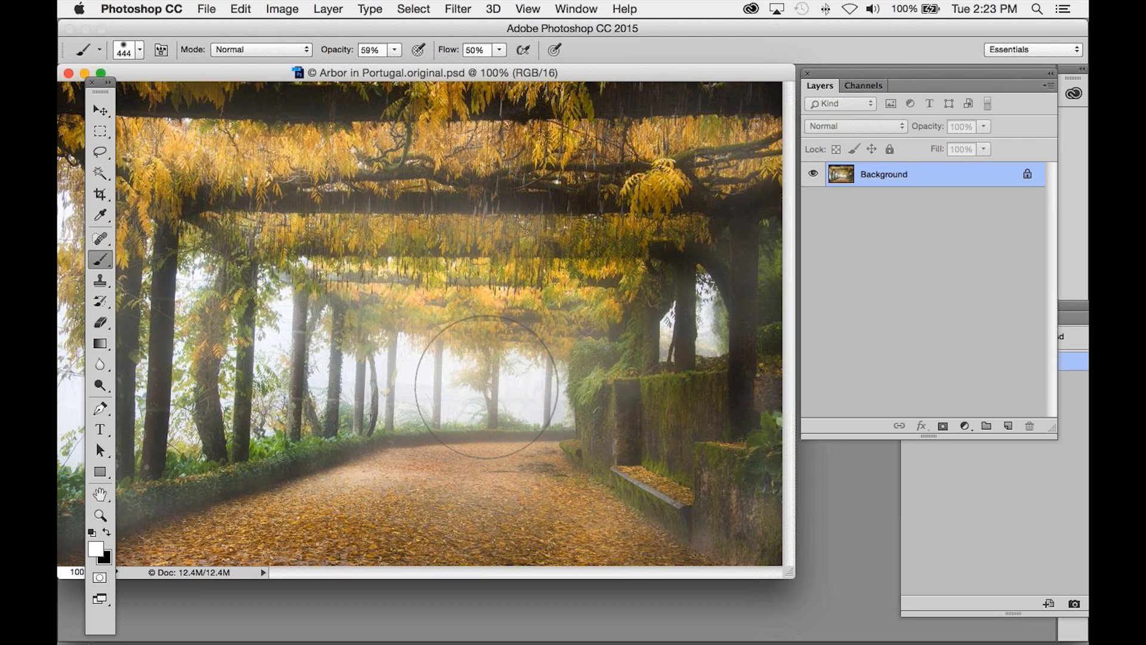
{"action": "left_click_drag", "start_coordinate": [286, 73], "coordinate": [290, 73]}
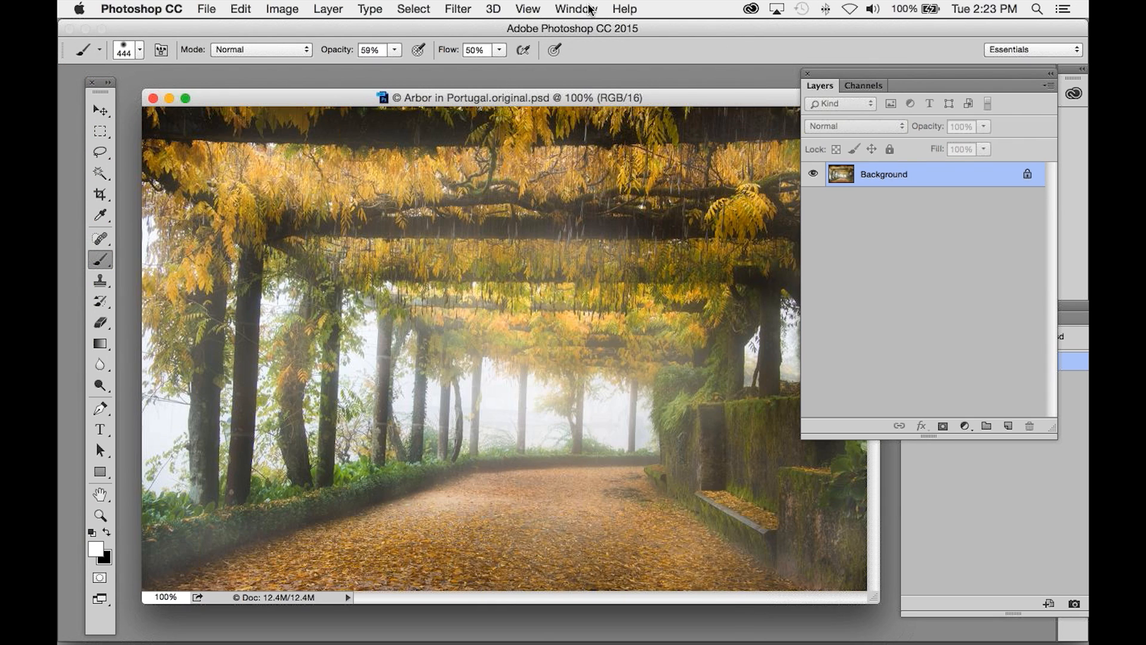
- Duplicate the image as Arbor in Portugal.original copy and consolidate the open document windows into tabs
{"action": "left_click", "coordinate": [578, 9]}
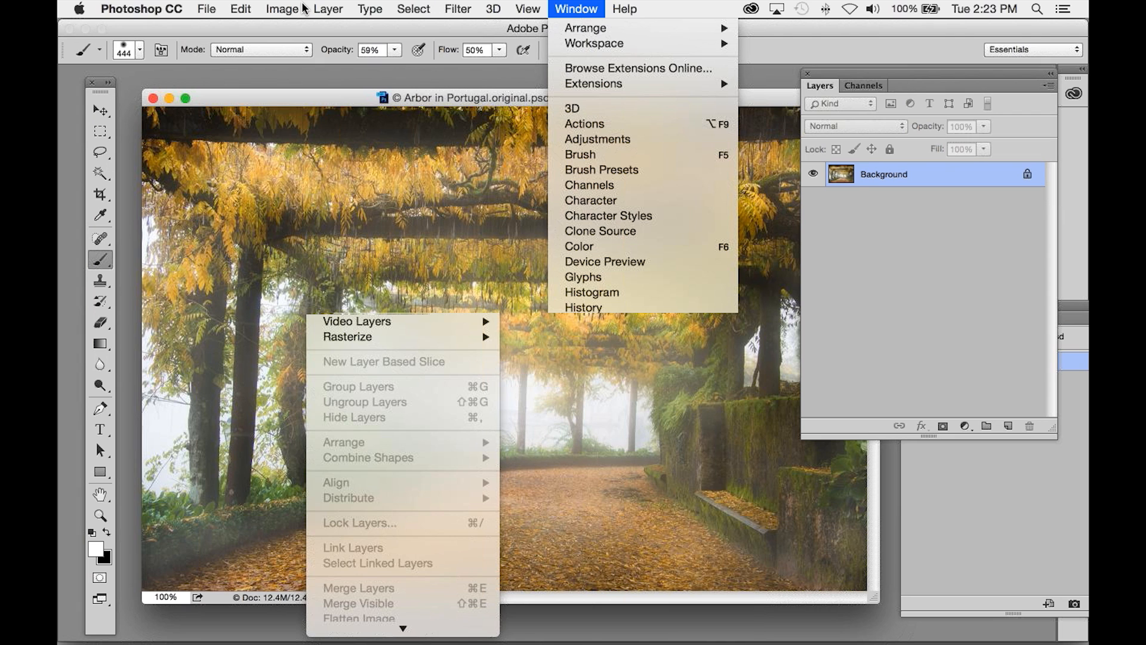
{"action": "mouse_move", "coordinate": [281, 9]}
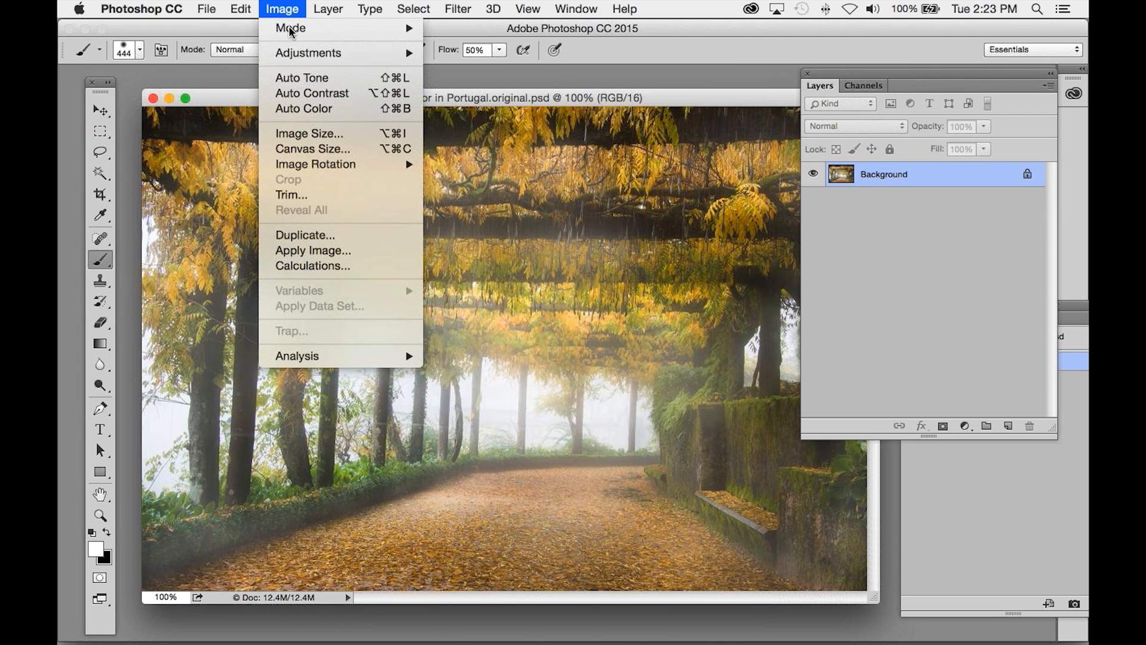
{"action": "left_click", "coordinate": [305, 235]}
{"action": "left_click", "coordinate": [758, 398]}
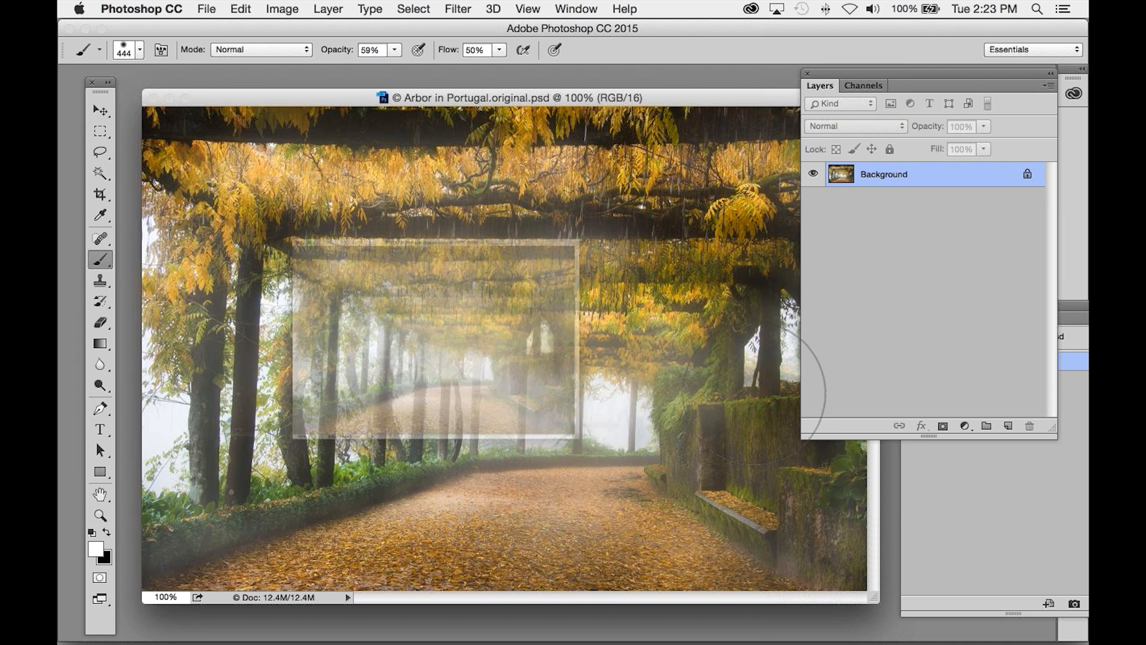
{"action": "left_click", "coordinate": [578, 9]}
{"action": "mouse_move", "coordinate": [597, 28]}
{"action": "left_click", "coordinate": [835, 172]}
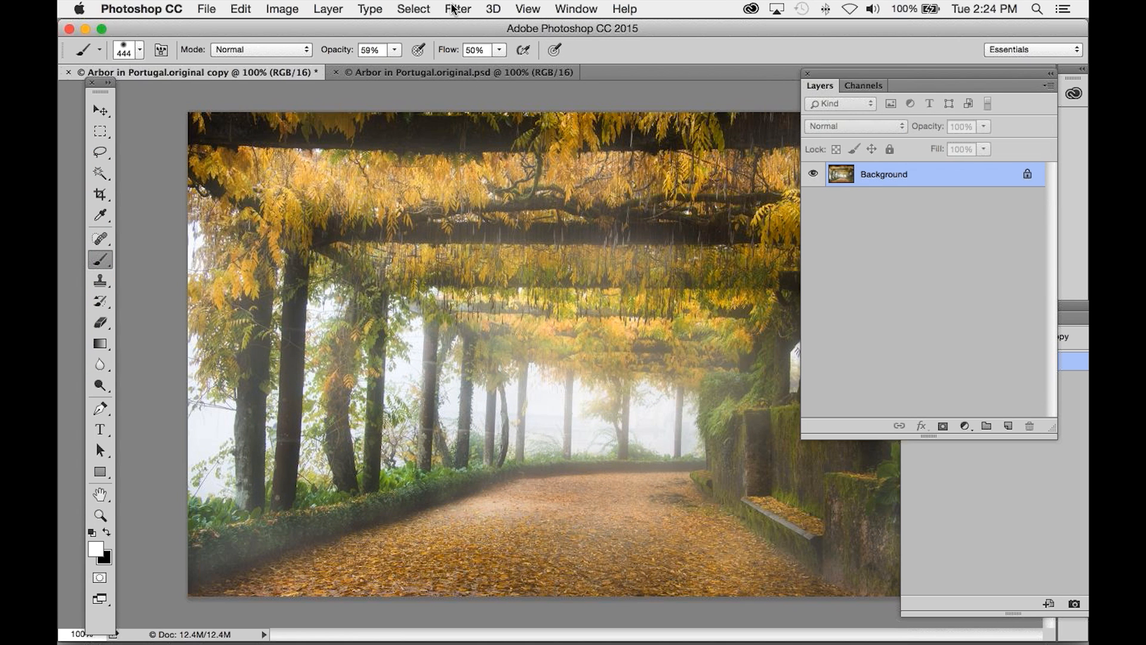
- Open the duplicated image in the Topaz Simplify 4 filter from Topaz Labs
{"action": "left_click", "coordinate": [455, 9]}
{"action": "mouse_move", "coordinate": [559, 386]}
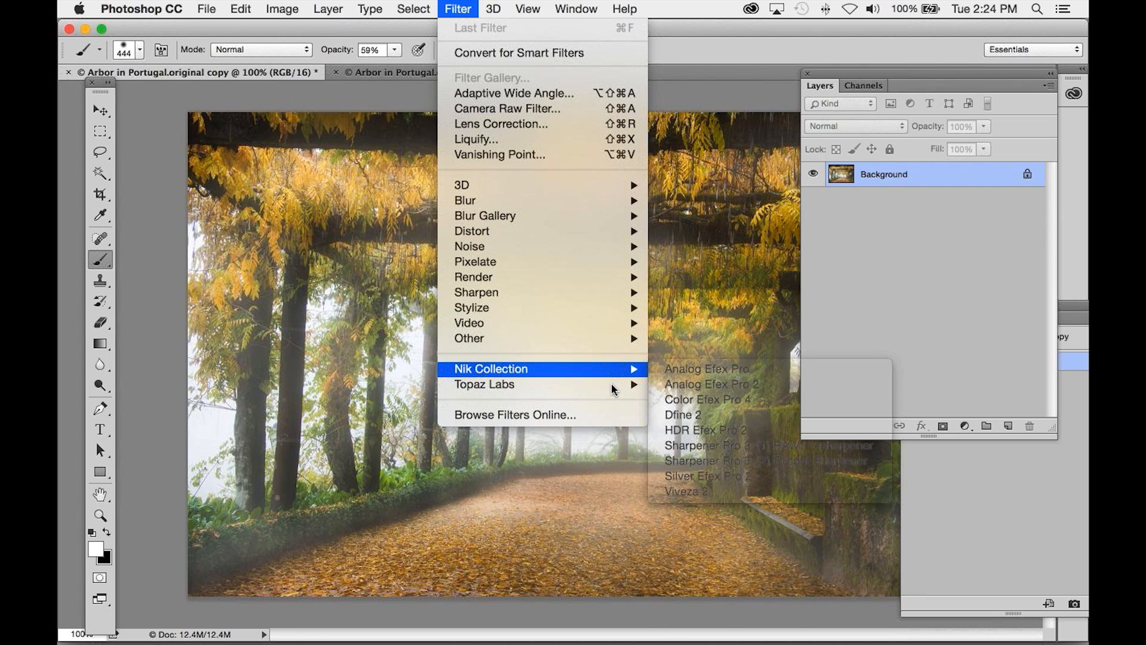
{"action": "mouse_move", "coordinate": [613, 388]}
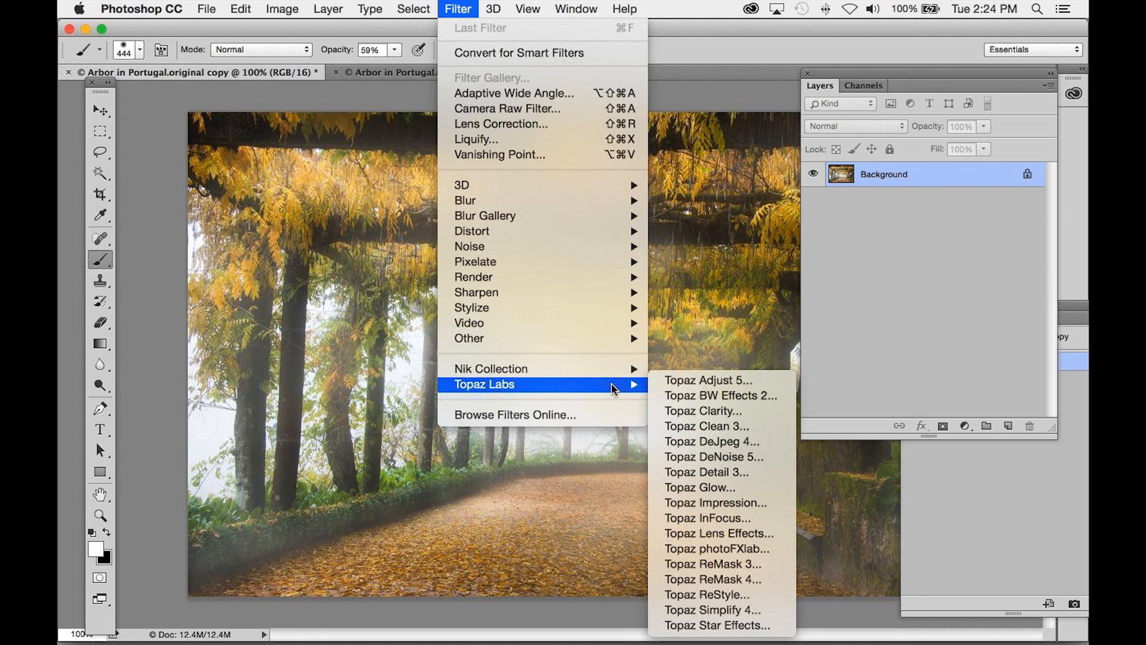
{"action": "left_click", "coordinate": [740, 609]}
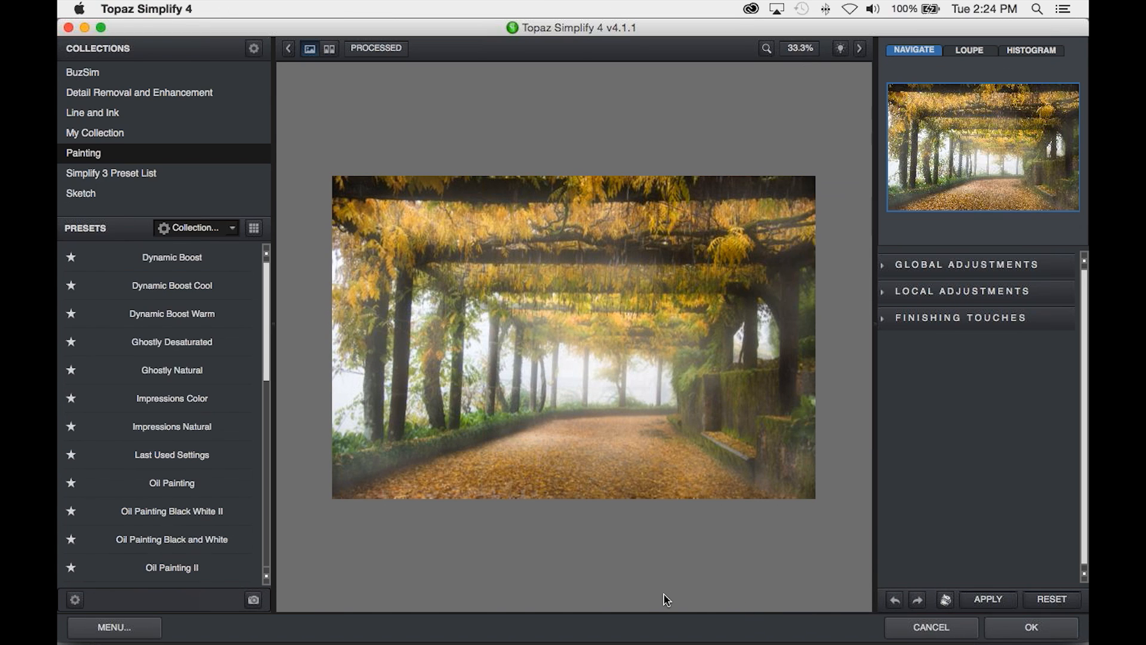
- Try the Wood Carving preset from the Sketch collection and set its global brightness to 0.36
{"action": "mouse_move", "coordinate": [82, 197]}
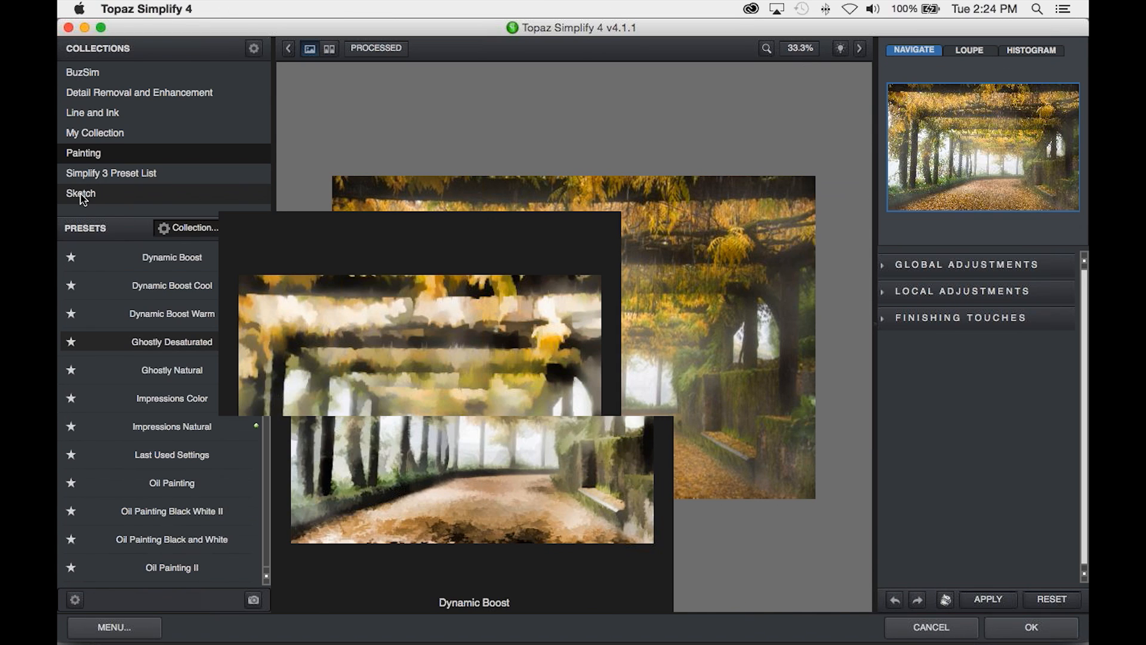
{"action": "left_click", "coordinate": [82, 195]}
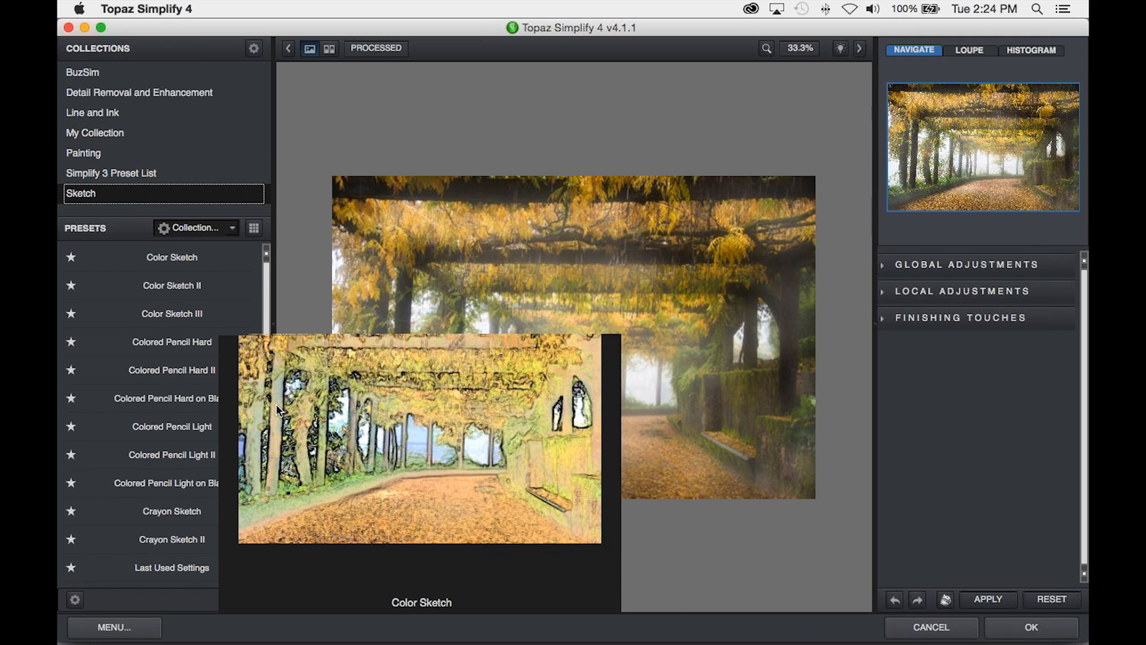
{"action": "scroll", "coordinate": [268, 436], "scroll_direction": "down", "scroll_amount": 10}
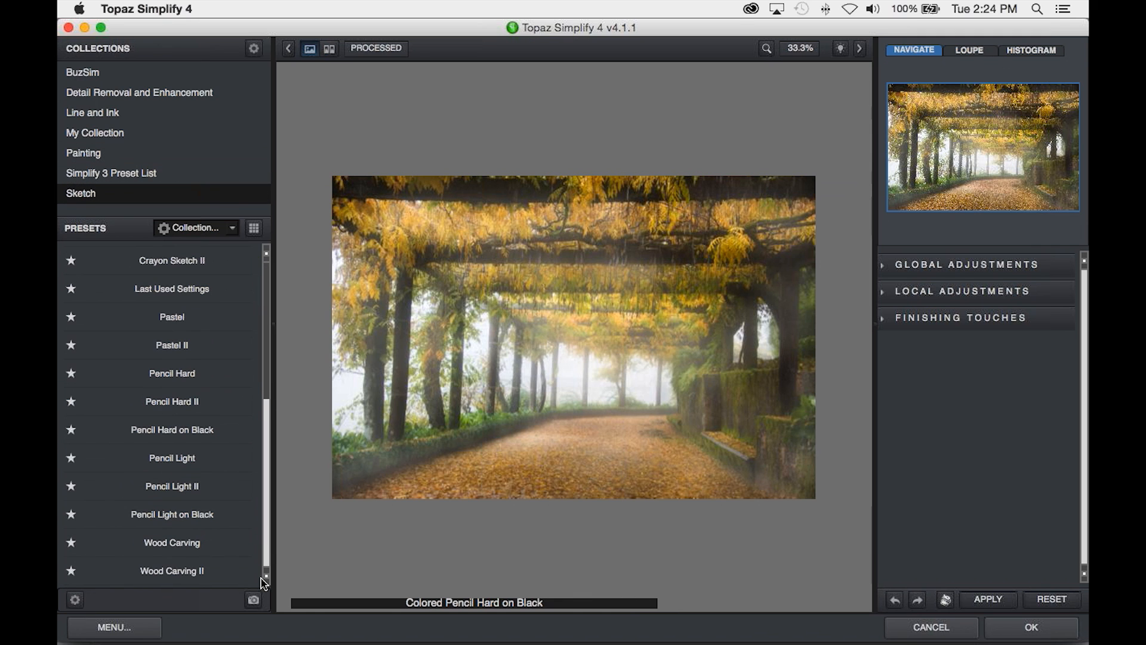
{"action": "left_click", "coordinate": [177, 544]}
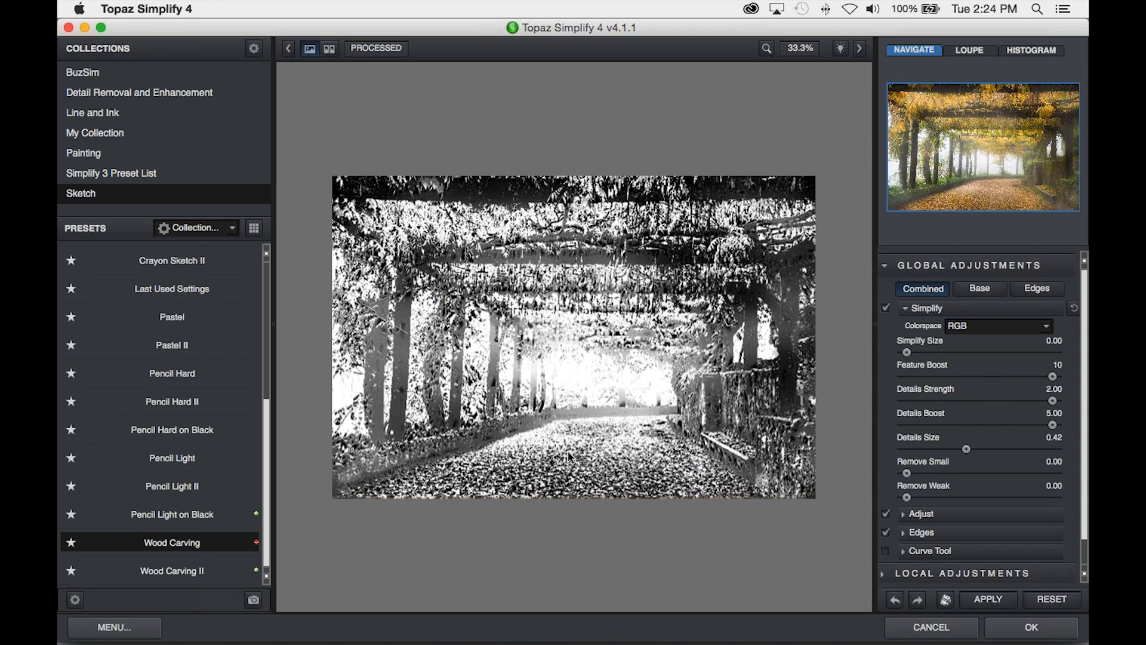
{"action": "left_click", "coordinate": [904, 515]}
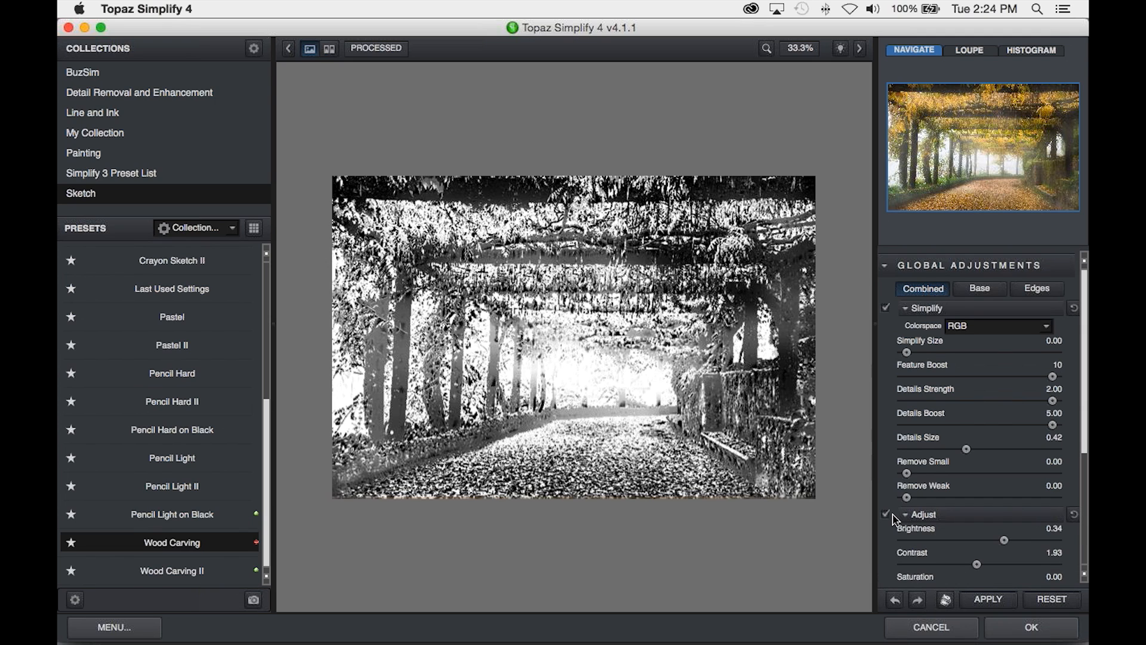
{"action": "left_click", "coordinate": [1007, 543]}
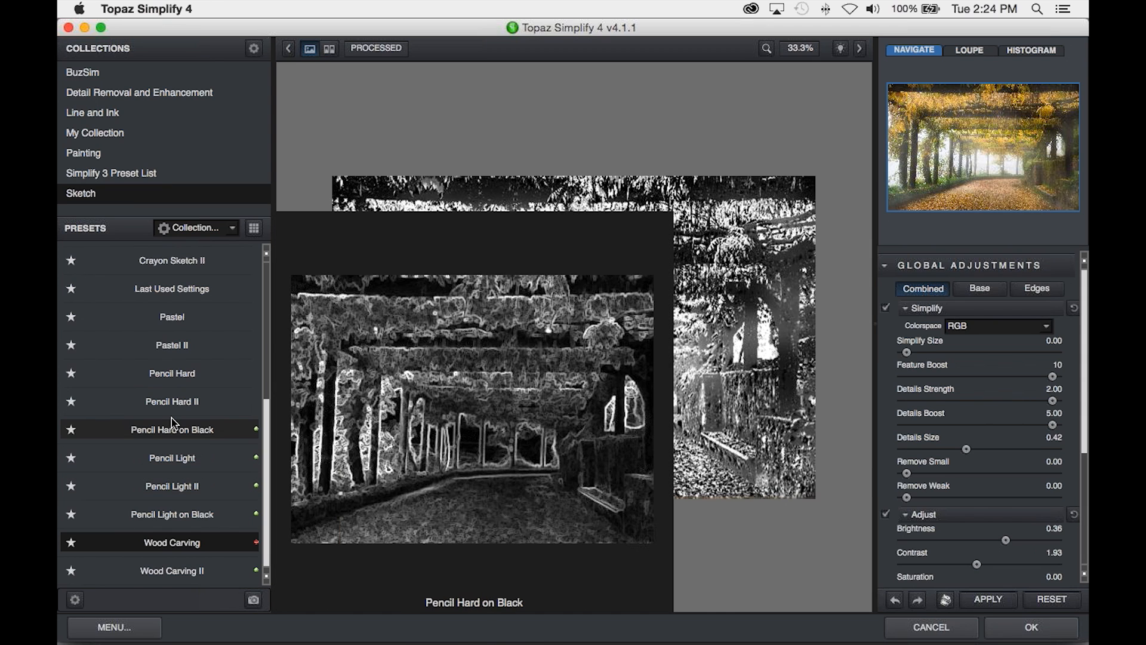
- Try the Pencil Hard and Colored Pencil Hard on Black presets from the Sketch collection
{"action": "left_click", "coordinate": [220, 375]}
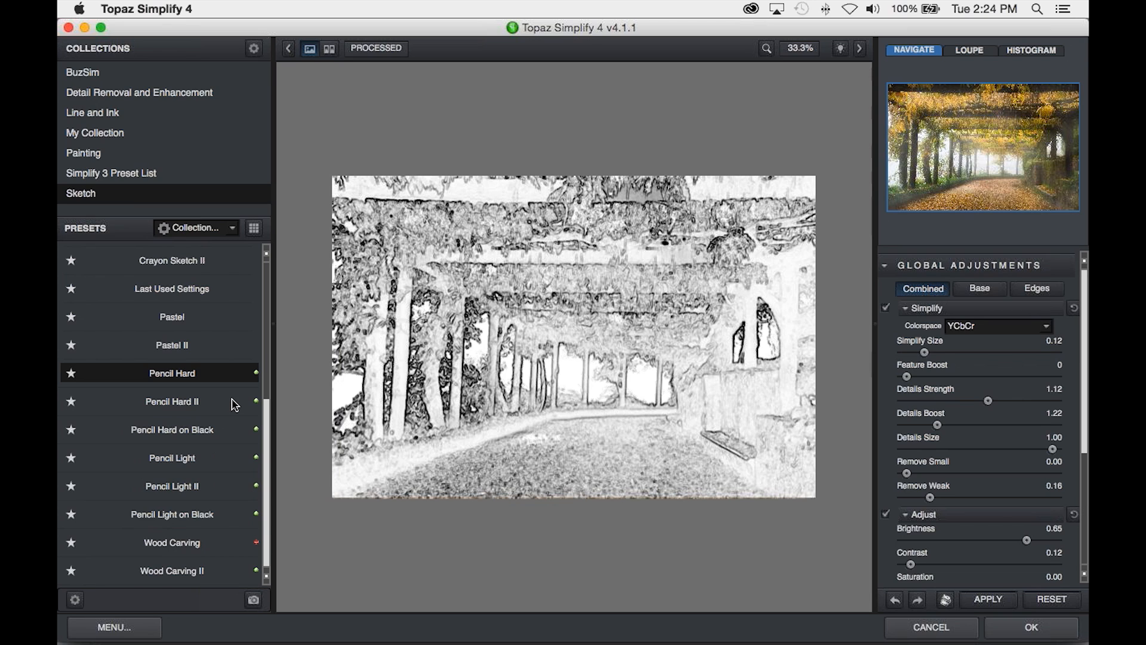
{"action": "mouse_move", "coordinate": [234, 405]}
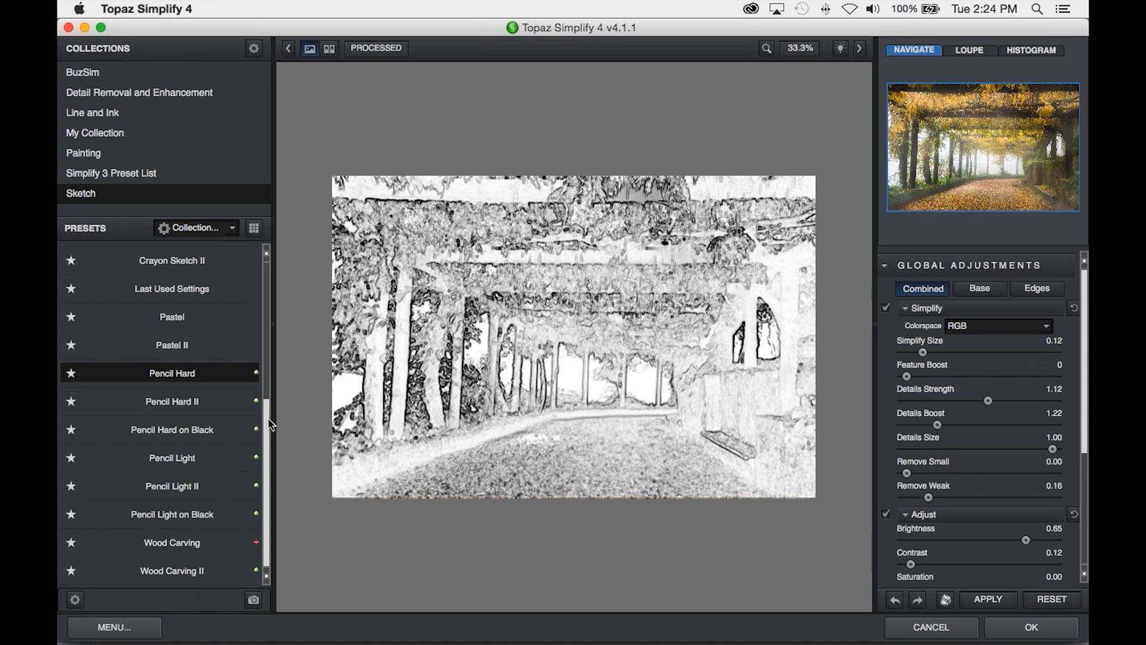
{"action": "scroll", "coordinate": [271, 416], "scroll_direction": "up", "scroll_amount": 1}
{"action": "left_click_drag", "start_coordinate": [271, 416], "coordinate": [272, 265]}
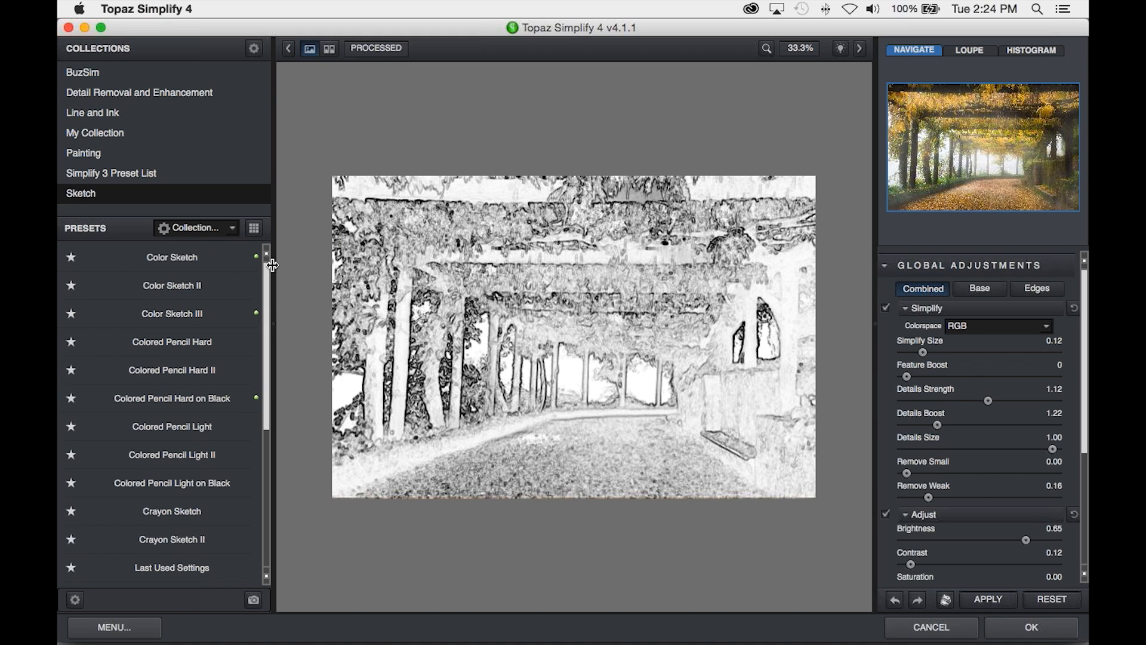
{"action": "mouse_move", "coordinate": [191, 402]}
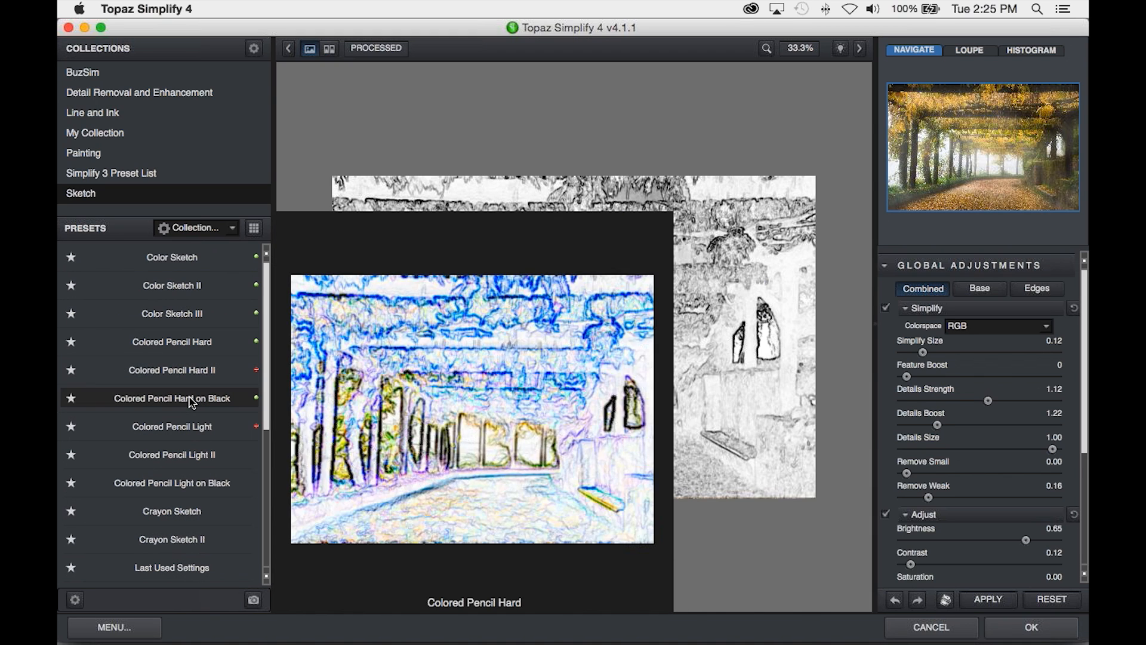
{"action": "left_click", "coordinate": [191, 402]}
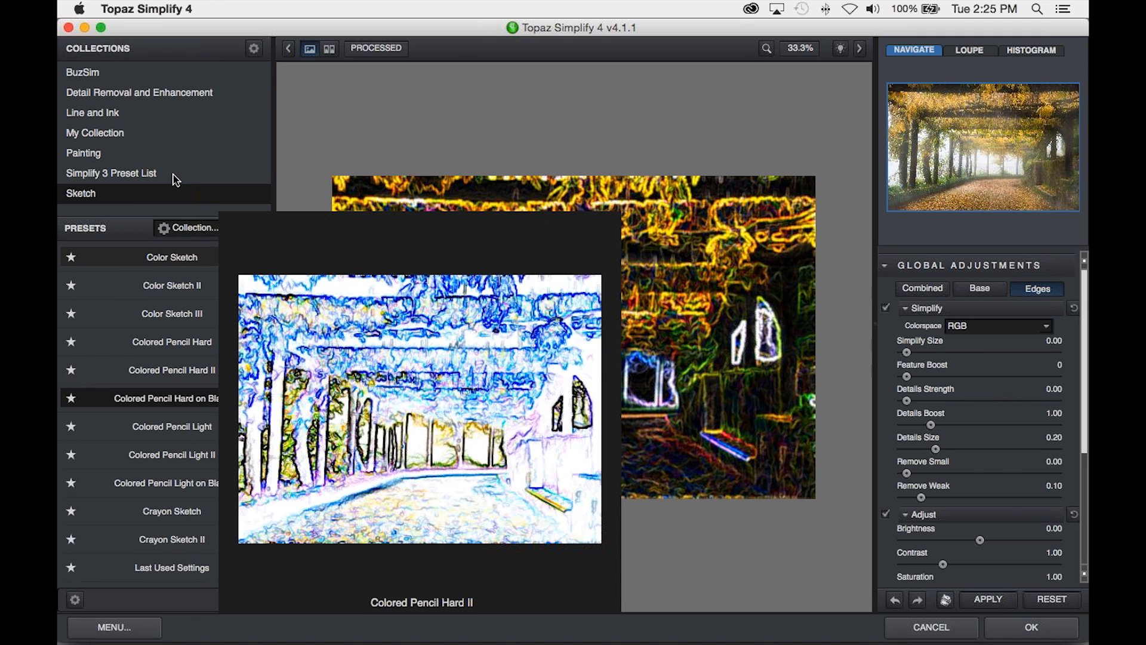
- Try the Line and Ink presets Cartoon and Black Line Only II, setting brightness to -0.36 for the latter
{"action": "left_click", "coordinate": [115, 115]}
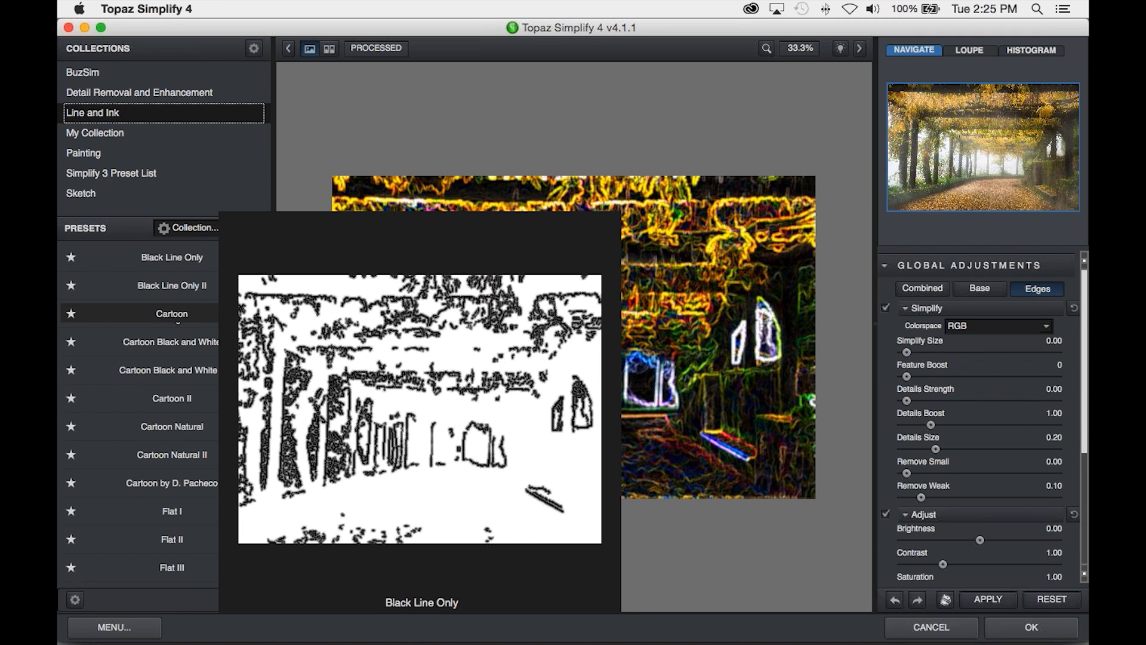
{"action": "left_click", "coordinate": [176, 305]}
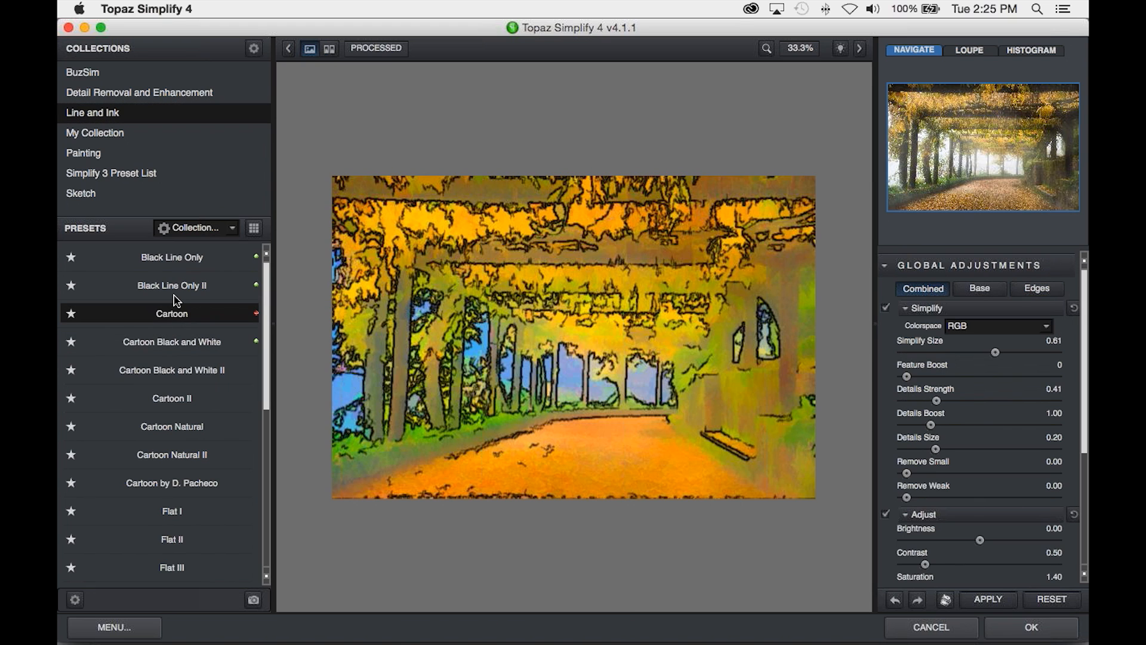
{"action": "mouse_move", "coordinate": [176, 287]}
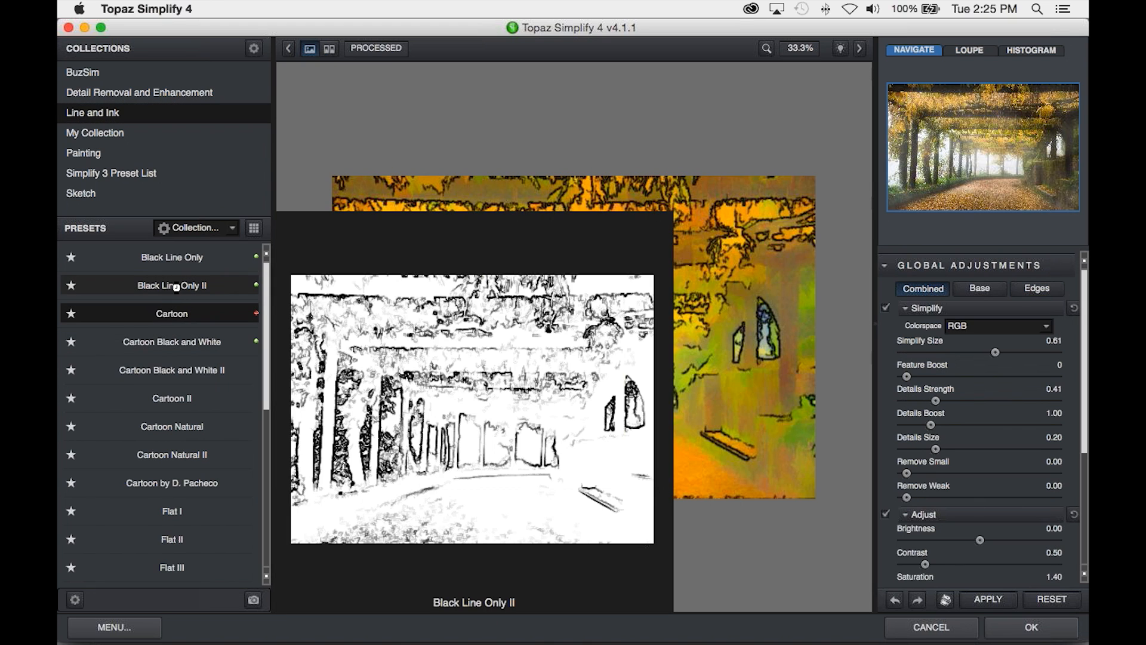
{"action": "left_click", "coordinate": [176, 288]}
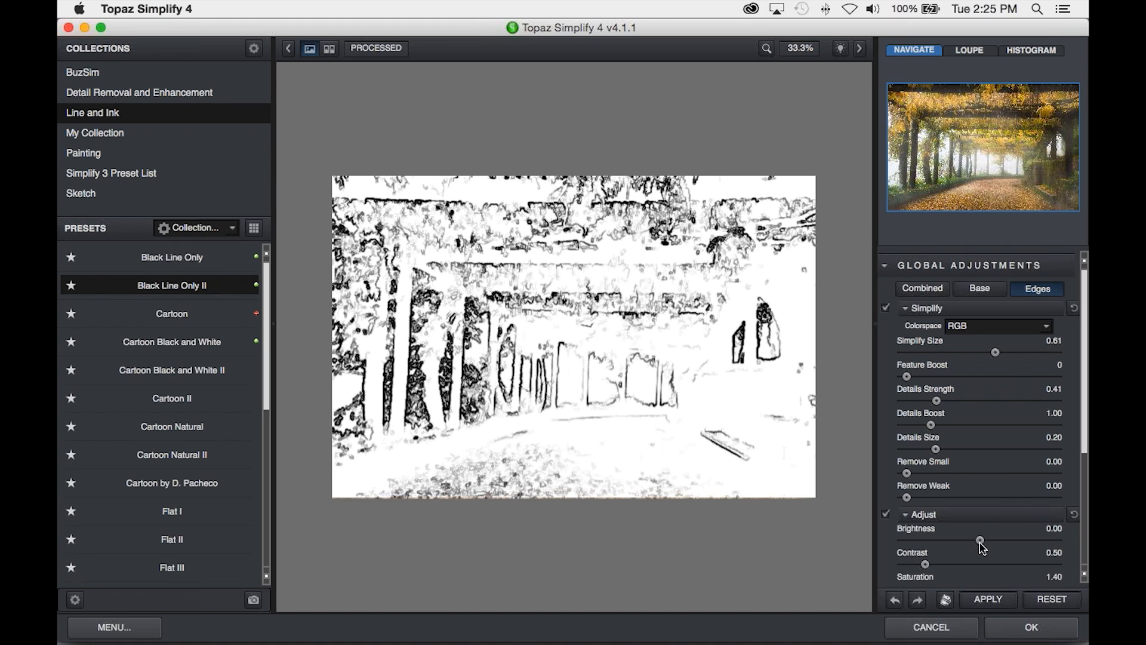
{"action": "left_click_drag", "start_coordinate": [984, 543], "coordinate": [956, 545]}
{"action": "left_click_drag", "start_coordinate": [264, 408], "coordinate": [247, 555]}
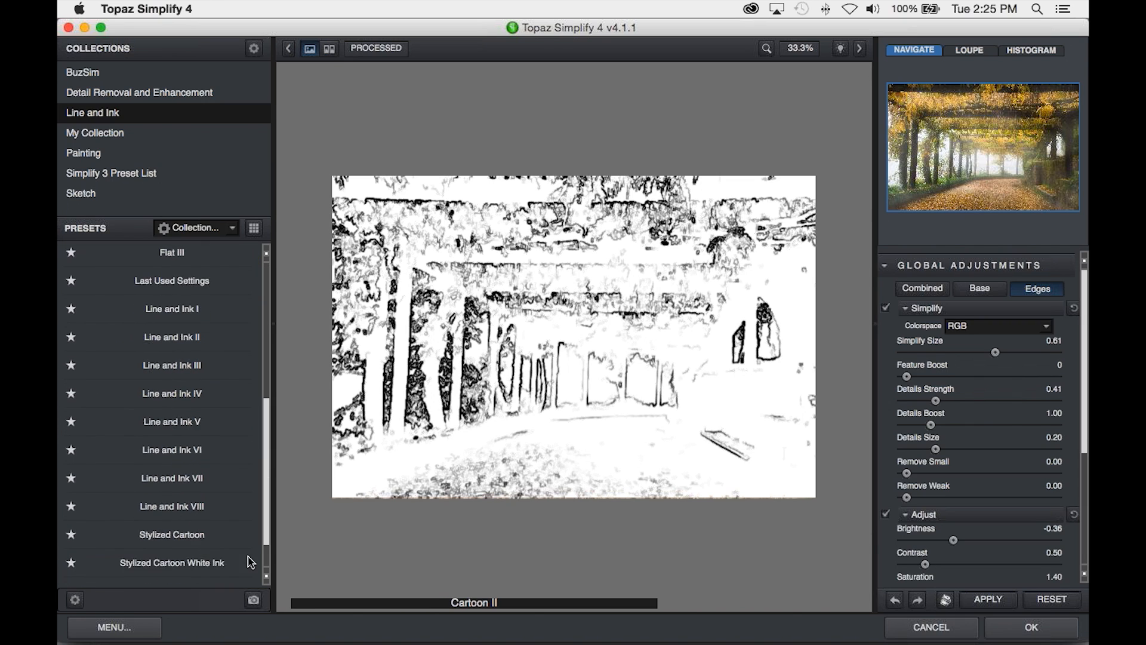
{"action": "scroll", "coordinate": [246, 555], "scroll_direction": "down", "scroll_amount": 2}
{"action": "scroll", "coordinate": [229, 484], "scroll_direction": "up", "scroll_amount": 2}
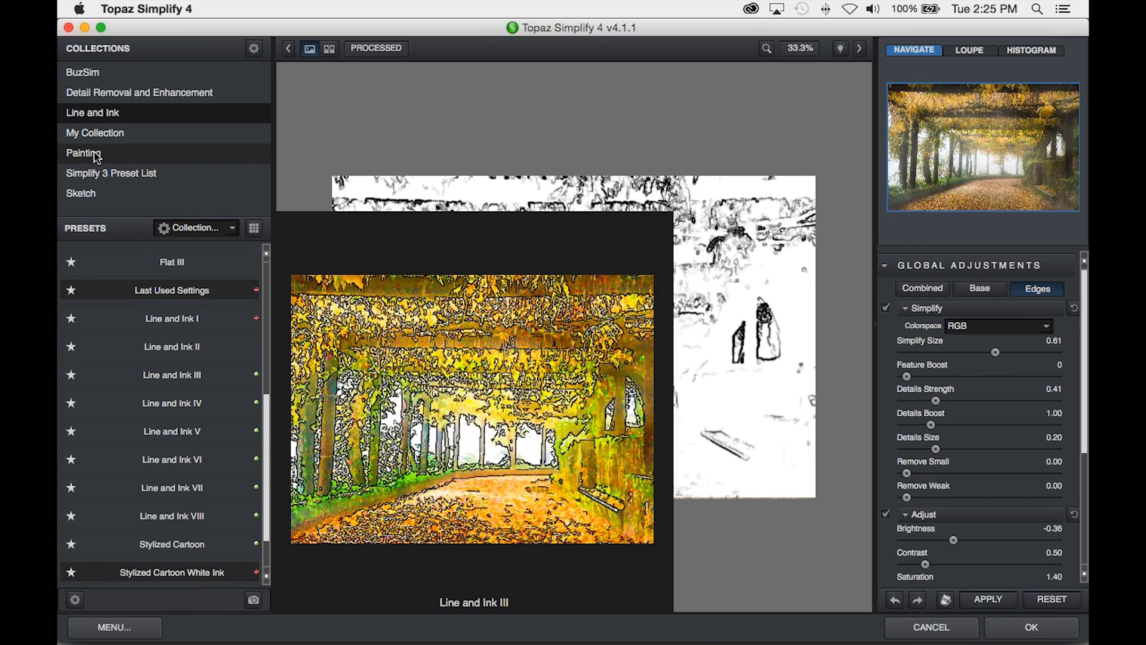
- Try the Oil Painting preset from the Painting collection and set its brightness to 0.19
{"action": "left_click", "coordinate": [88, 157]}
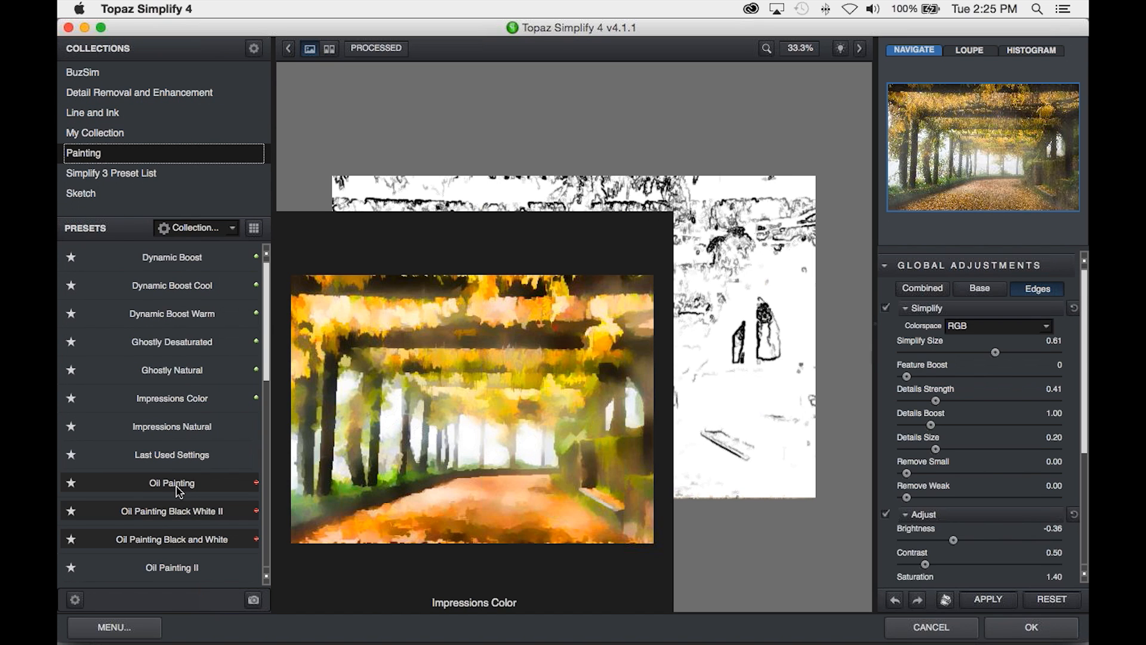
{"action": "left_click", "coordinate": [179, 488]}
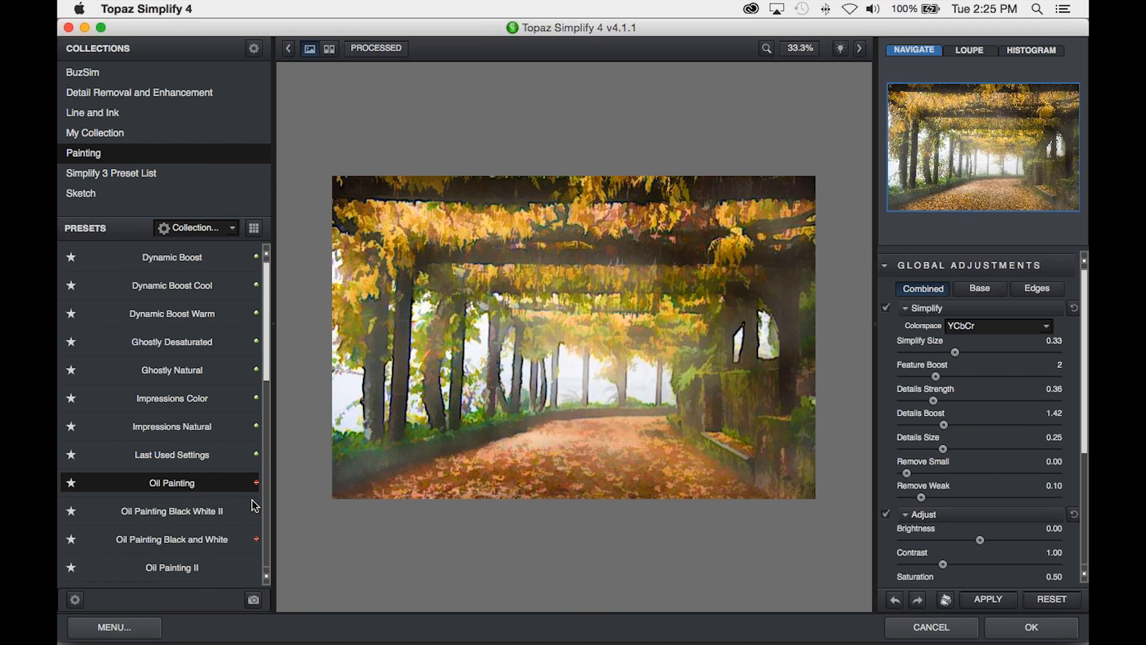
{"action": "left_click_drag", "start_coordinate": [983, 541], "coordinate": [996, 542]}
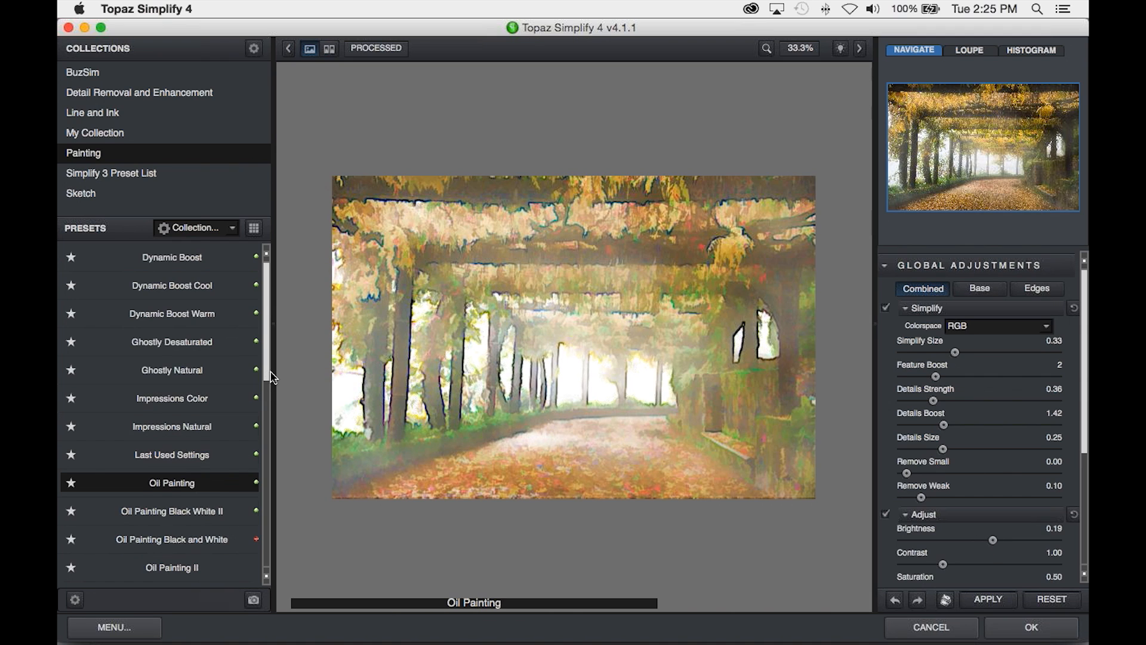
- Try the Oil Painting II preset and preview the Oil Painting Toned variations
{"action": "left_click_drag", "start_coordinate": [268, 378], "coordinate": [260, 443]}
{"action": "mouse_move", "coordinate": [160, 395]}
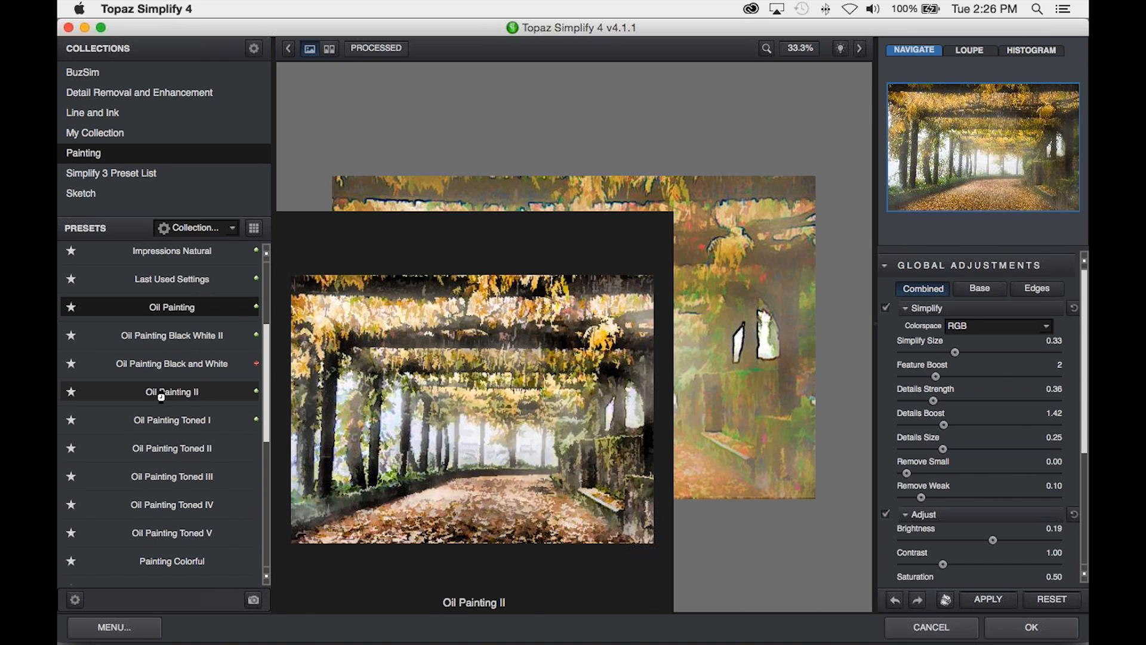
{"action": "left_click", "coordinate": [160, 395]}
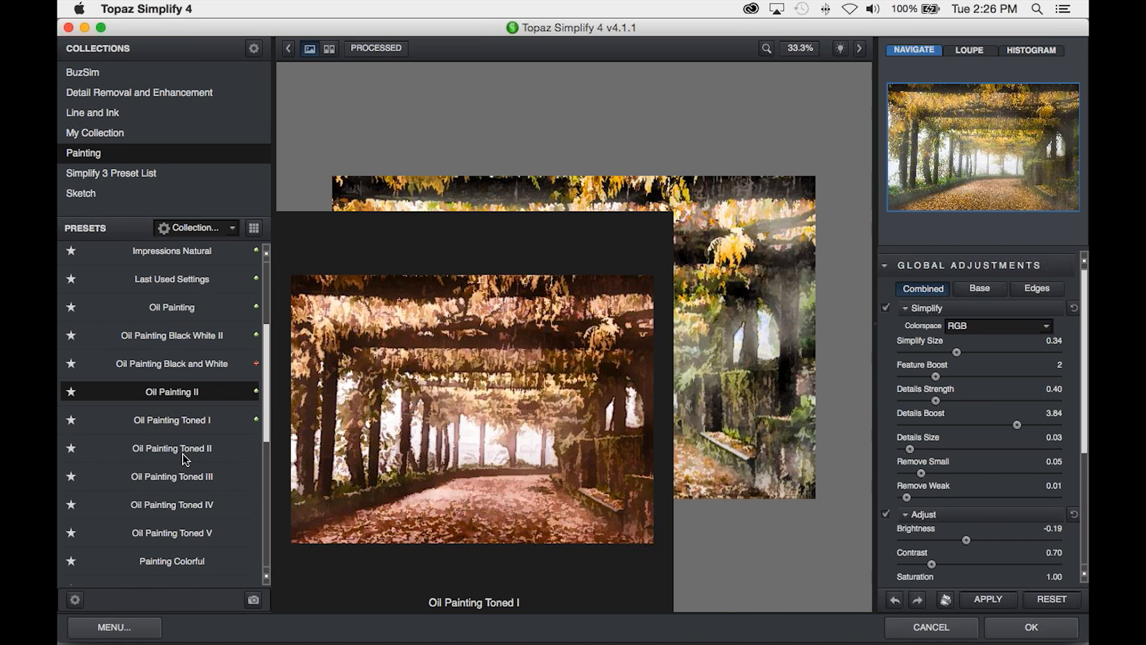
{"action": "mouse_move", "coordinate": [183, 463]}
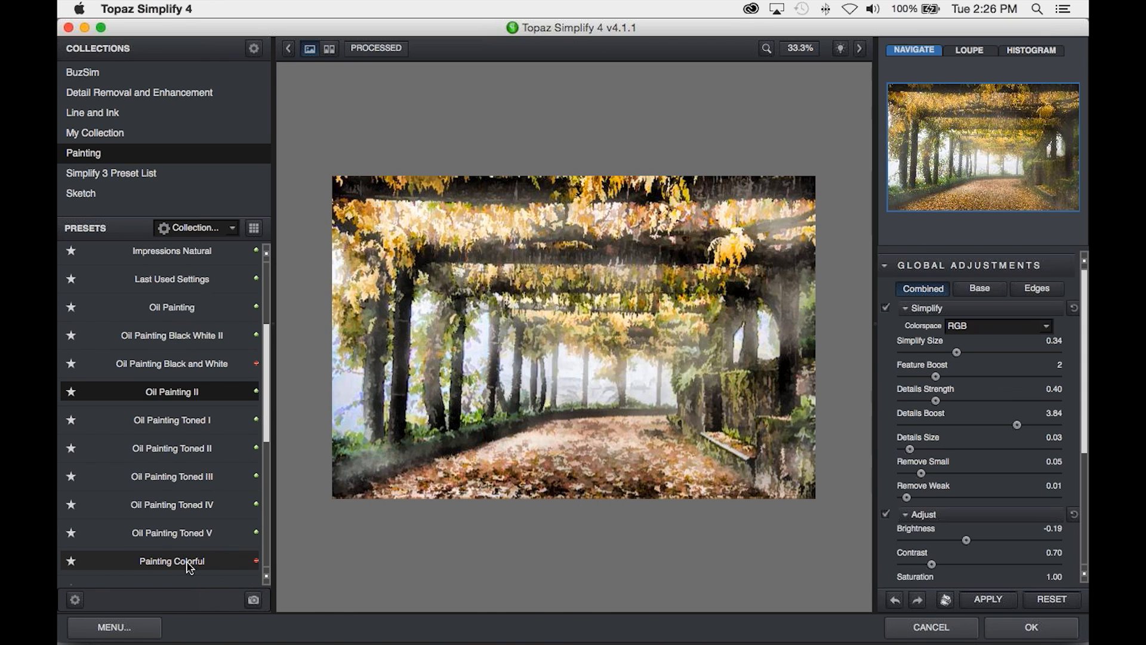
{"action": "mouse_move", "coordinate": [209, 525]}
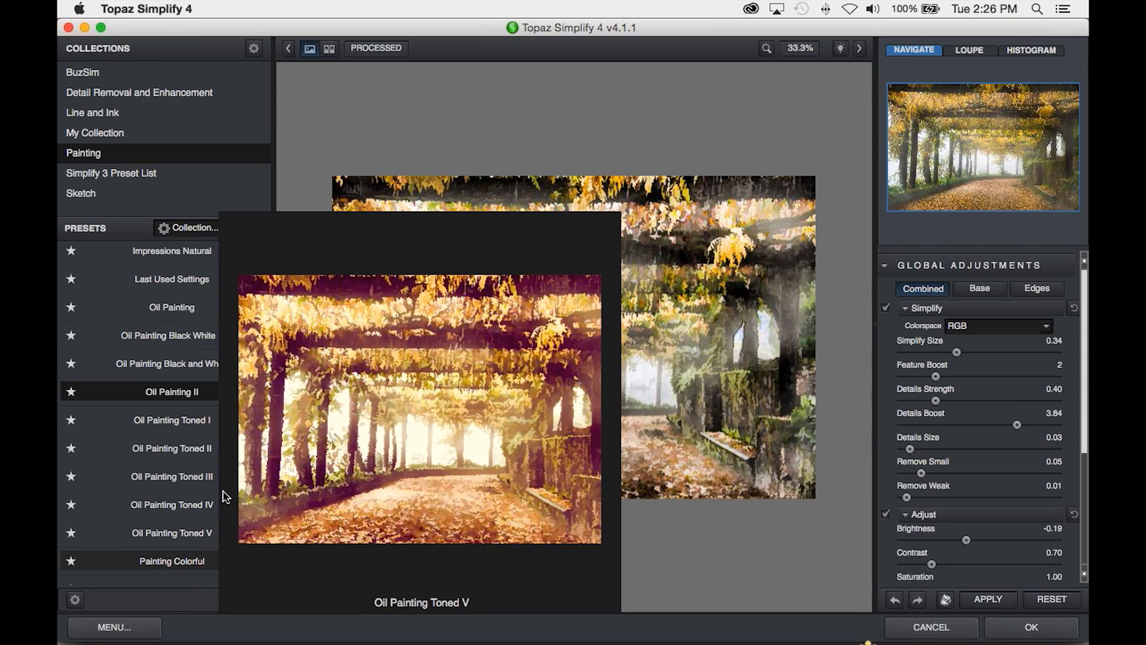
- Choose the BuzSim preset from the BuzSim collection and apply the filter to the duplicate image
{"action": "left_click", "coordinate": [89, 72]}
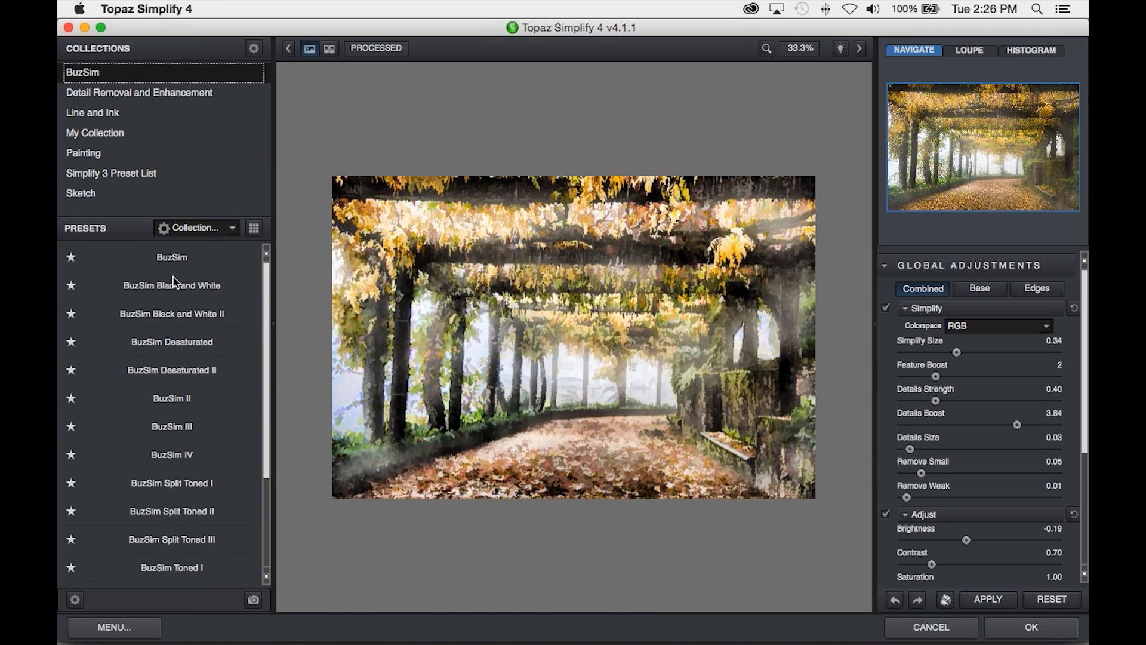
{"action": "left_click", "coordinate": [171, 258]}
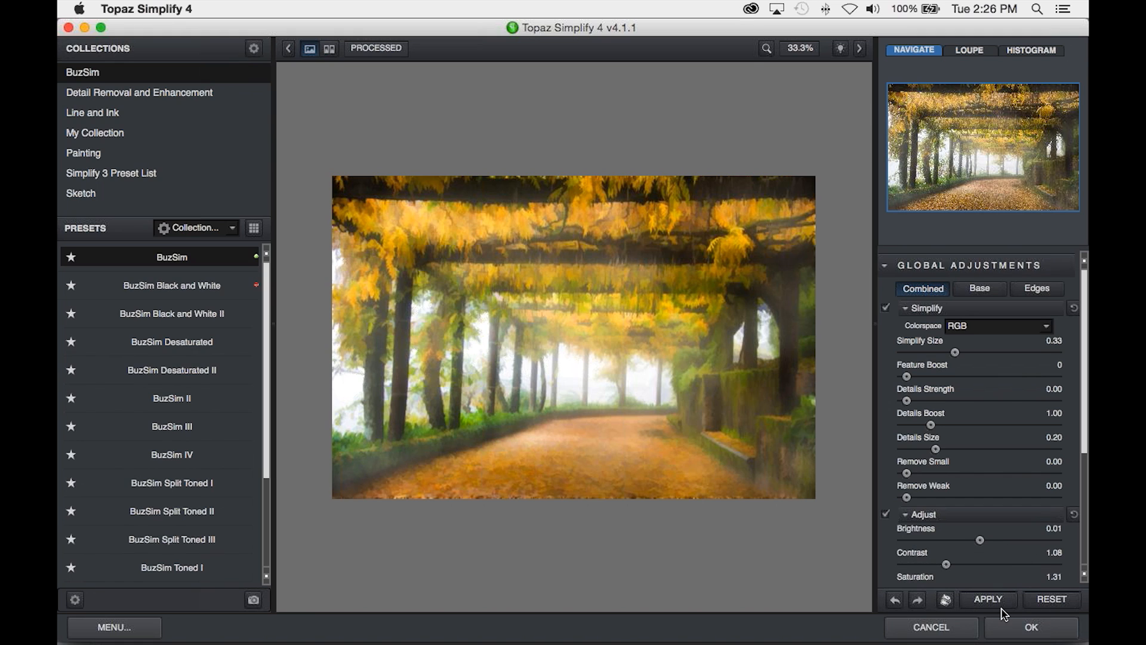
{"action": "left_click", "coordinate": [1031, 628]}
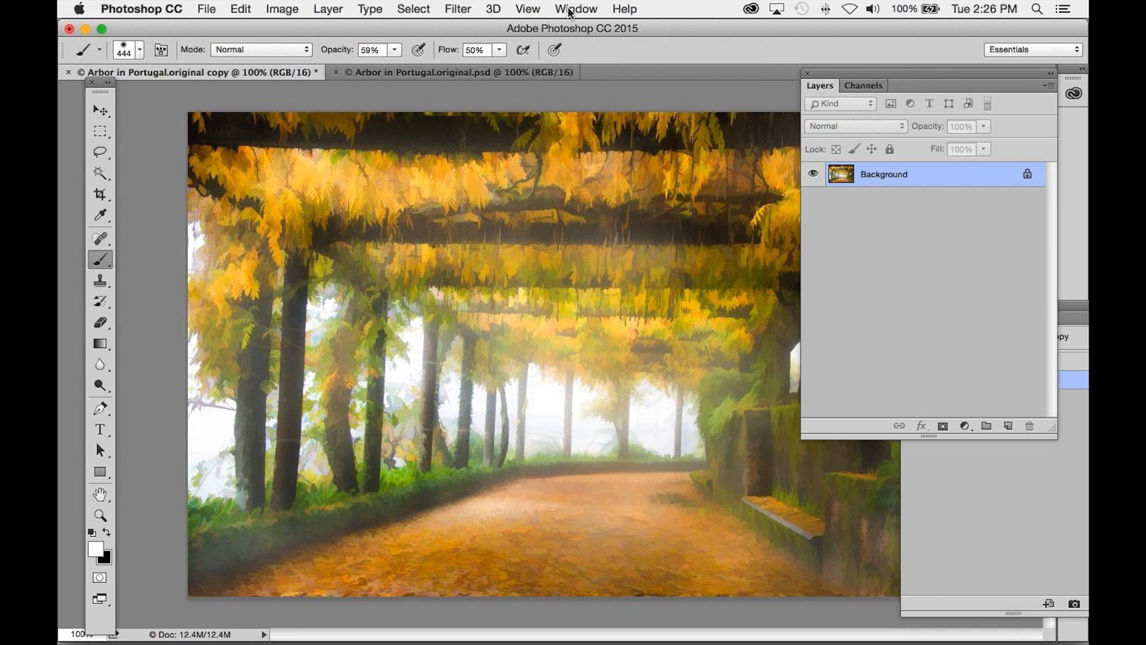
- Float all open documents in separate windows and move the Arbor in Portugal.original copy window aside to reveal the original
{"action": "left_click", "coordinate": [570, 9]}
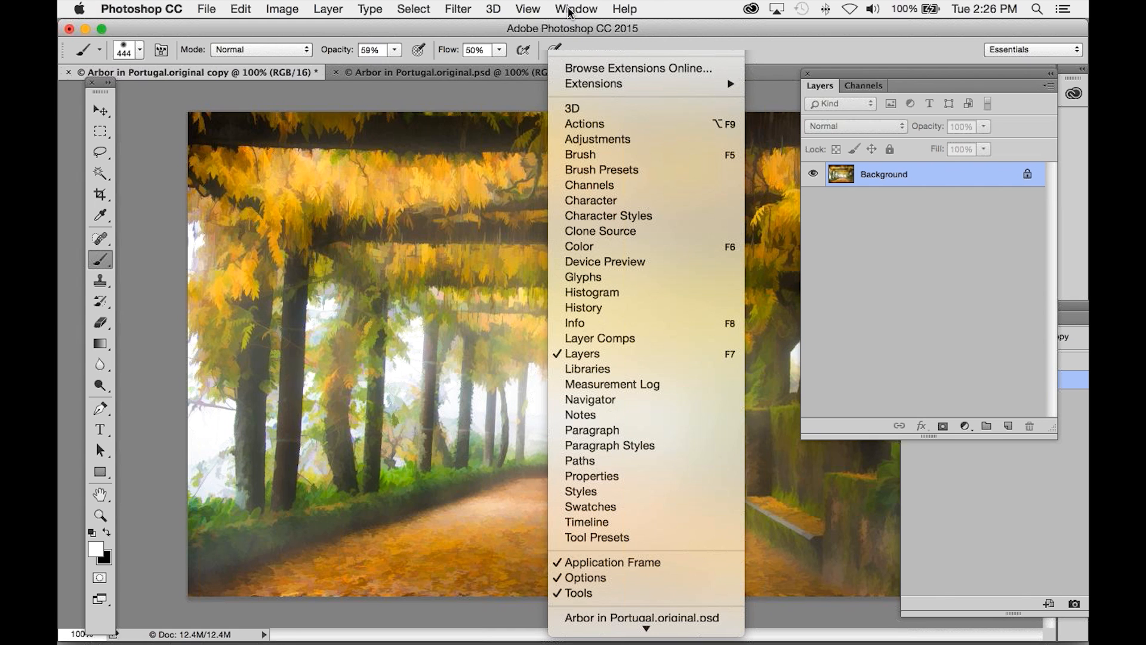
{"action": "mouse_move", "coordinate": [582, 28]}
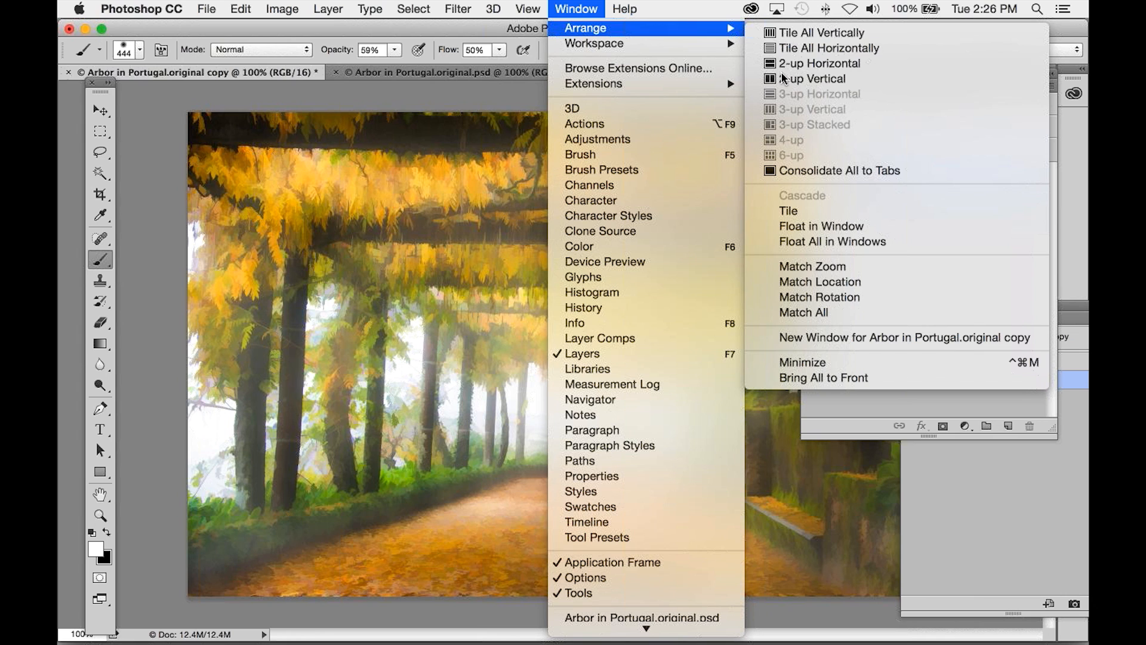
{"action": "left_click", "coordinate": [822, 241]}
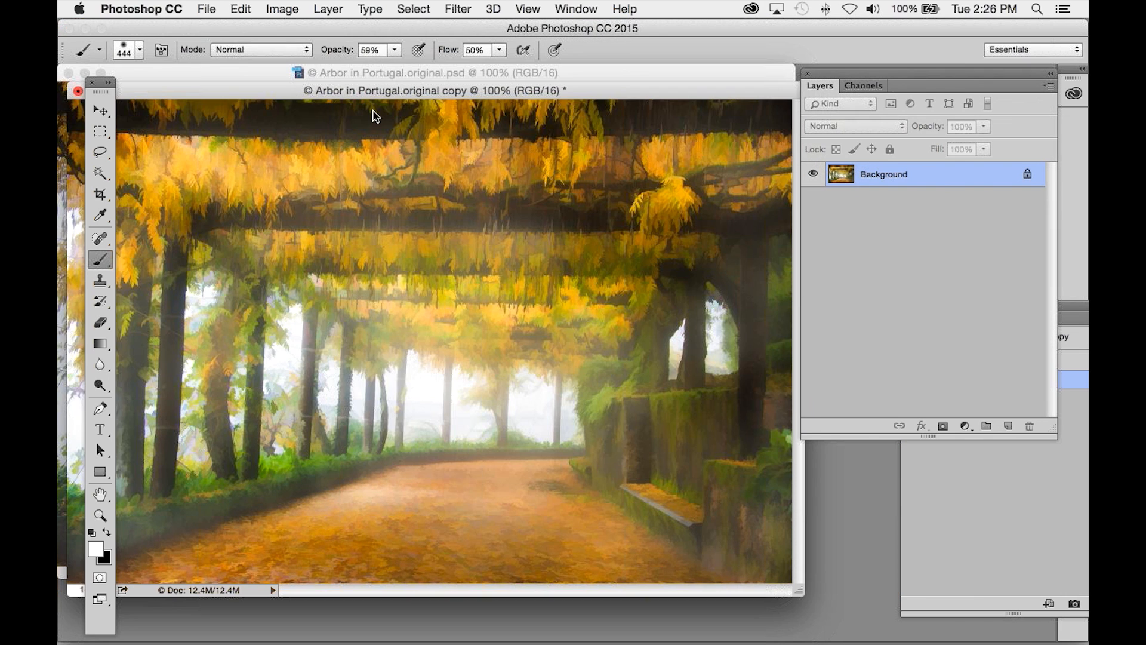
{"action": "left_click_drag", "start_coordinate": [287, 90], "coordinate": [396, 166]}
- Place the simplified image from the copy into Arbor in Portugal.original.psd as a new layer aligned above the Background
{"action": "left_click", "coordinate": [99, 109]}
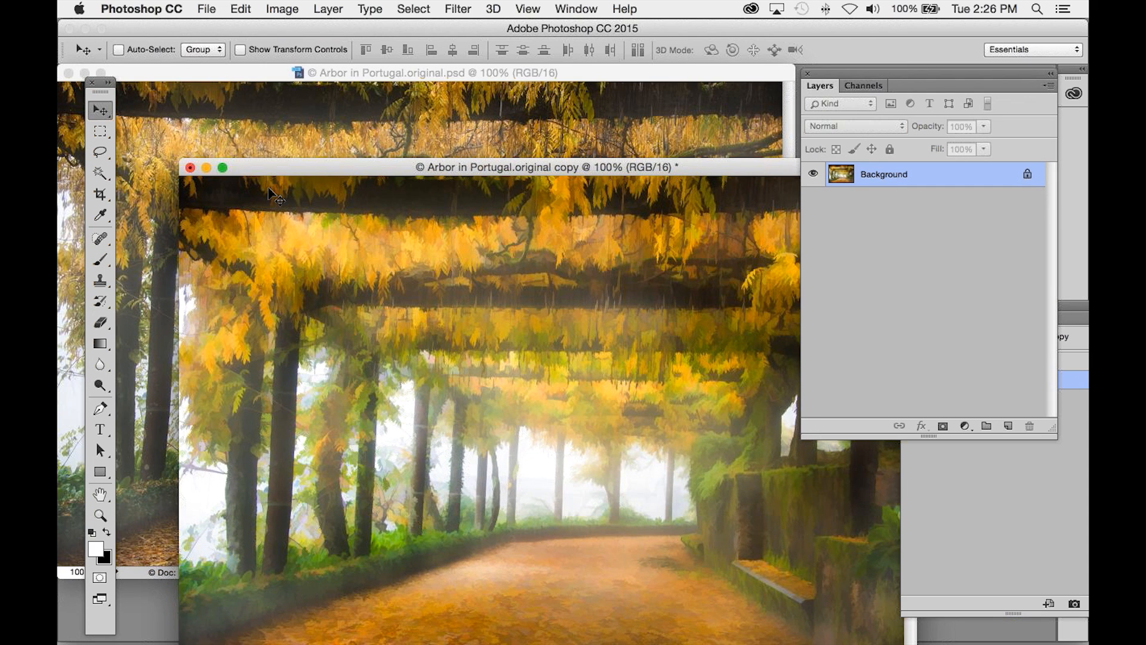
{"action": "left_click", "coordinate": [270, 128]}
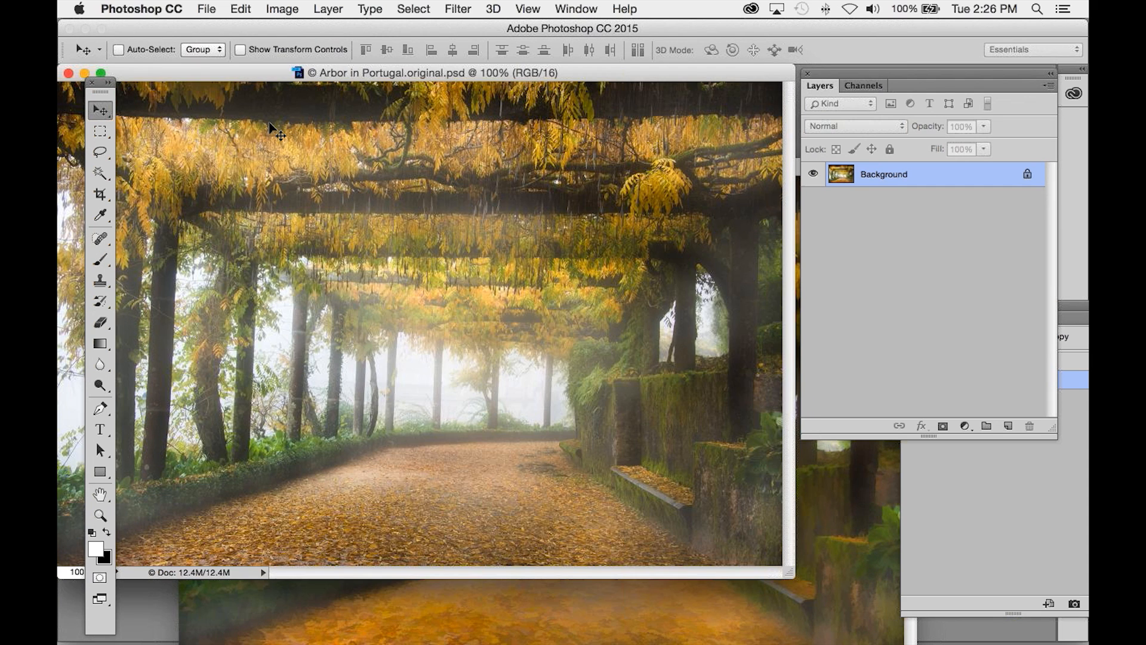
{"action": "key", "text": "super+v"}
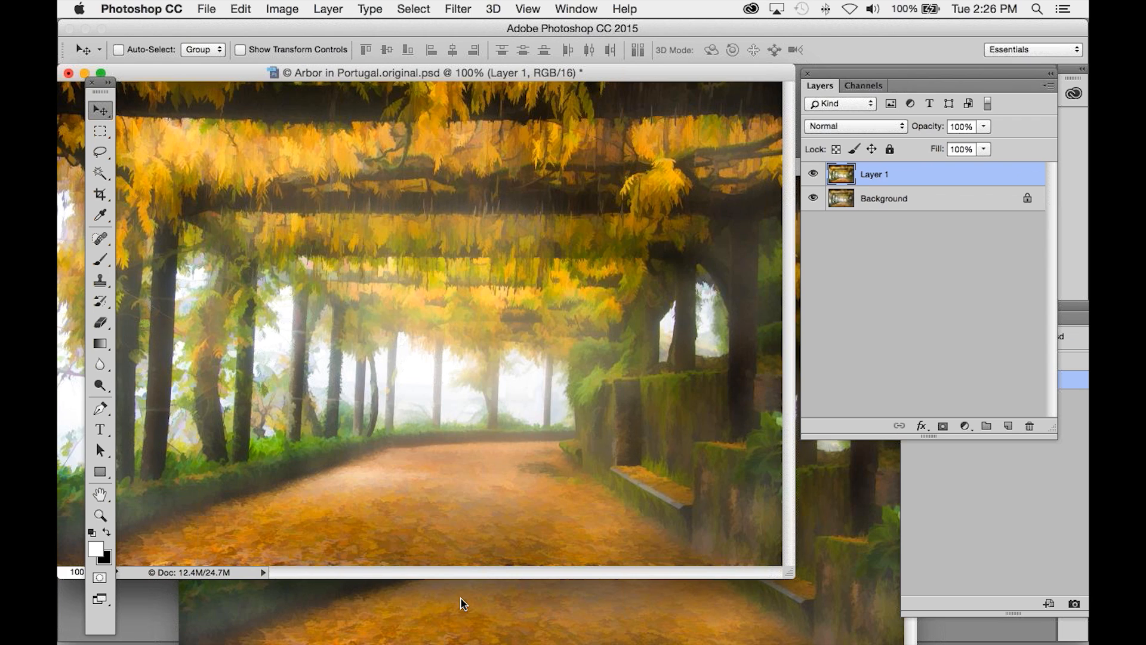
- Close the Arbor in Portugal.original copy document without saving it
{"action": "left_click", "coordinate": [469, 608]}
{"action": "left_click", "coordinate": [190, 168]}
{"action": "left_click", "coordinate": [512, 248]}
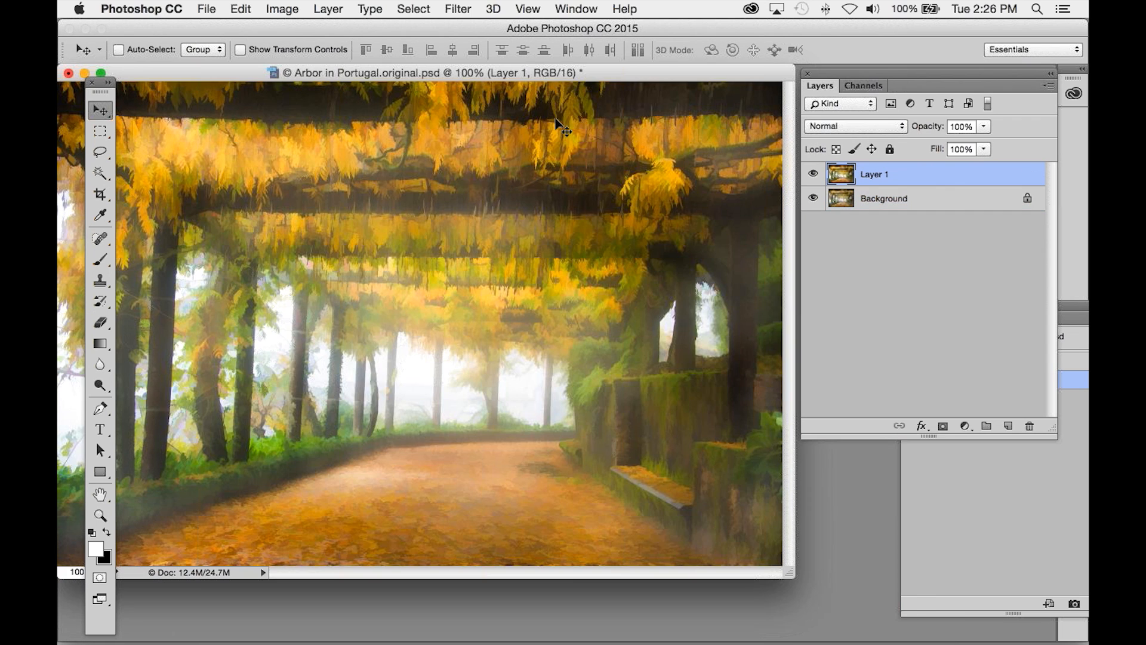
- Rename the new simplified layer as buzzsim and move the document window clear of the tools
{"action": "double_click", "coordinate": [870, 174]}
{"action": "type", "text": "blzzs"}
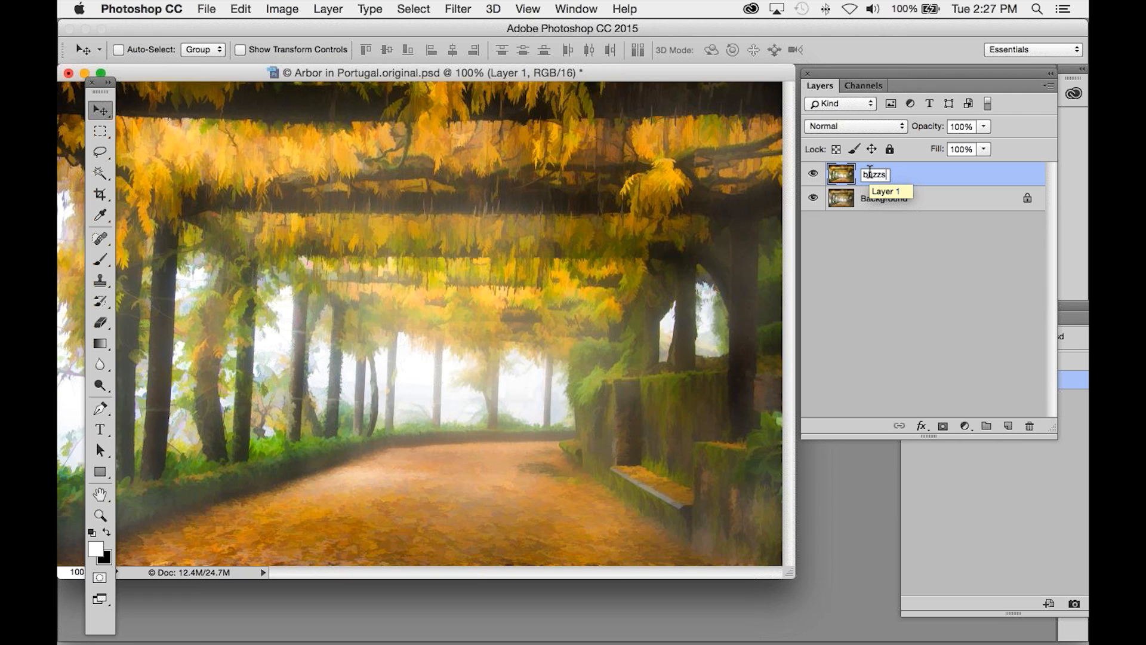
{"action": "type", "text": "im"}
{"action": "key", "text": "Return"}
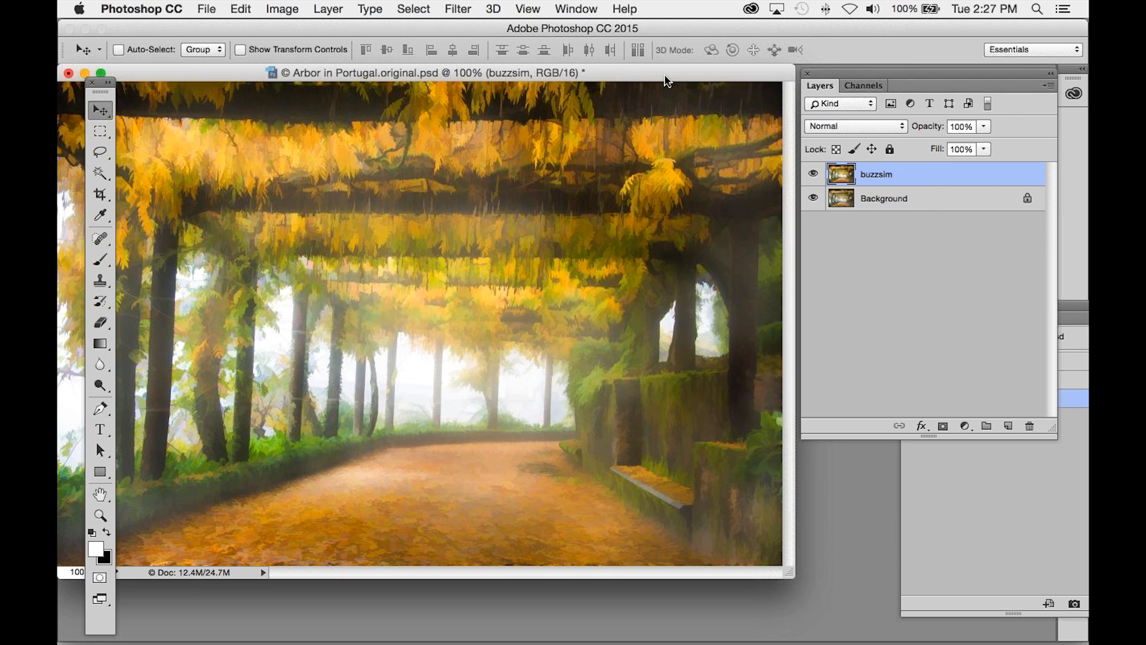
{"action": "left_click_drag", "start_coordinate": [665, 75], "coordinate": [706, 92]}
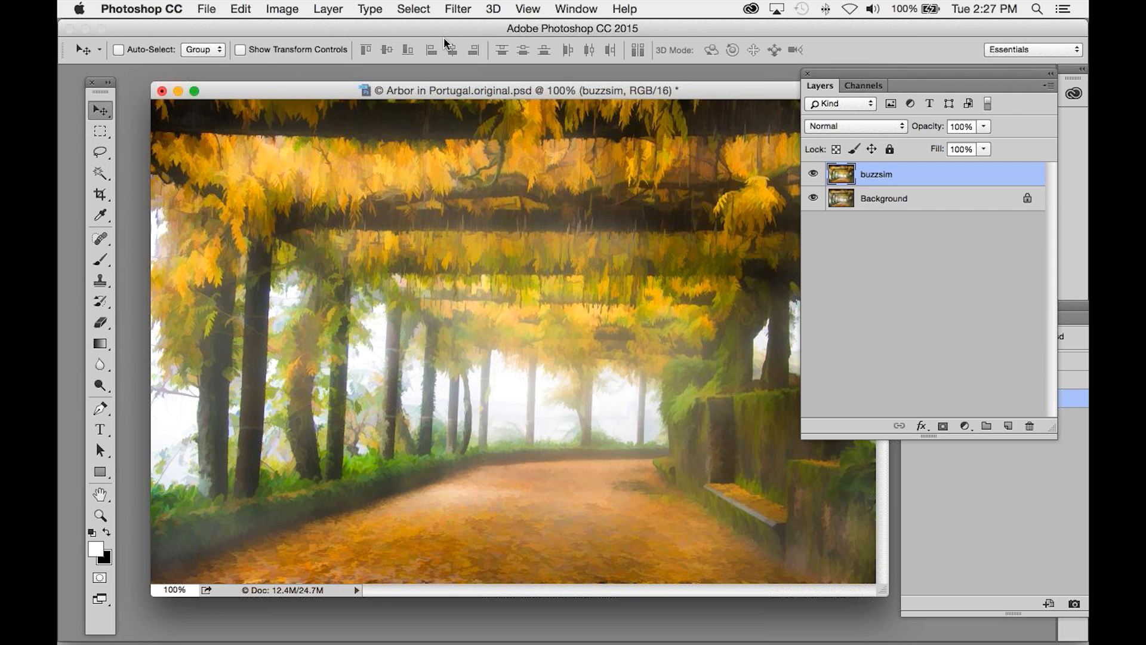
- Add a Hide All layer mask to the buzzsim layer
{"action": "left_click", "coordinate": [324, 12]}
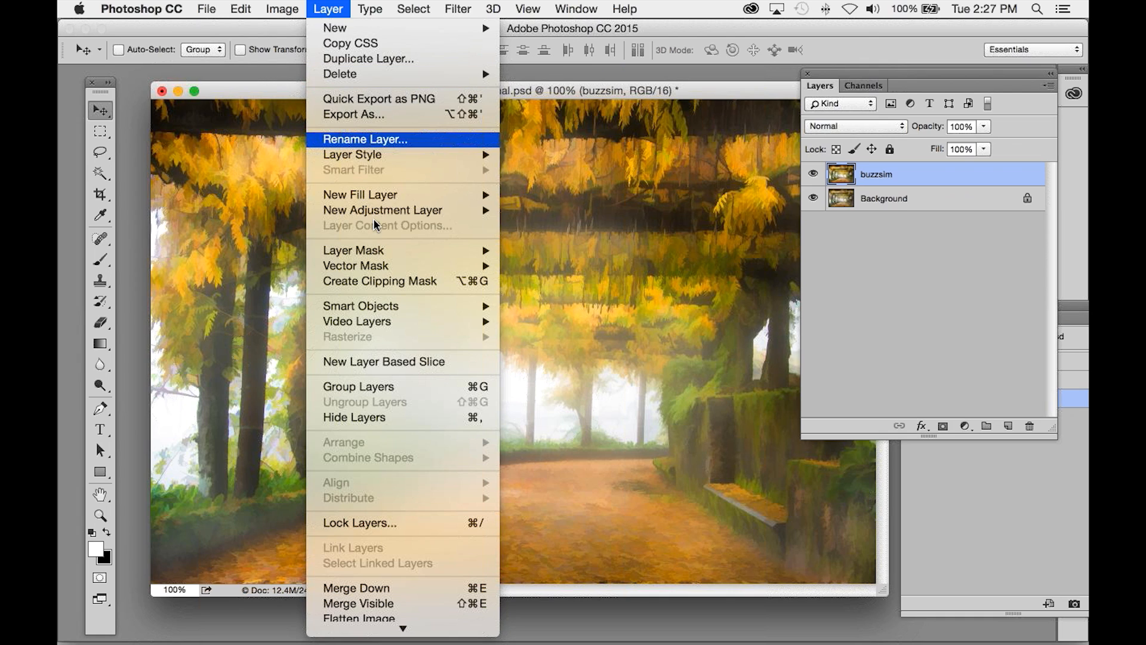
{"action": "mouse_move", "coordinate": [460, 256]}
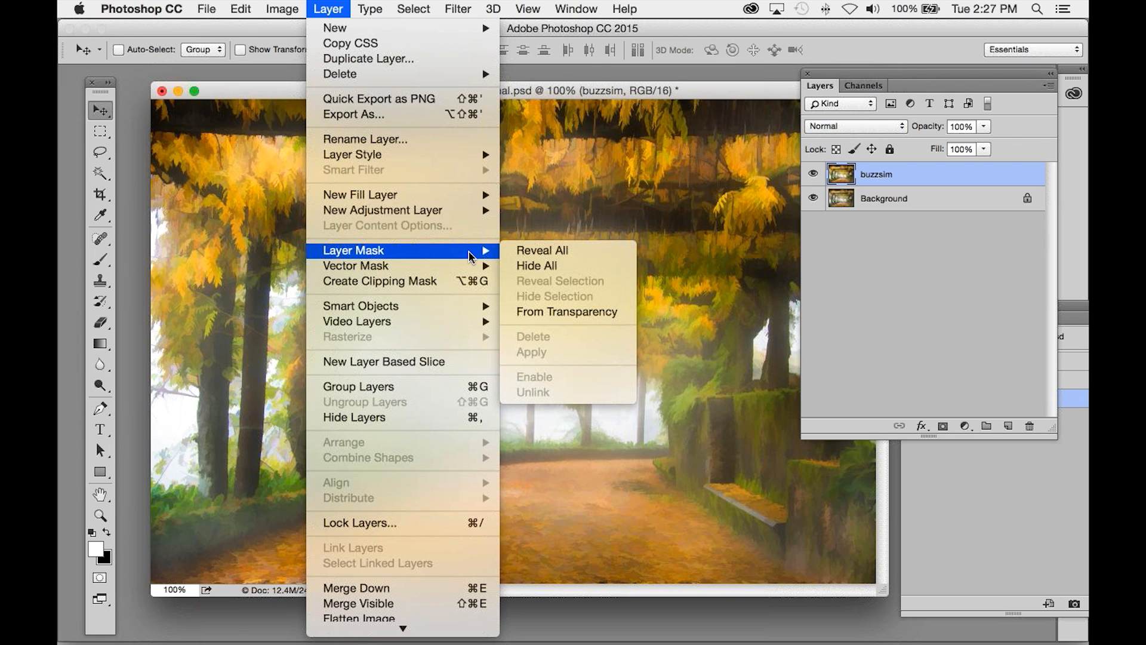
{"action": "left_click", "coordinate": [520, 268]}
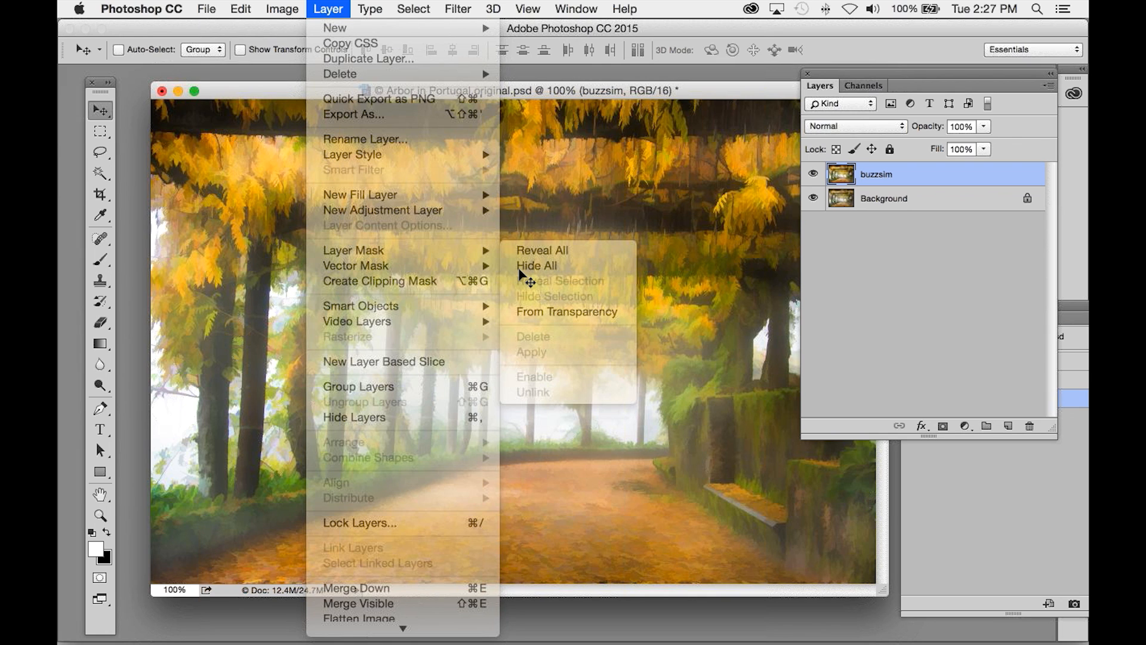
- Set up the Brush tool with 32% opacity and a size of 332 px
{"action": "left_click", "coordinate": [101, 259]}
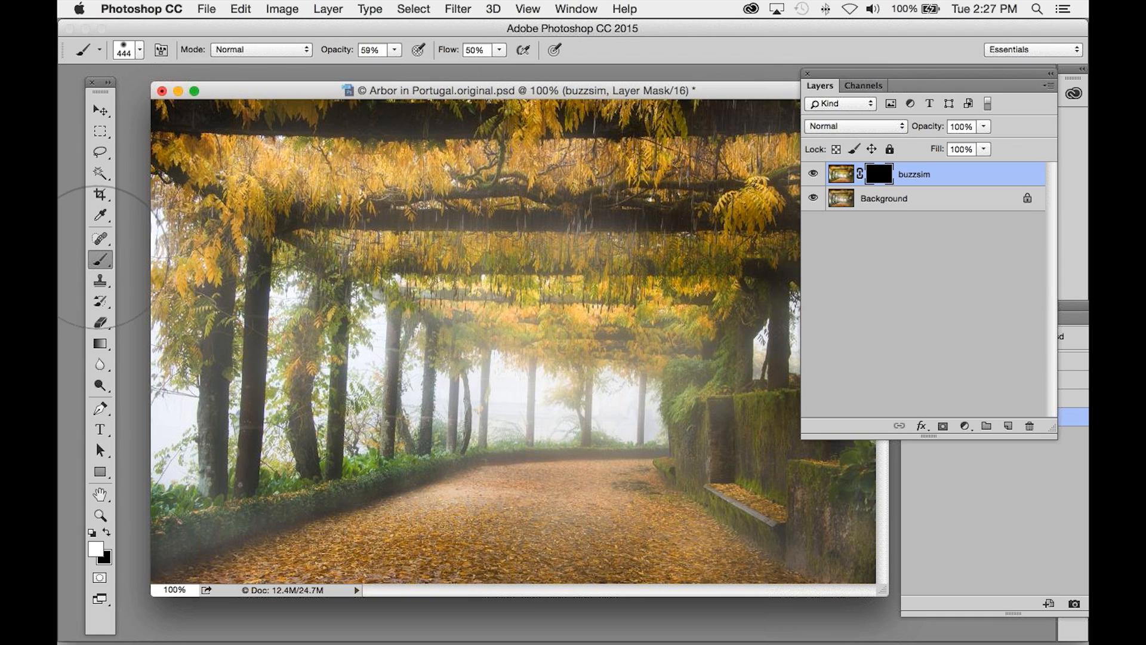
{"action": "left_click", "coordinate": [394, 50]}
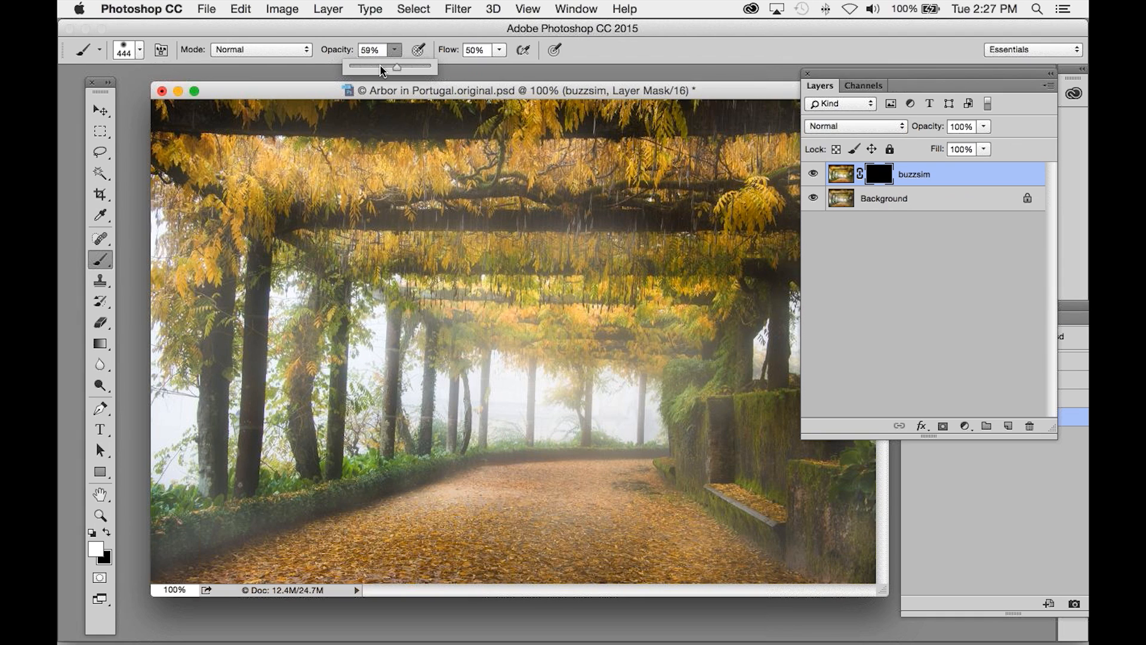
{"action": "left_click_drag", "start_coordinate": [376, 67], "coordinate": [374, 66]}
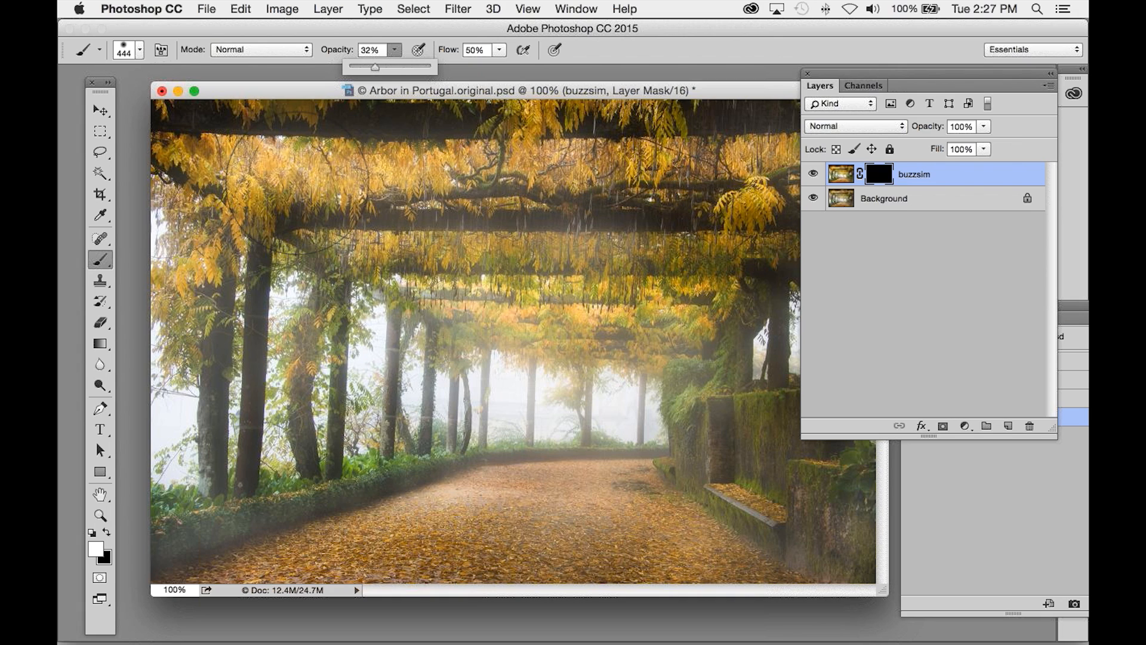
{"action": "left_click", "coordinate": [139, 49]}
{"action": "left_click_drag", "start_coordinate": [231, 97], "coordinate": [229, 99]}
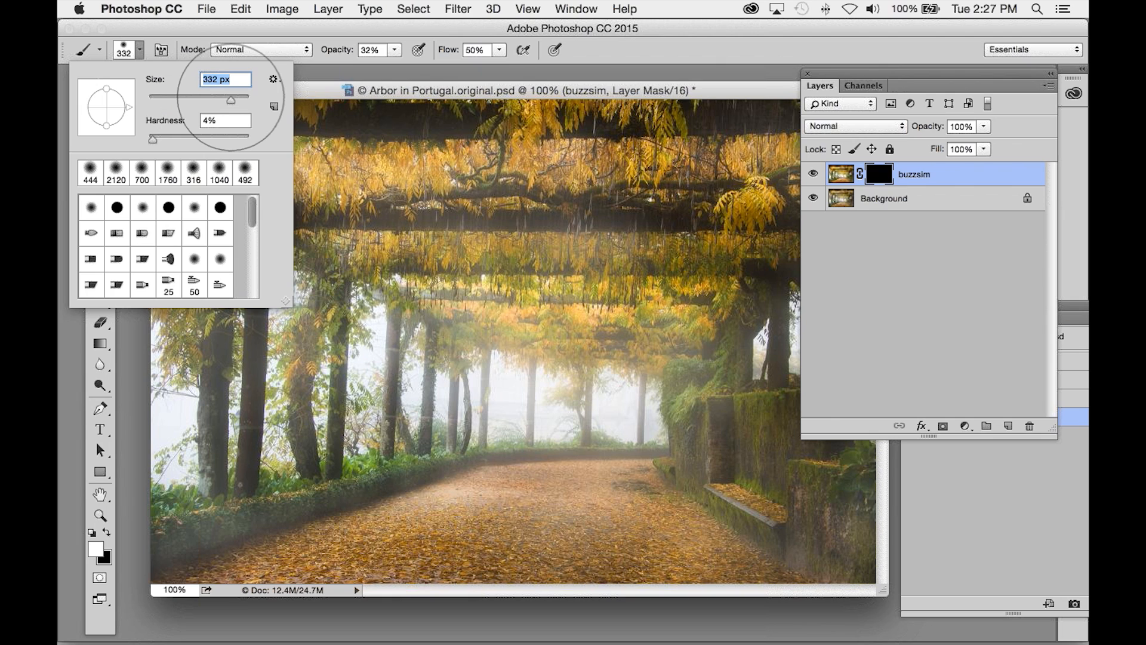
{"action": "key", "text": "Return"}
- Paint white on the buzzsim mask over the overhead foliage and trees, moving the Layers panel off the image to reach the edge
{"action": "mouse_move", "coordinate": [746, 216]}
{"action": "left_mouse_down"}
{"action": "mouse_move", "coordinate": [724, 203]}
{"action": "mouse_move", "coordinate": [573, 305]}
{"action": "left_mouse_up"}
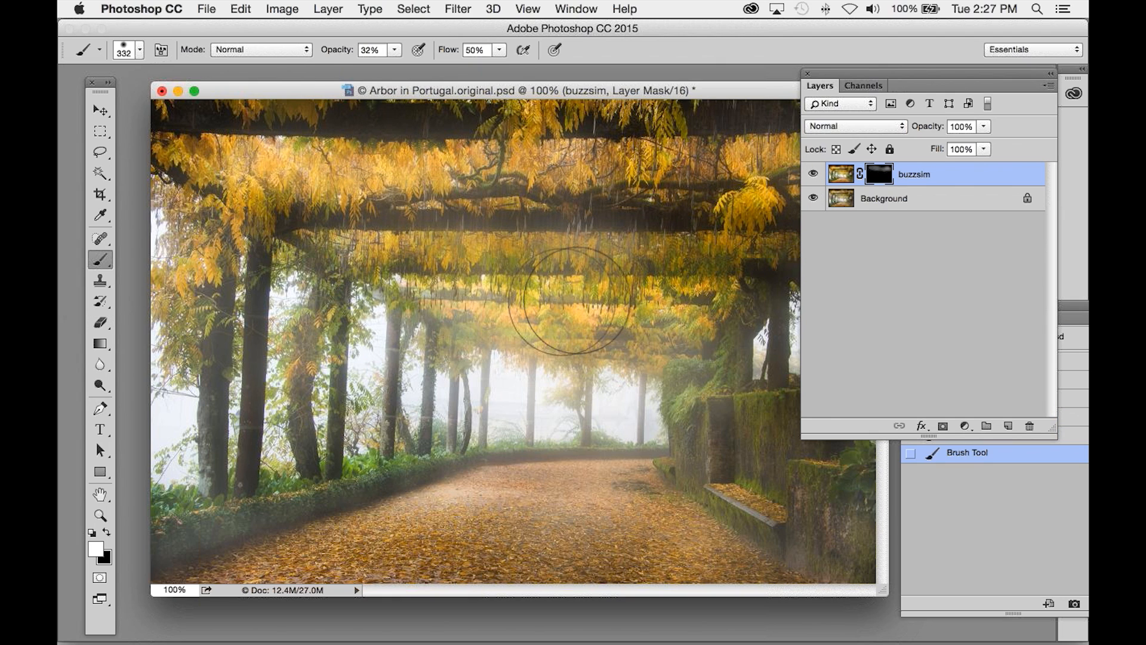
{"action": "mouse_move", "coordinate": [322, 394]}
{"action": "left_mouse_down"}
{"action": "mouse_move", "coordinate": [335, 367]}
{"action": "mouse_move", "coordinate": [323, 215]}
{"action": "left_mouse_up"}
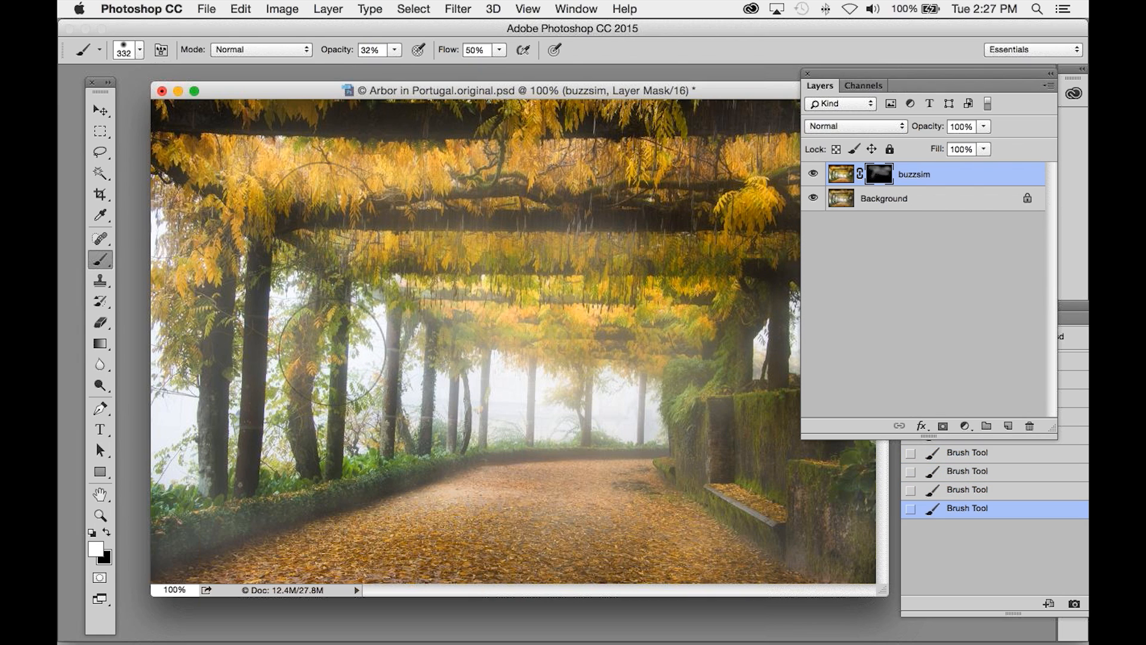
{"action": "left_click_drag", "start_coordinate": [174, 346], "coordinate": [186, 315]}
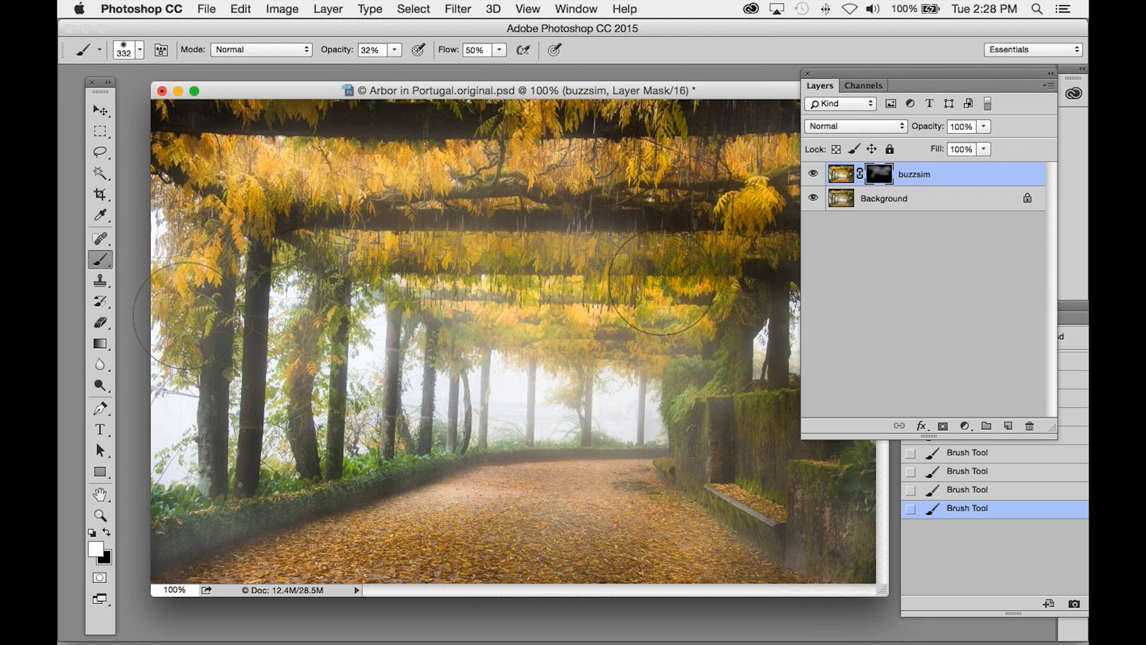
{"action": "left_click_drag", "start_coordinate": [663, 282], "coordinate": [636, 277]}
{"action": "left_click_drag", "start_coordinate": [716, 245], "coordinate": [740, 221]}
{"action": "left_click_drag", "start_coordinate": [758, 197], "coordinate": [773, 179]}
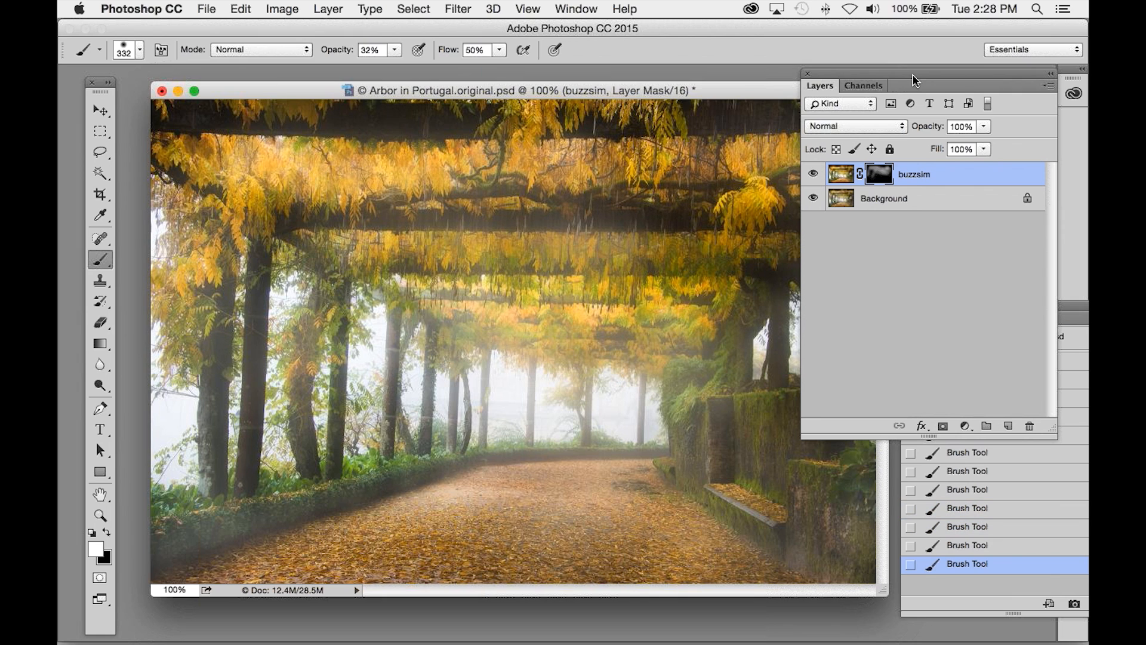
{"action": "left_click_drag", "start_coordinate": [923, 74], "coordinate": [928, 76]}
{"action": "left_click_drag", "start_coordinate": [815, 74], "coordinate": [879, 147]}
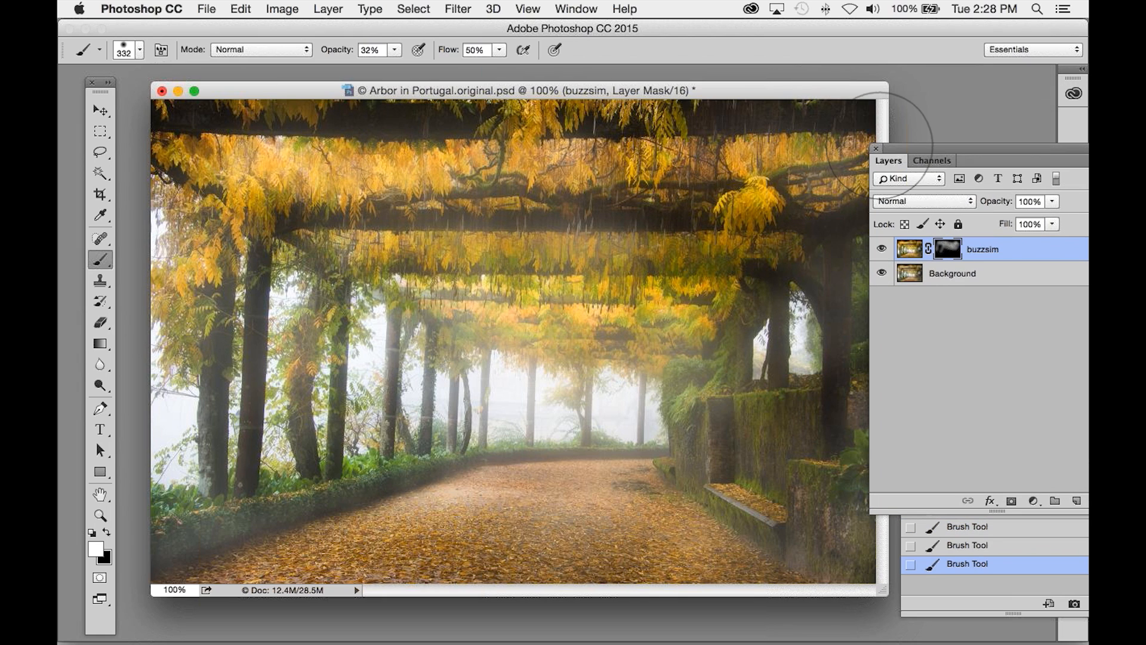
{"action": "left_click_drag", "start_coordinate": [704, 282], "coordinate": [702, 271]}
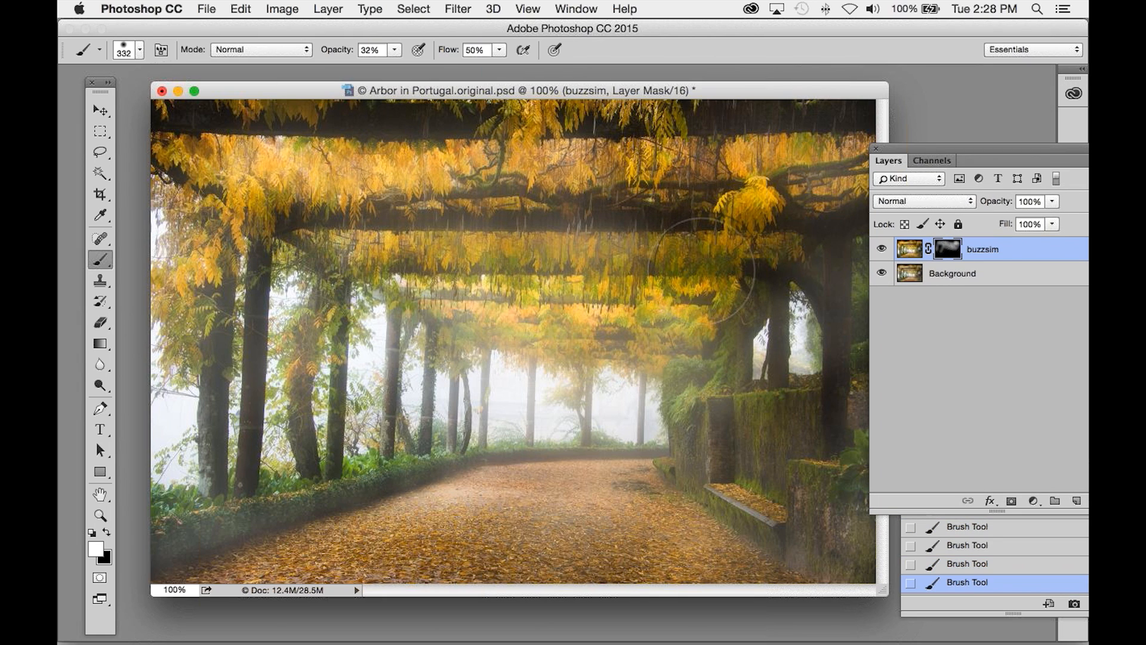
{"action": "left_click_drag", "start_coordinate": [395, 222], "coordinate": [579, 337]}
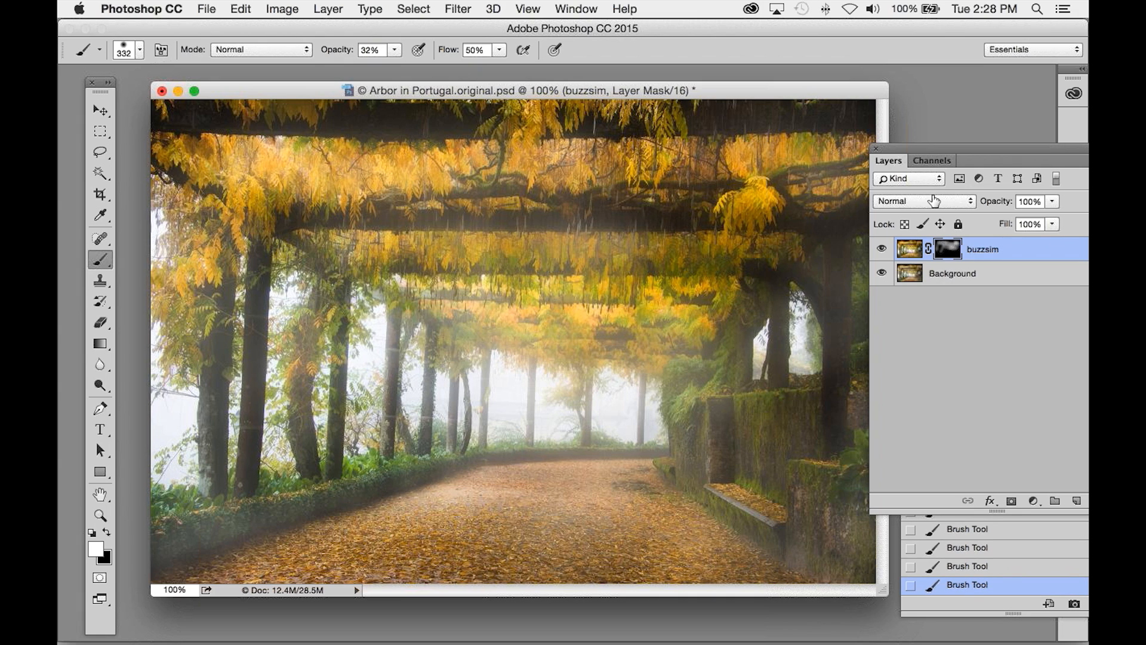
- Inspect the painted buzzsim mask on its own, return to the image, and set the layer's opacity to 42%
{"action": "left_click", "coordinate": [947, 255], "text": "alt"}
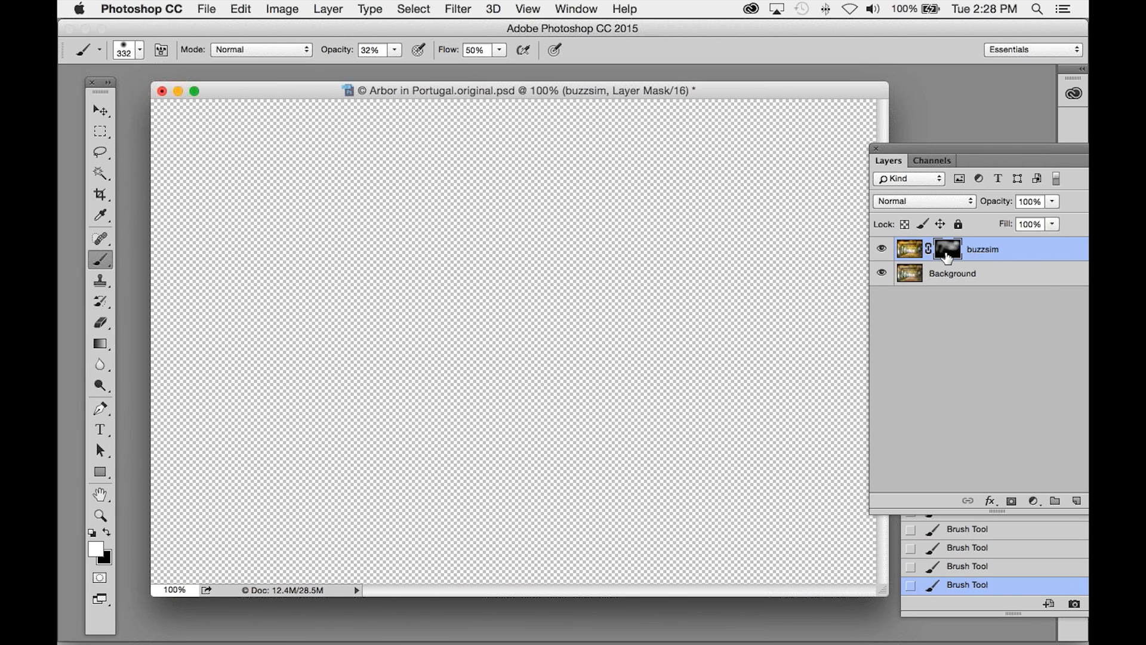
{"action": "left_click", "coordinate": [947, 256], "text": "alt"}
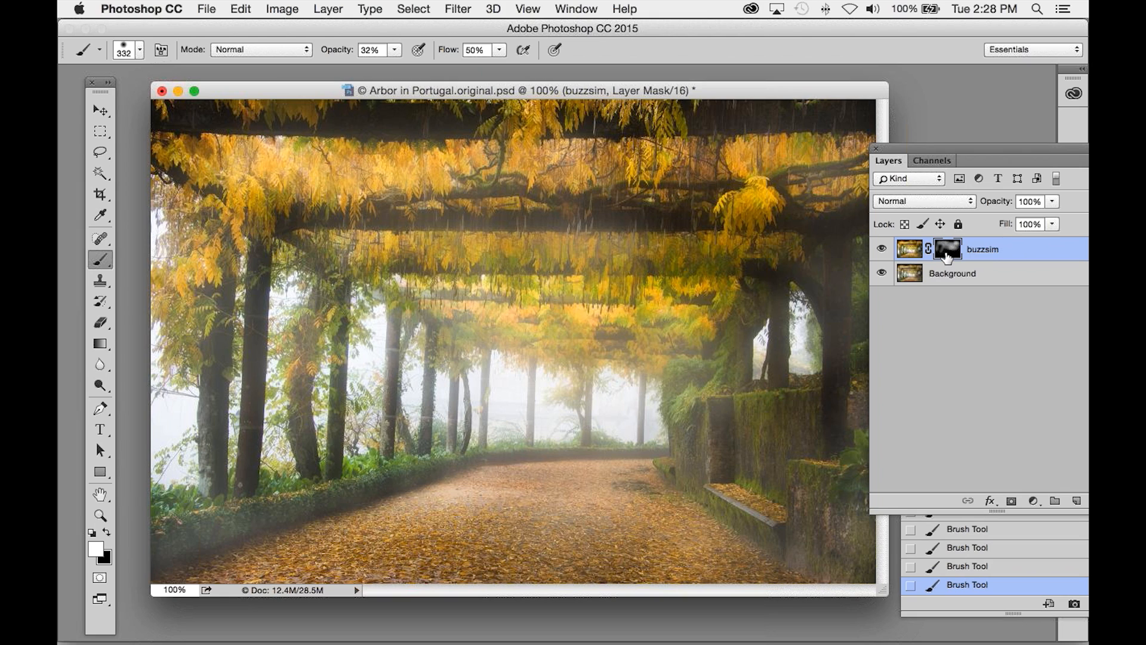
{"action": "left_click", "coordinate": [1052, 202]}
{"action": "left_click_drag", "start_coordinate": [1015, 220], "coordinate": [1015, 215]}
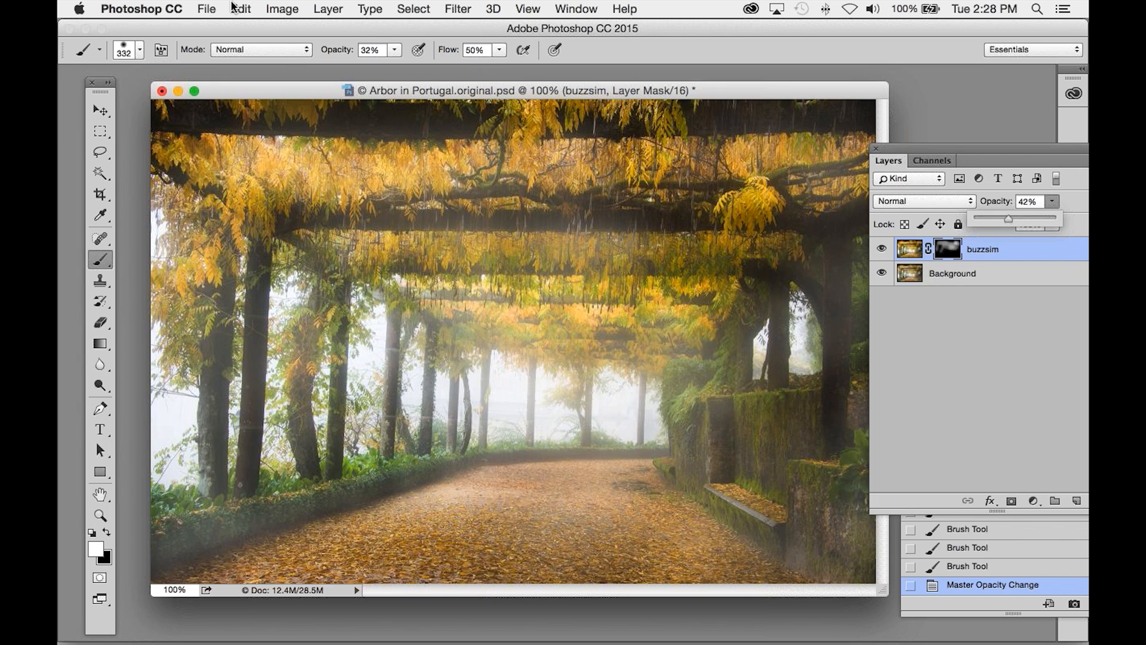
- Close Arbor in Portugal.original.psd without saving the changes
{"action": "left_click", "coordinate": [162, 92]}
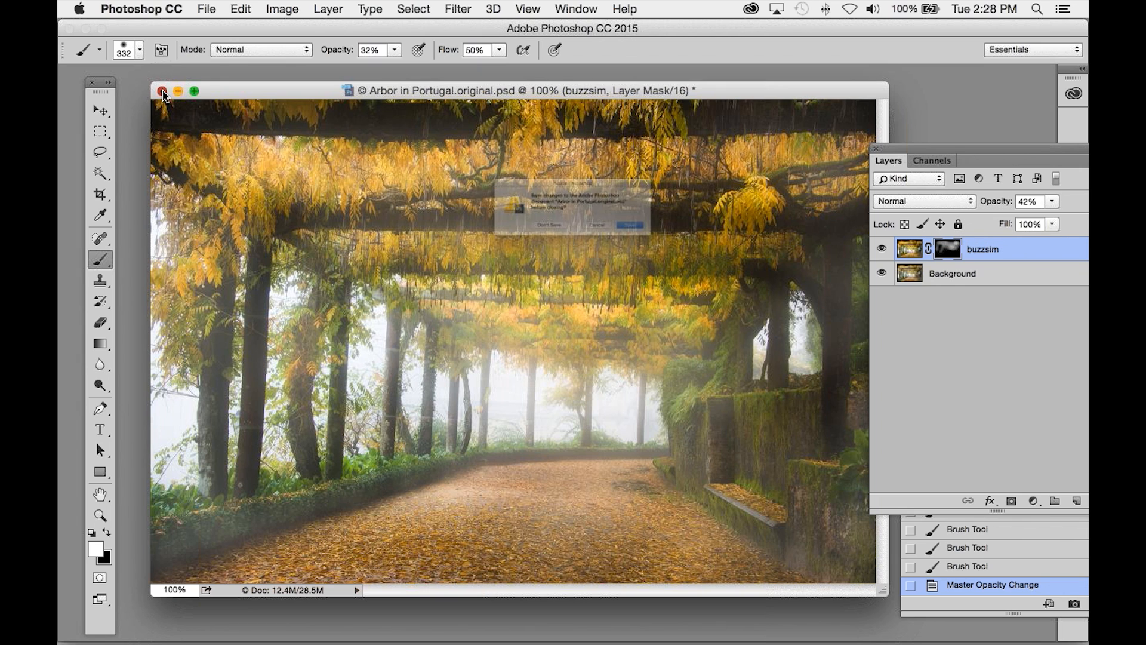
{"action": "left_click", "coordinate": [531, 248]}
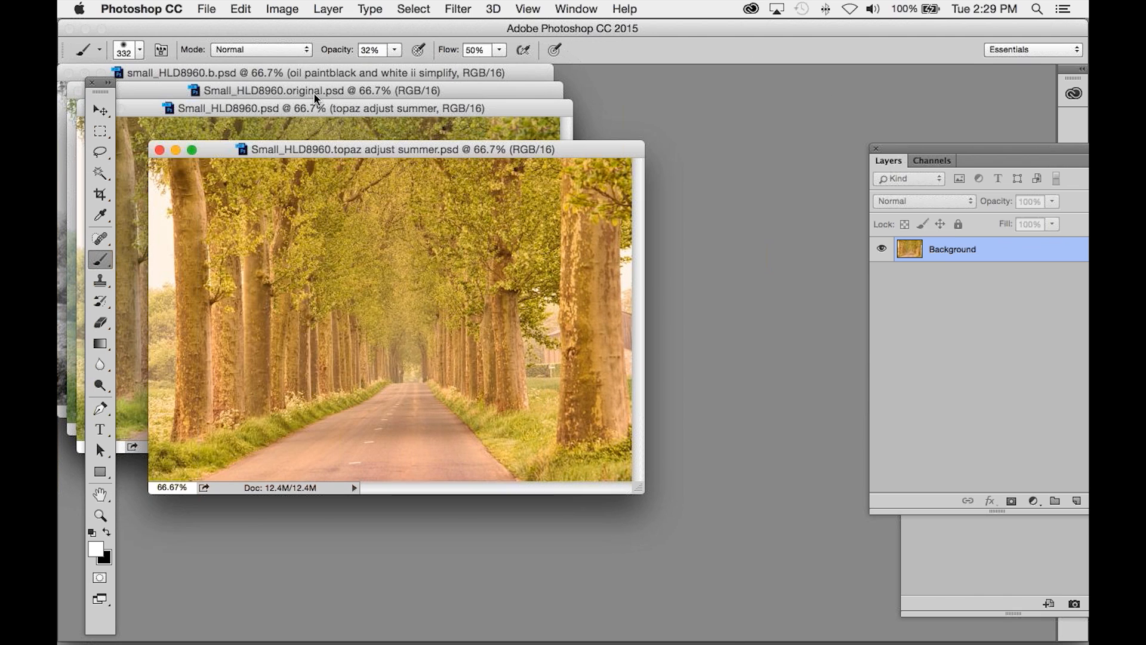
- Spread out the overlapping Small_HLD8960 windows, moving Small_HLD8960.psd and the original version apart from the black-and-white one
{"action": "left_click_drag", "start_coordinate": [316, 106], "coordinate": [443, 369]}
{"action": "left_click_drag", "start_coordinate": [361, 88], "coordinate": [613, 144]}
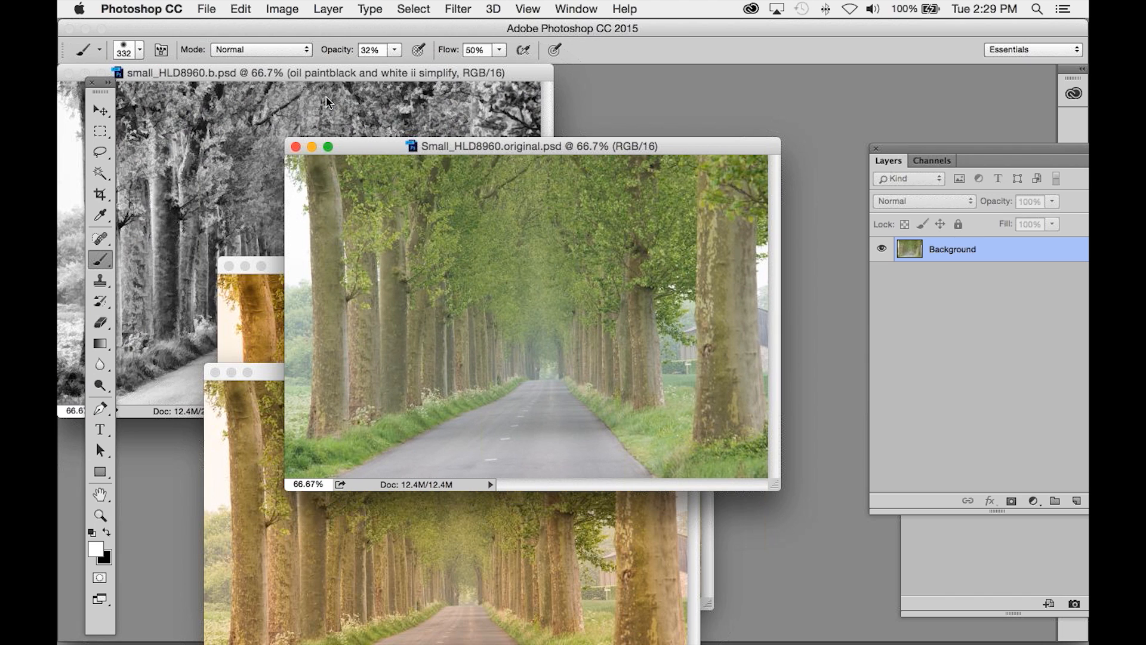
{"action": "left_click_drag", "start_coordinate": [476, 149], "coordinate": [665, 146]}
- Bring the topaz adjust summer version forward, move it beside the original, and show the blended Small_HLD8960.psd for comparison
{"action": "left_click", "coordinate": [293, 268]}
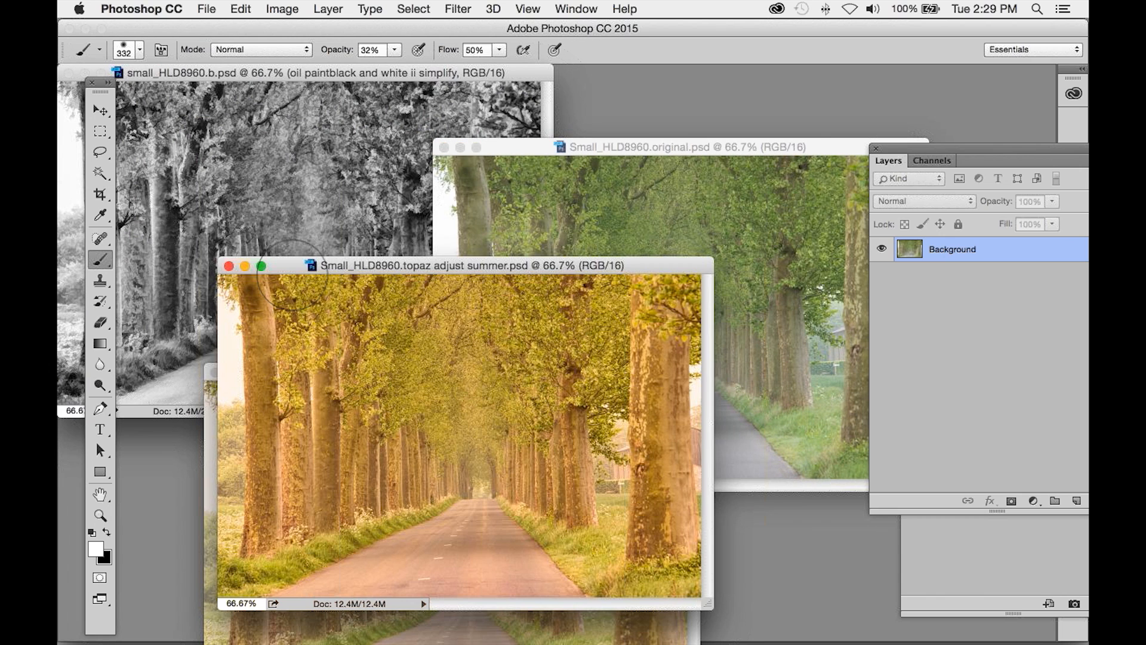
{"action": "mouse_move", "coordinate": [292, 276]}
{"action": "left_mouse_down"}
{"action": "mouse_move", "coordinate": [283, 257]}
{"action": "mouse_move", "coordinate": [284, 266]}
{"action": "left_mouse_up"}
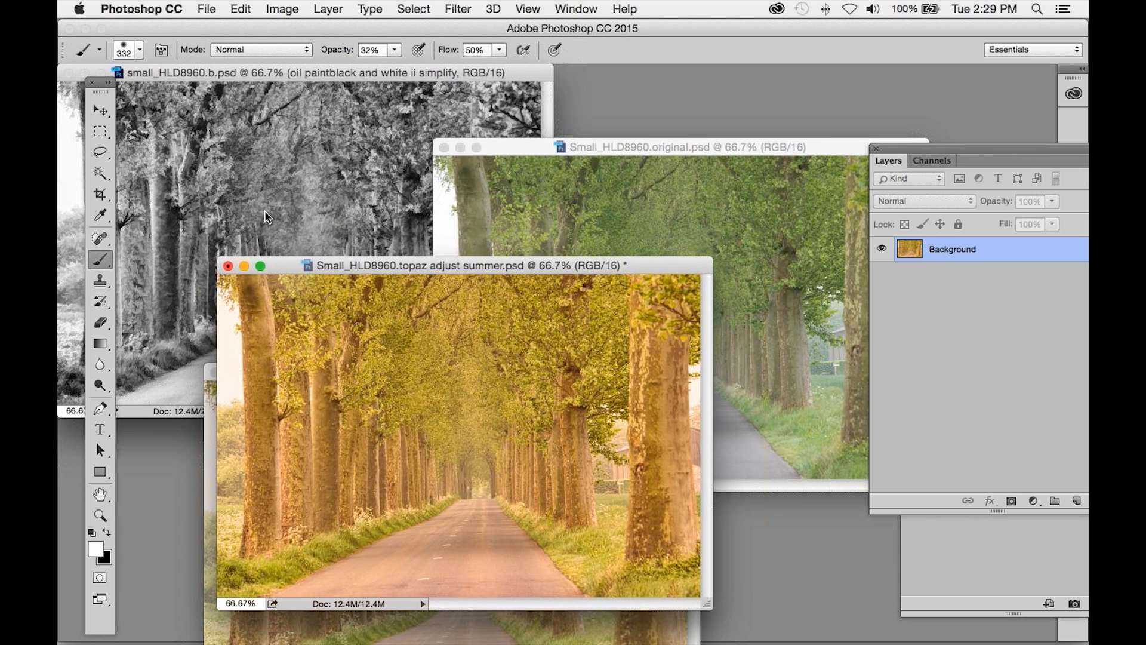
{"action": "left_click_drag", "start_coordinate": [410, 270], "coordinate": [366, 195]}
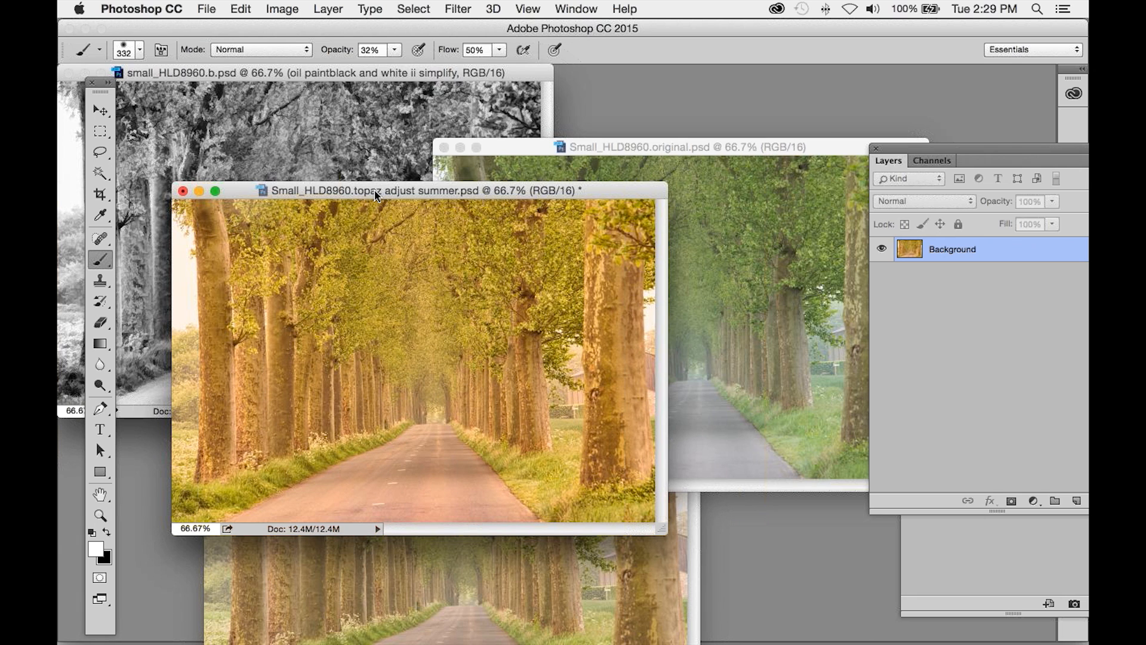
{"action": "left_click_drag", "start_coordinate": [375, 195], "coordinate": [378, 178]}
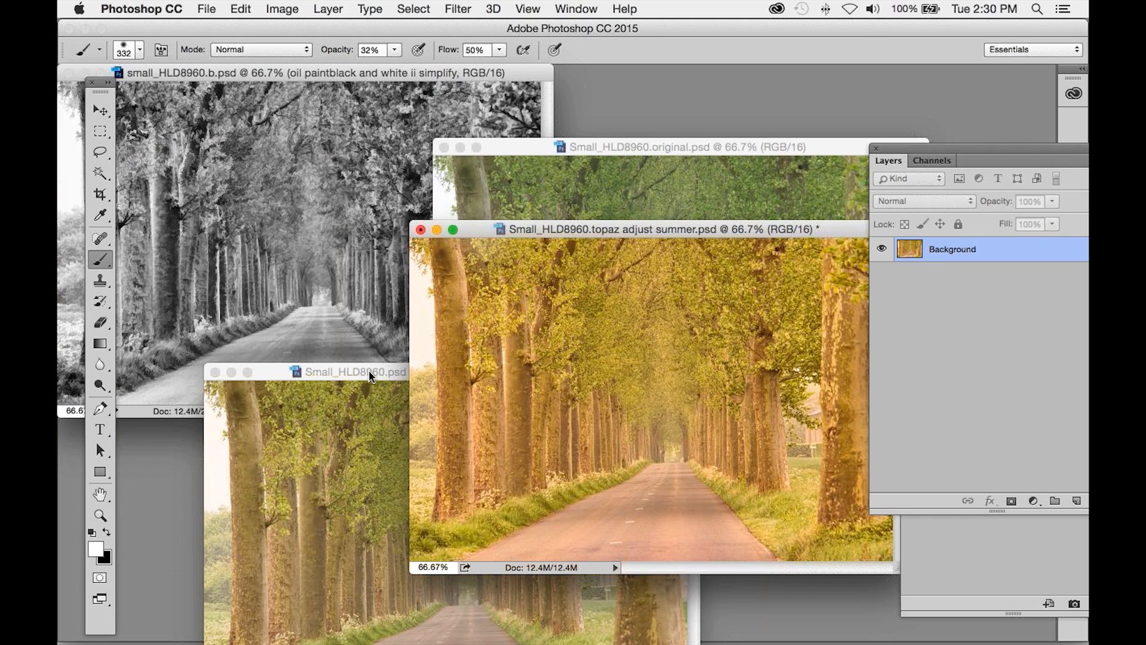
{"action": "left_click", "coordinate": [368, 371]}
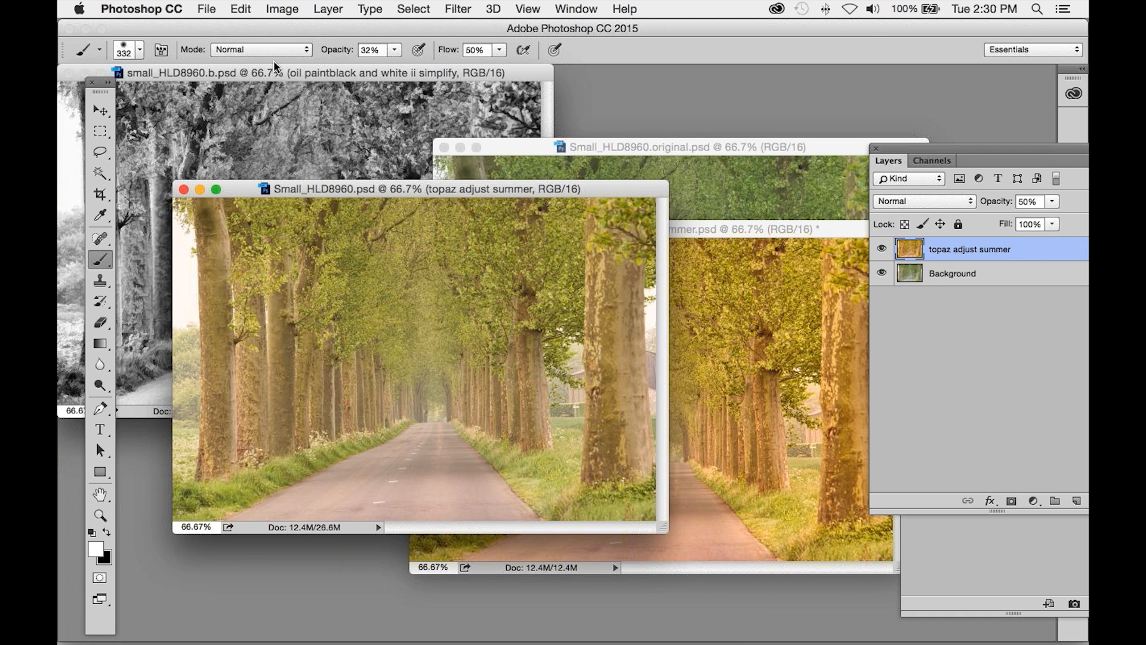
- Bring the black-and-white small_HLD8960.b.psd forward and move it toward the middle, in front of the blended version, for comparison
{"action": "left_click", "coordinate": [284, 74]}
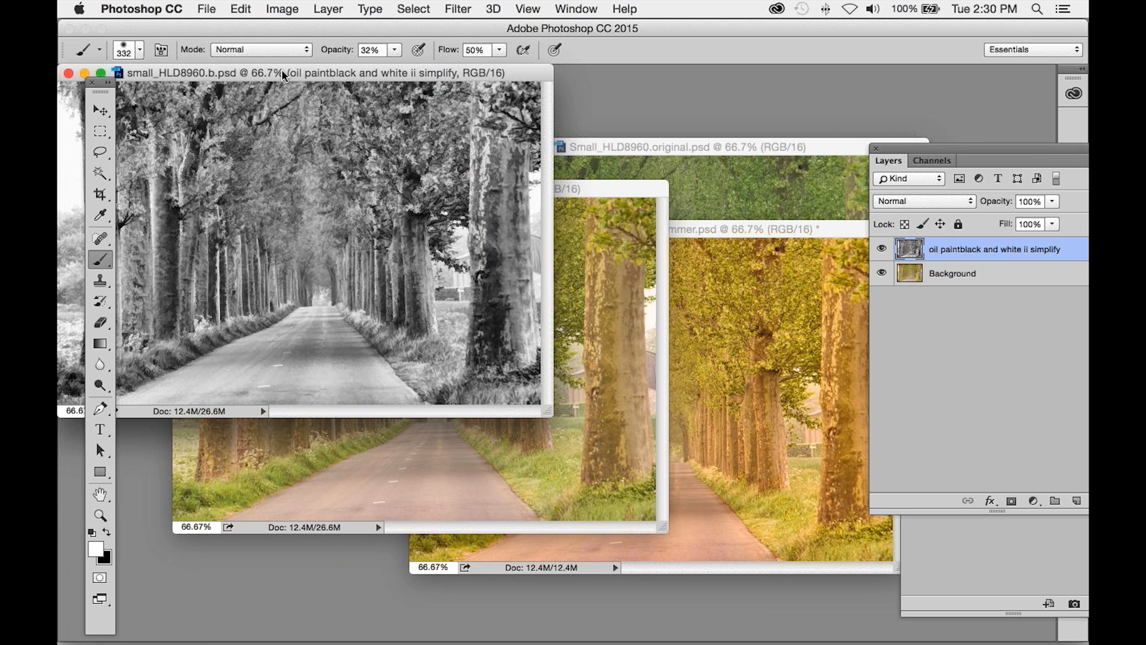
{"action": "left_click_drag", "start_coordinate": [282, 72], "coordinate": [450, 277]}
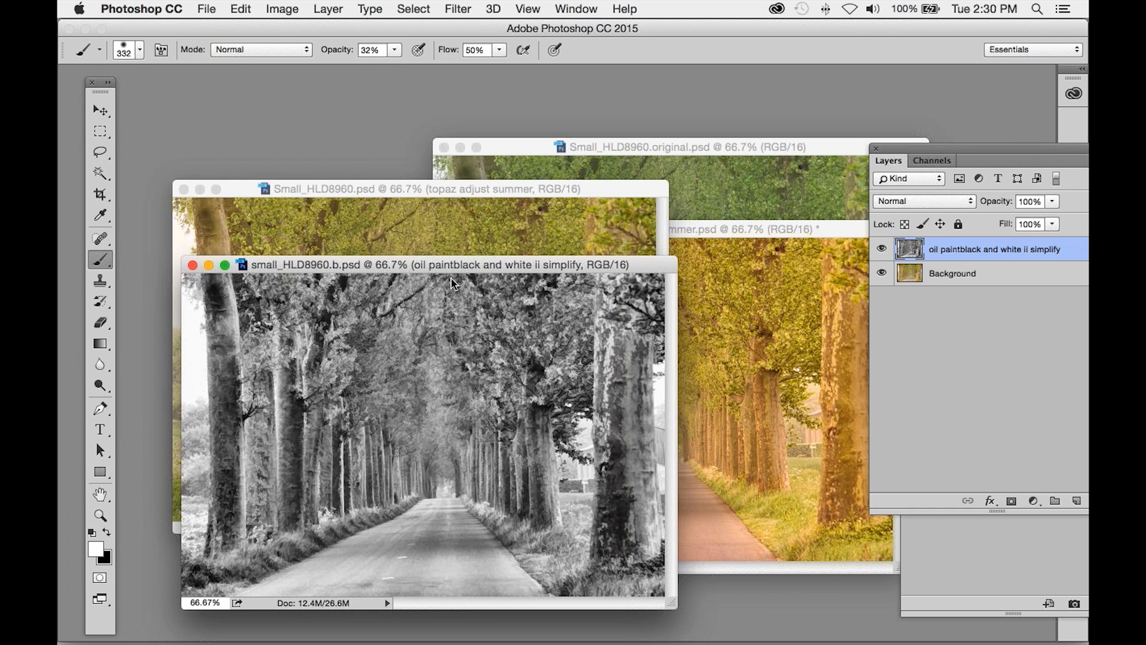
{"action": "left_click_drag", "start_coordinate": [450, 278], "coordinate": [433, 242]}
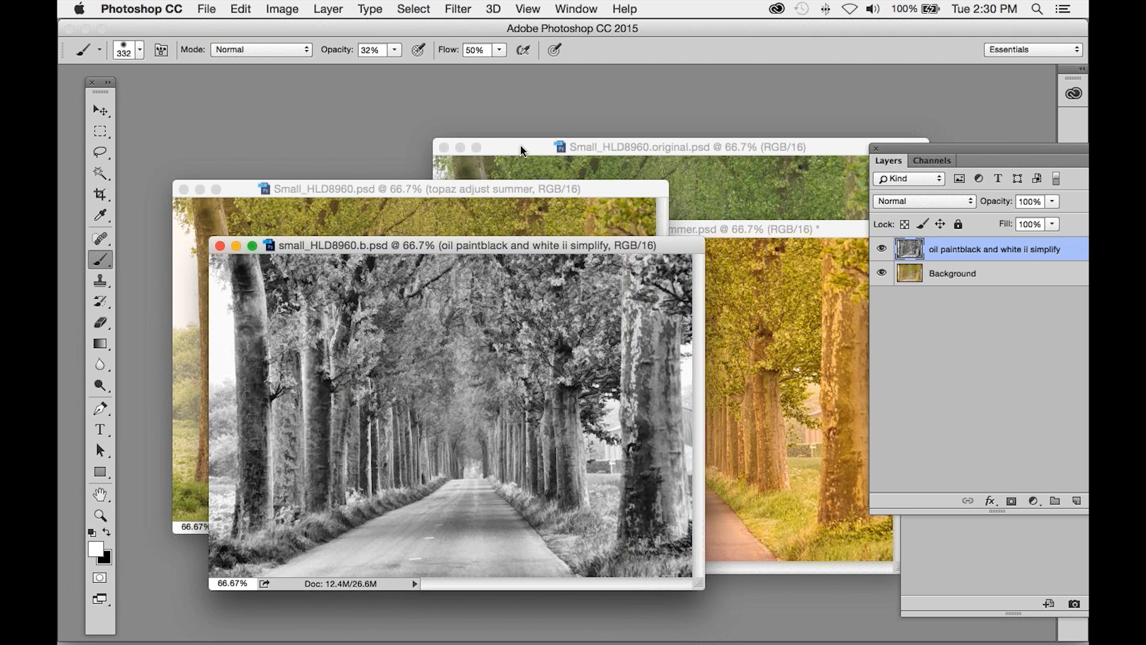
- Bring Small_HLD8960.original.psd forward, keep it as the only open image, and enlarge it to 100%
{"action": "left_click_drag", "start_coordinate": [520, 145], "coordinate": [346, 113]}
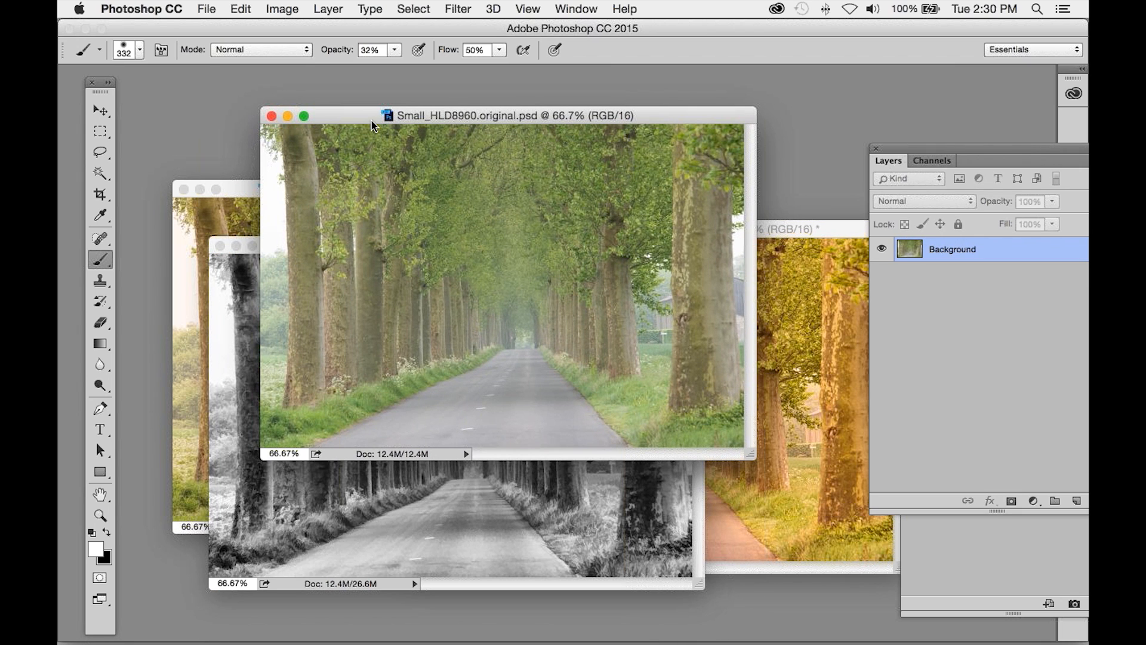
{"action": "left_click_drag", "start_coordinate": [369, 113], "coordinate": [332, 106]}
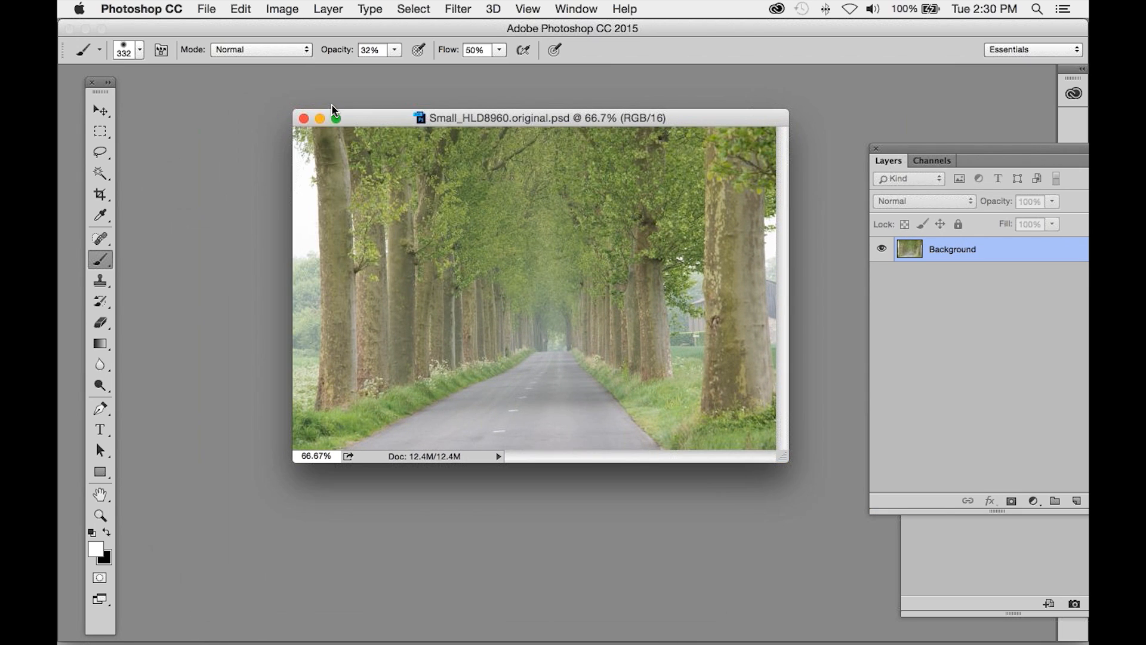
{"action": "key", "text": "super+0"}
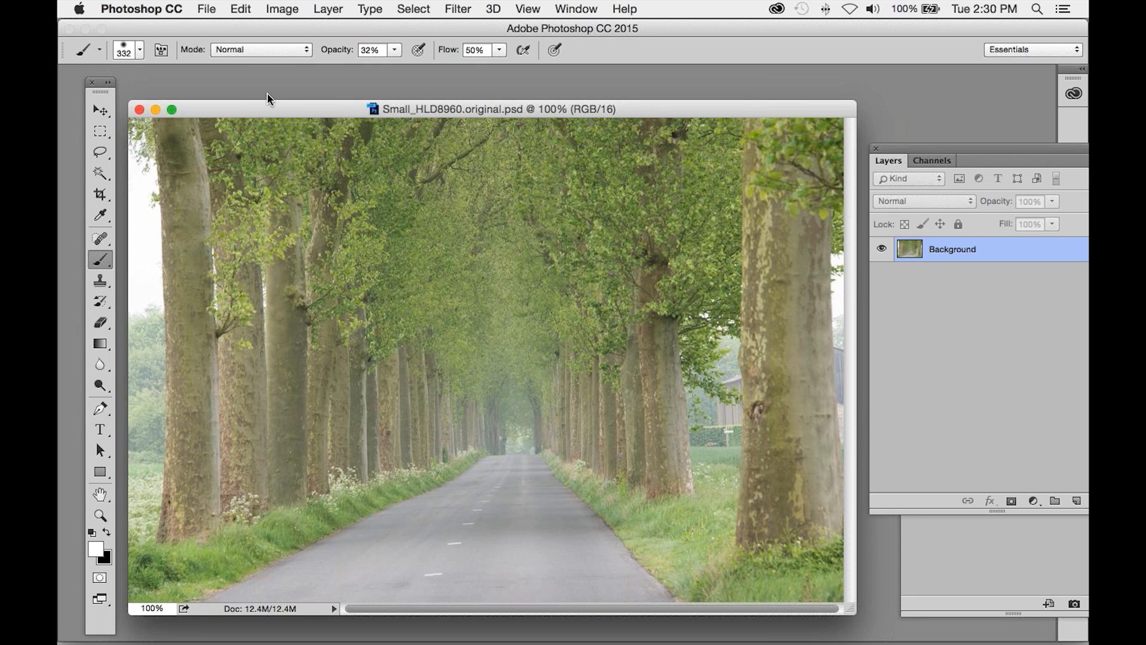
{"action": "left_click_drag", "start_coordinate": [268, 93], "coordinate": [272, 88]}
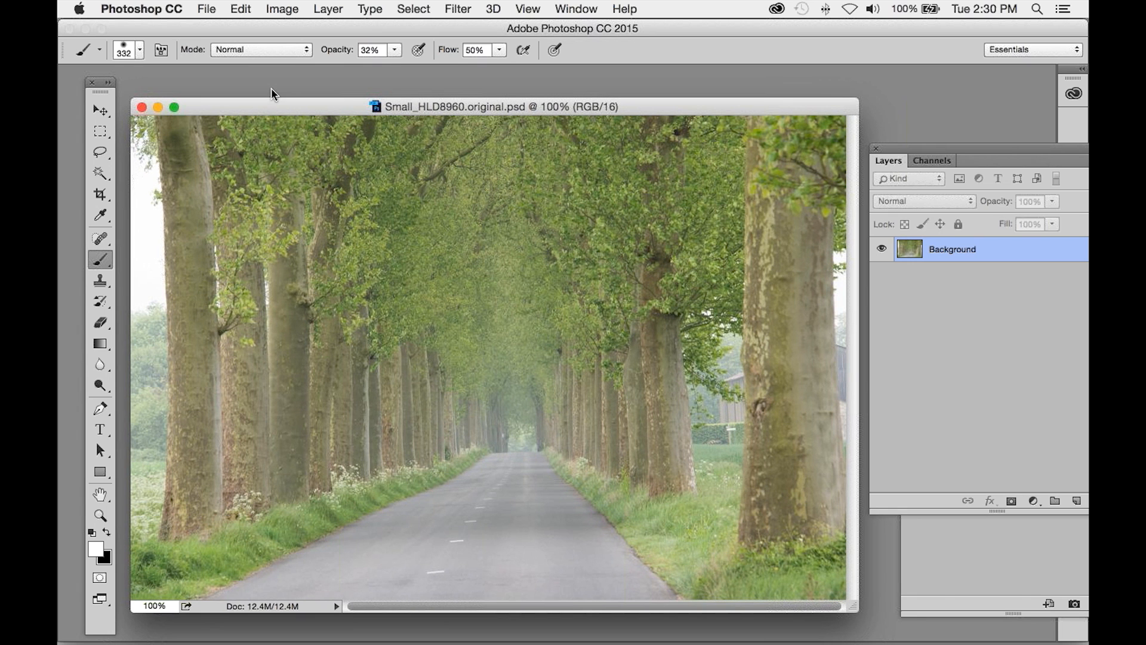
- Duplicate the Background layer of Small_HLD8960.original.psd under the default name Background copy
{"action": "left_click", "coordinate": [328, 9]}
{"action": "left_click", "coordinate": [372, 58]}
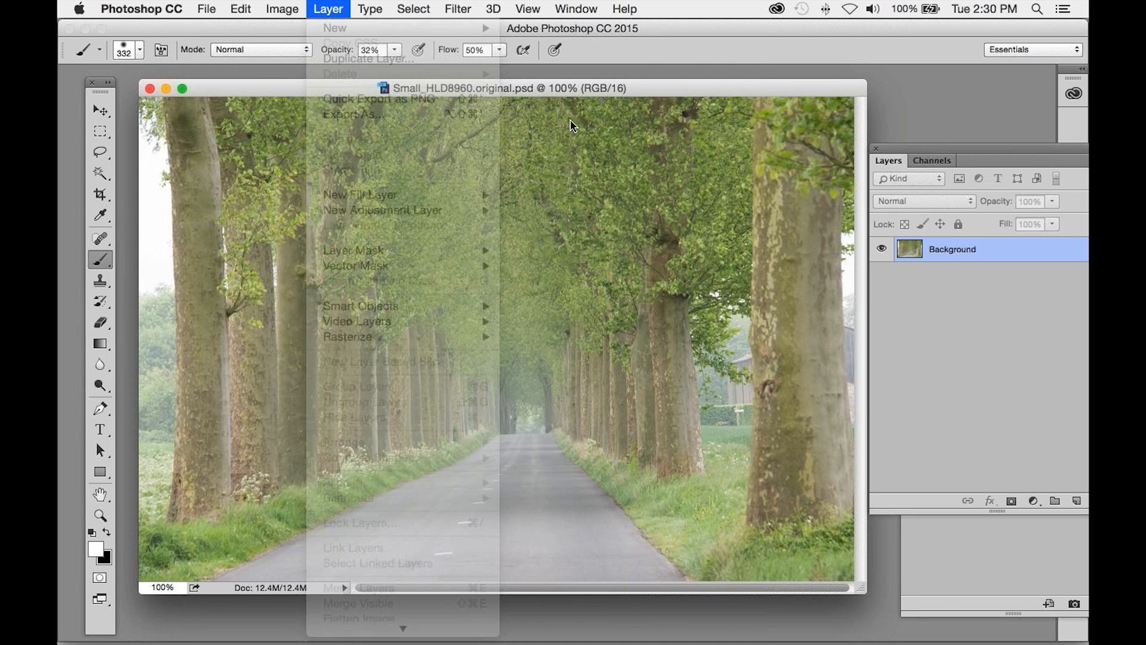
{"action": "left_click", "coordinate": [722, 262]}
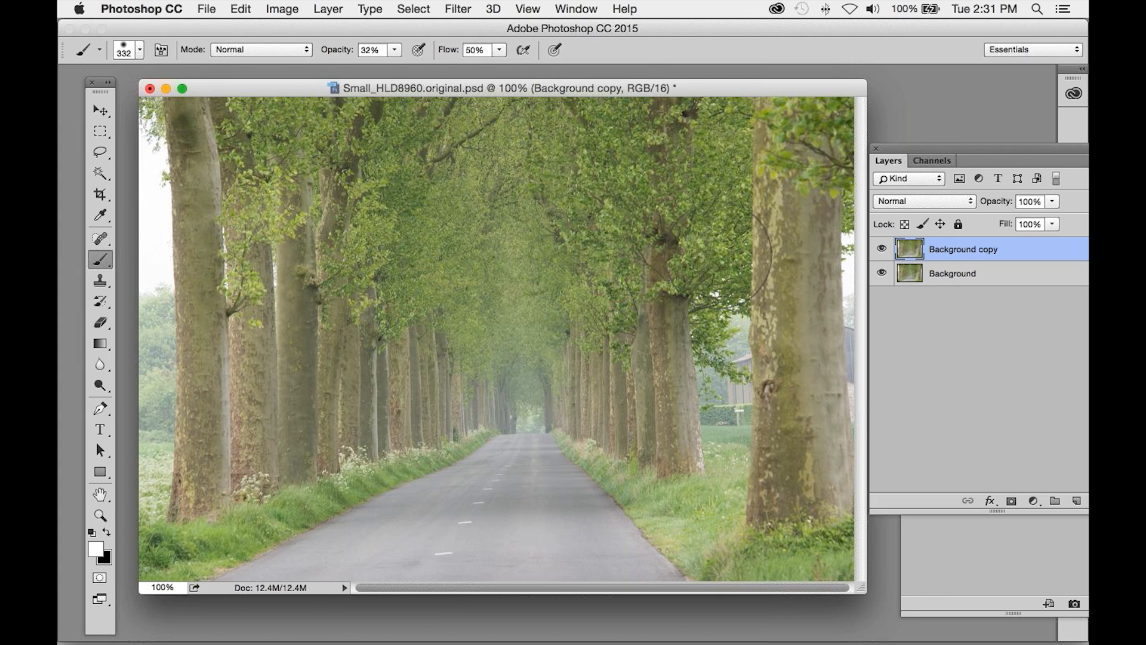
- Apply the Summer preset from the Vibrant Collection of Topaz Adjust 5 to the Background copy layer
{"action": "left_click", "coordinate": [458, 9]}
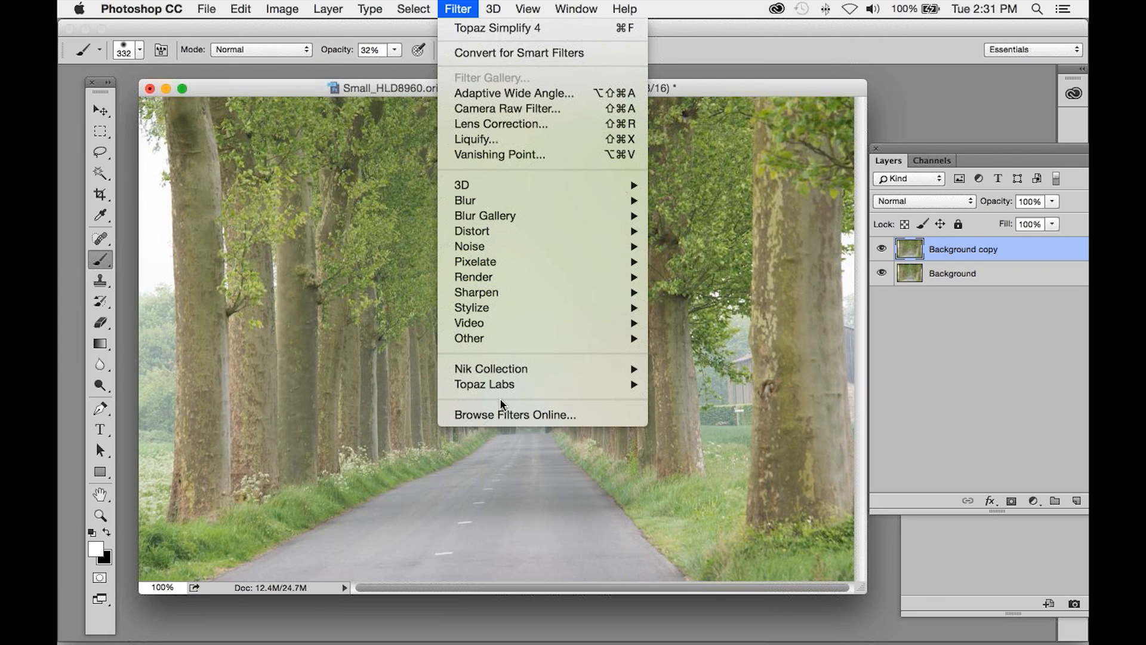
{"action": "mouse_move", "coordinate": [506, 387]}
{"action": "left_click", "coordinate": [682, 385]}
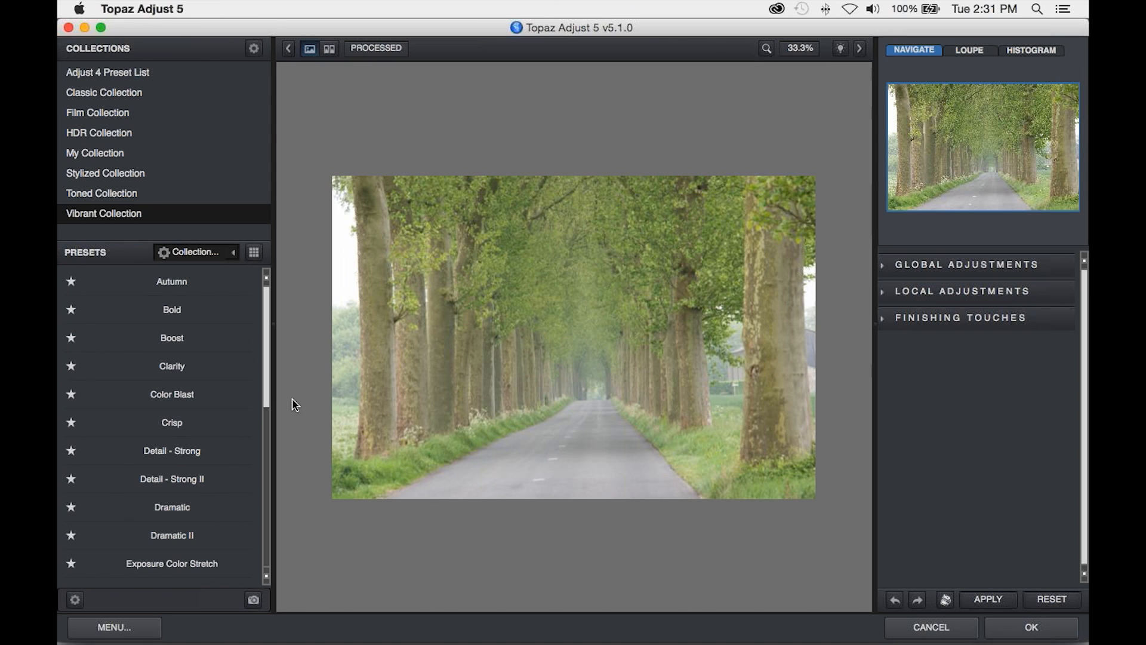
{"action": "left_click", "coordinate": [268, 454]}
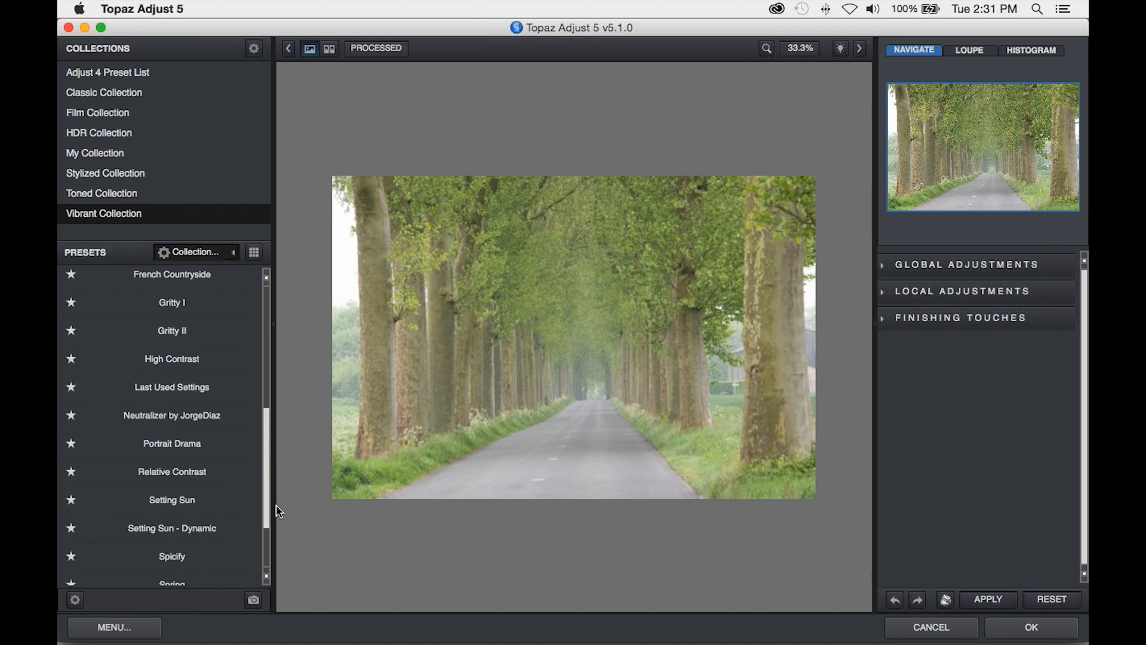
{"action": "scroll", "coordinate": [197, 525], "scroll_direction": "down", "scroll_amount": 3}
{"action": "left_click", "coordinate": [199, 535]}
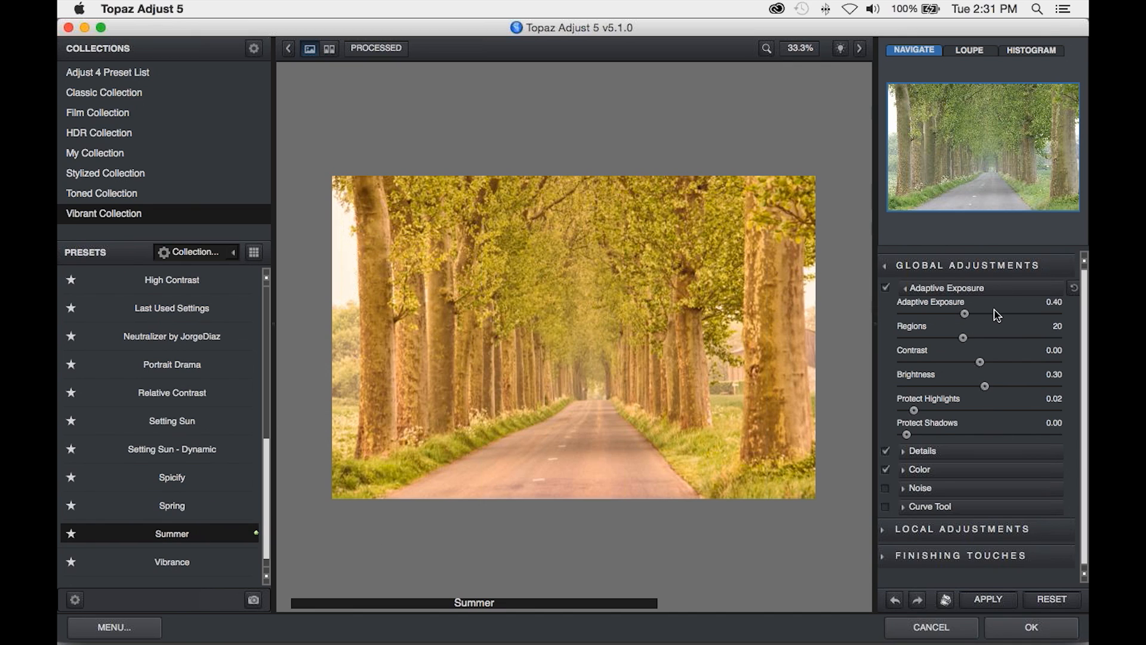
{"action": "left_click", "coordinate": [1036, 636]}
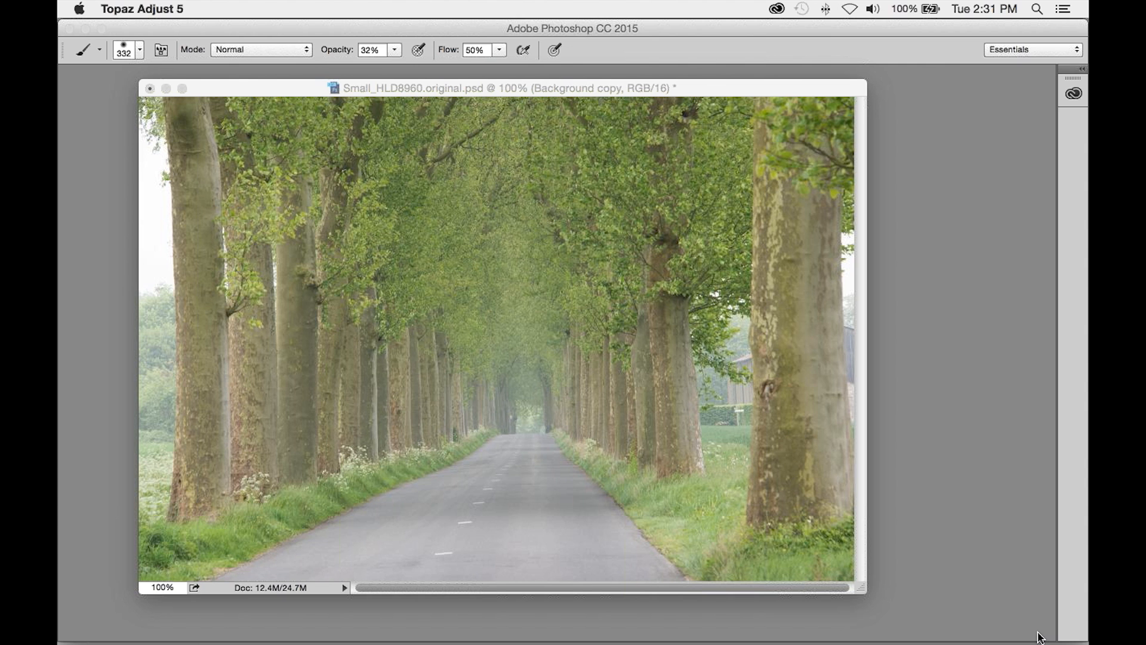
- Rename the filtered layer summer and lower its opacity to blend the effect with the original photo beneath
{"action": "double_click", "coordinate": [949, 249]}
{"action": "type", "text": "summ"}
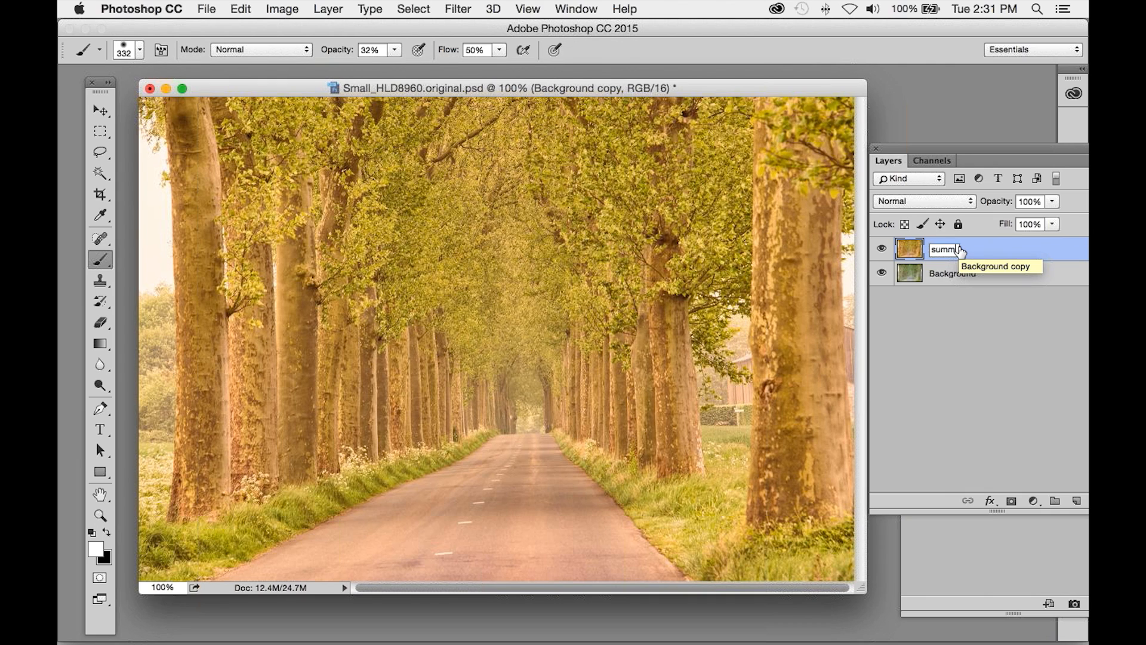
{"action": "type", "text": "er"}
{"action": "key", "text": "Return"}
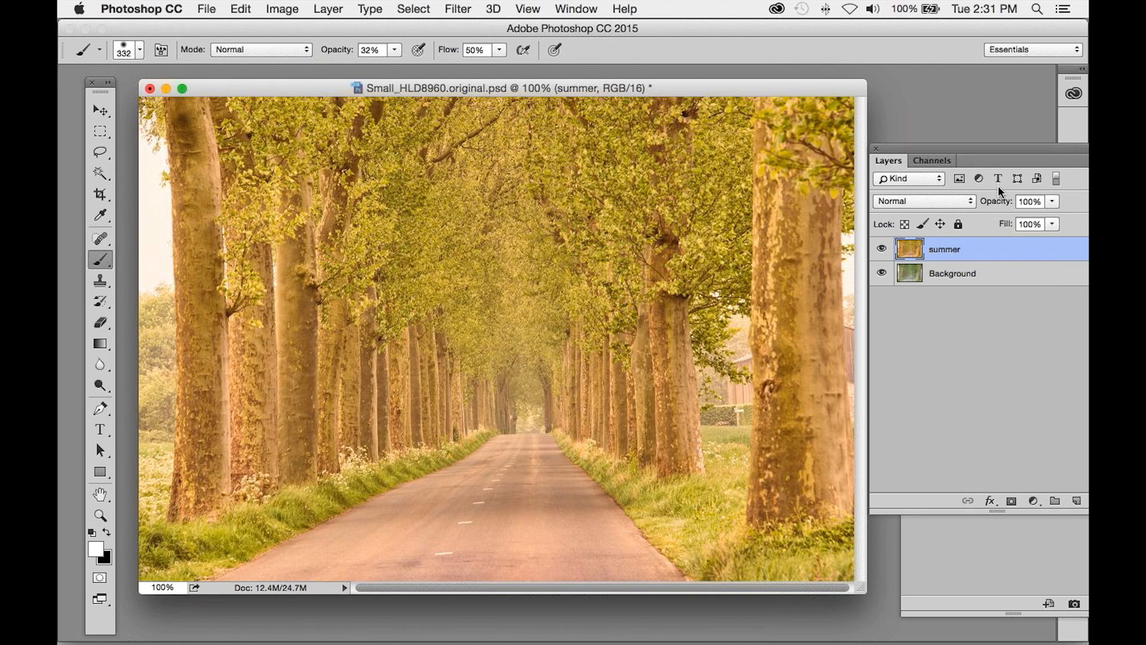
{"action": "left_click", "coordinate": [1051, 202]}
{"action": "left_click", "coordinate": [1013, 220]}
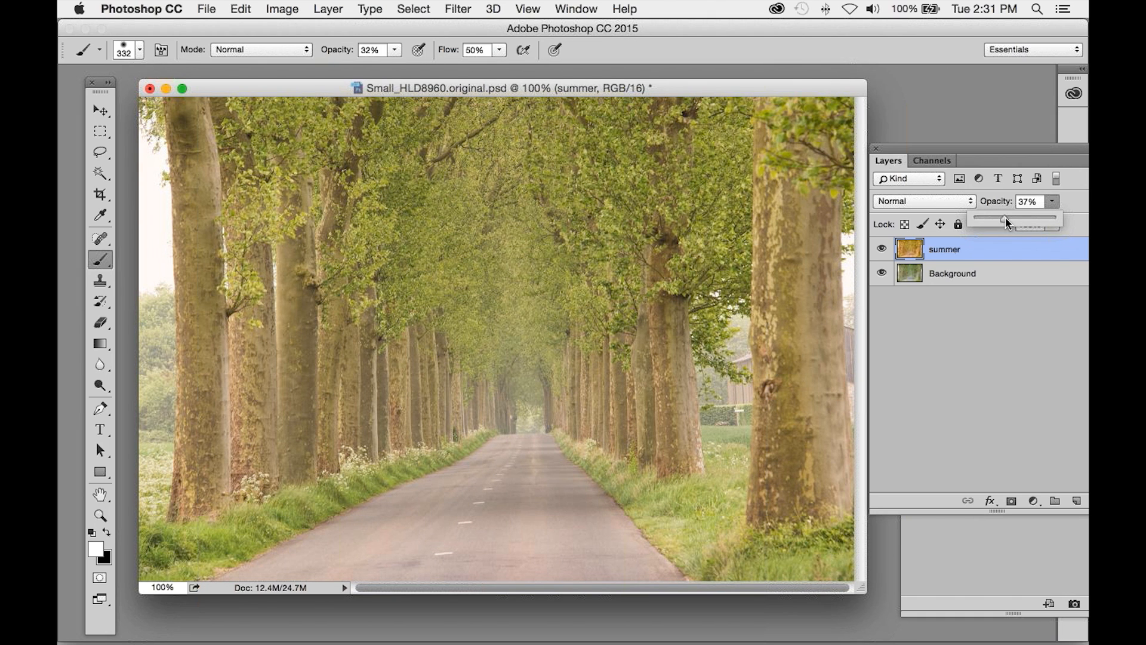
{"action": "left_click", "coordinate": [988, 329]}
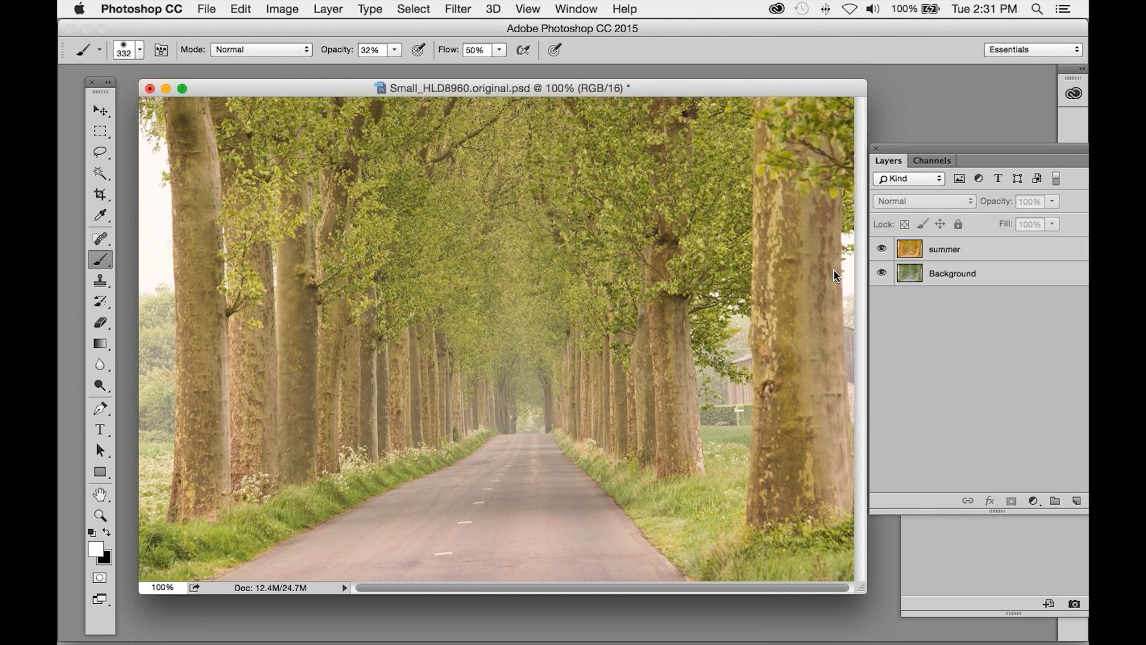
- Flatten the blended summer and Background layers into a single Background layer
{"action": "left_click", "coordinate": [326, 9]}
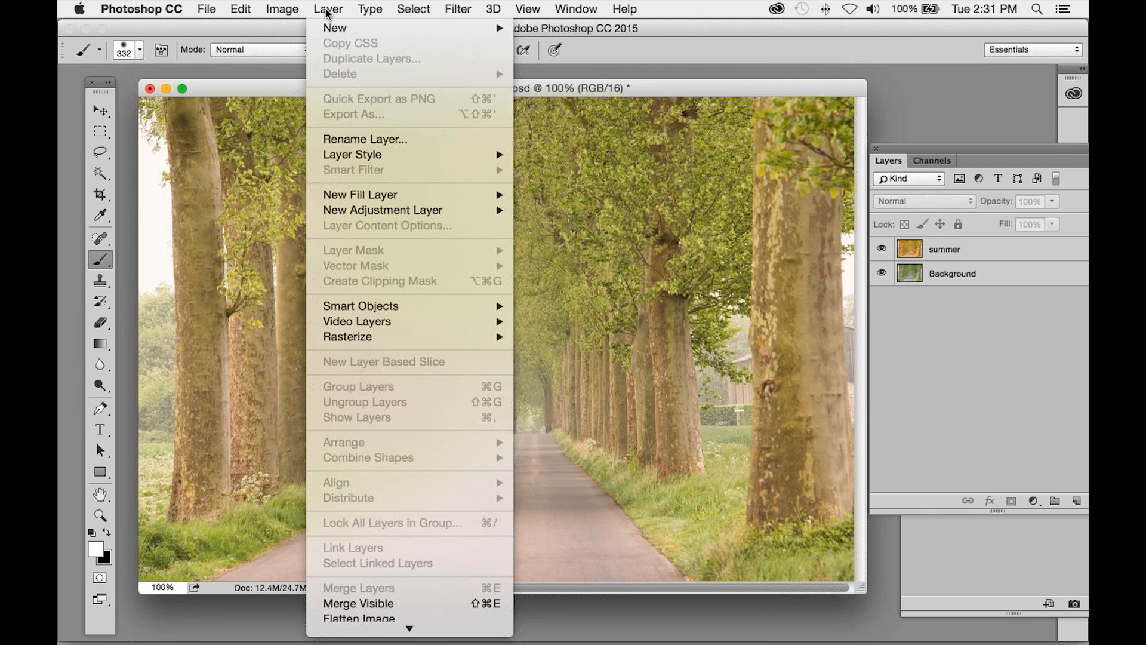
{"action": "mouse_move", "coordinate": [385, 636]}
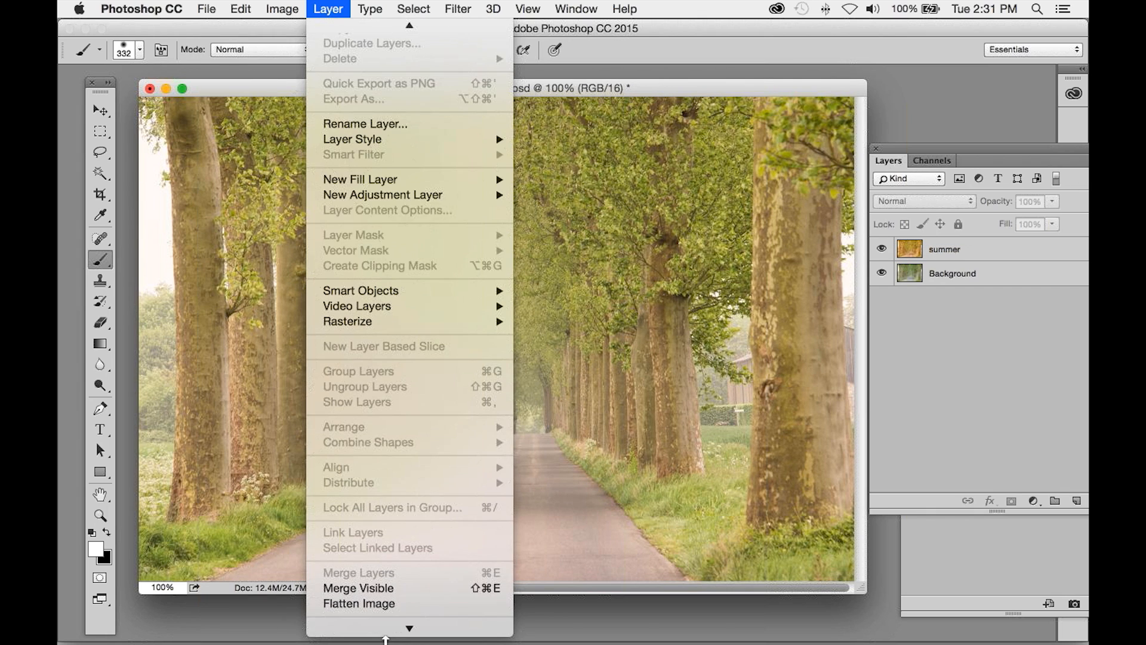
{"action": "left_click", "coordinate": [358, 604]}
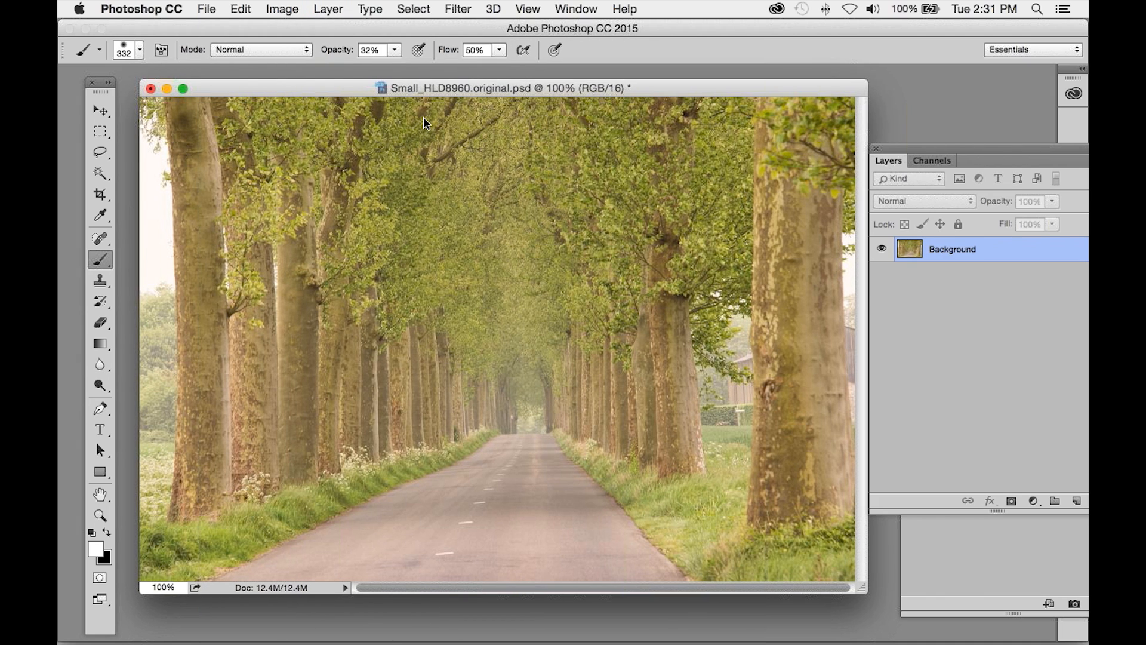
- Duplicate the flattened image as Small_HLD8960.original copy and consolidate all the document windows to tabs
{"action": "left_click", "coordinate": [282, 8]}
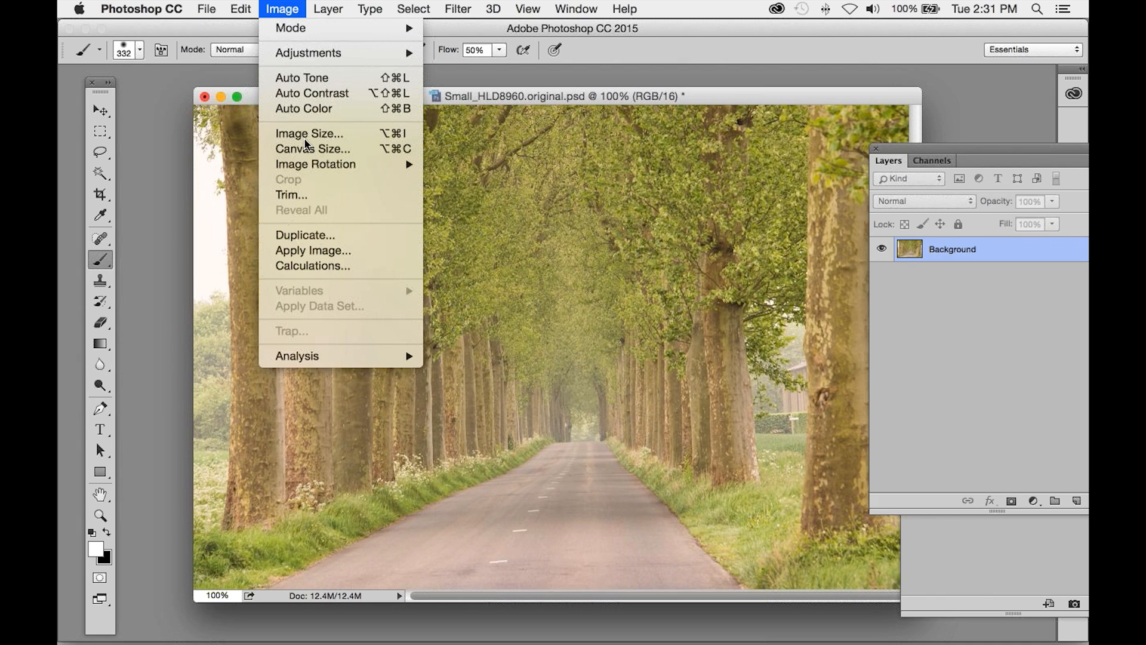
{"action": "left_click", "coordinate": [323, 239]}
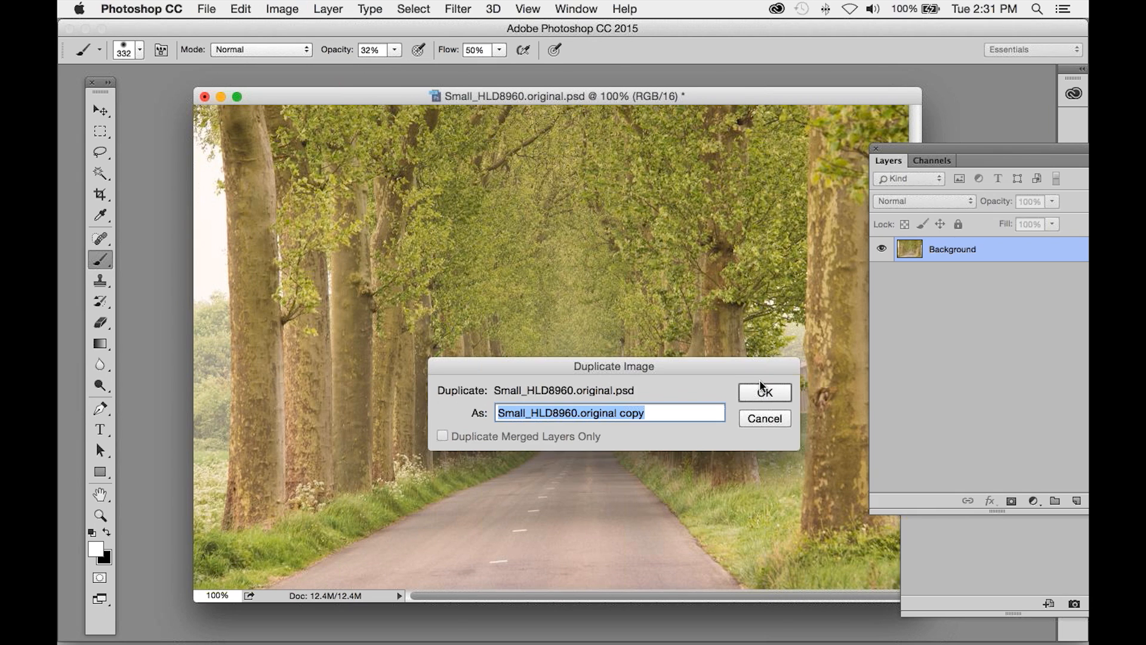
{"action": "left_click", "coordinate": [760, 386]}
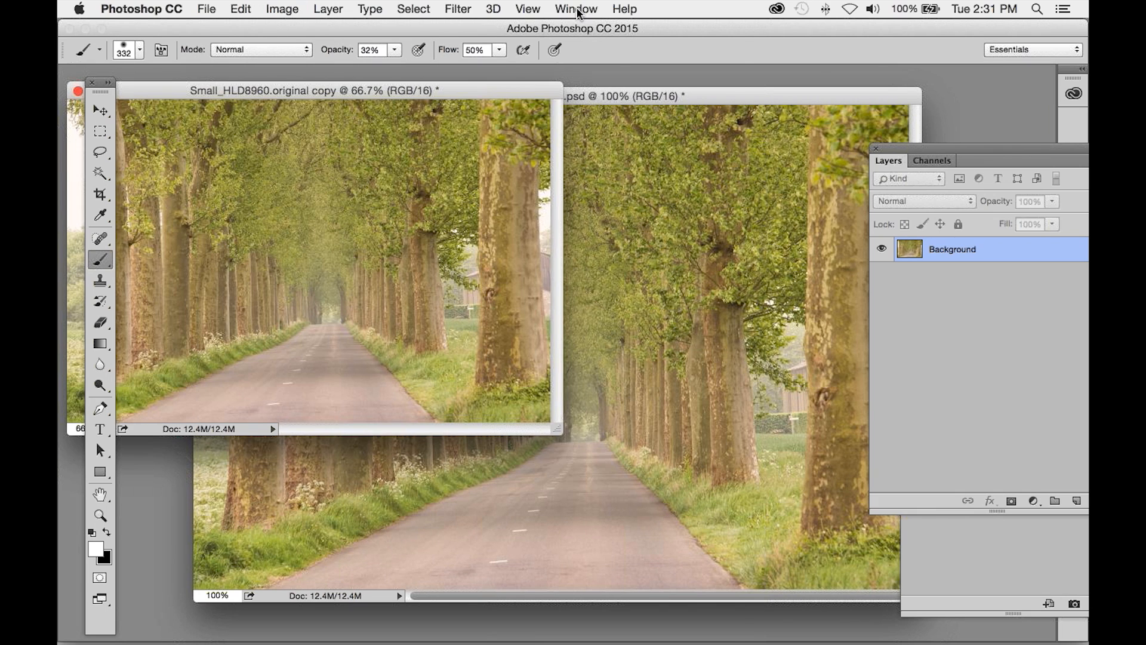
{"action": "left_click", "coordinate": [584, 9]}
{"action": "mouse_move", "coordinate": [656, 28]}
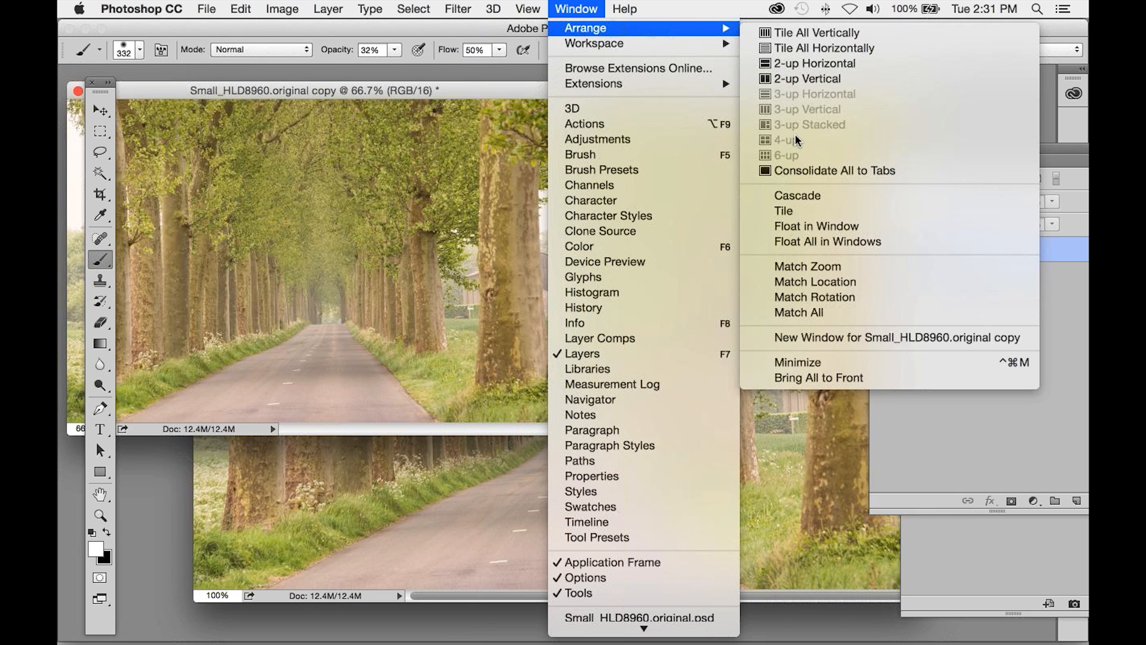
{"action": "left_click", "coordinate": [821, 172]}
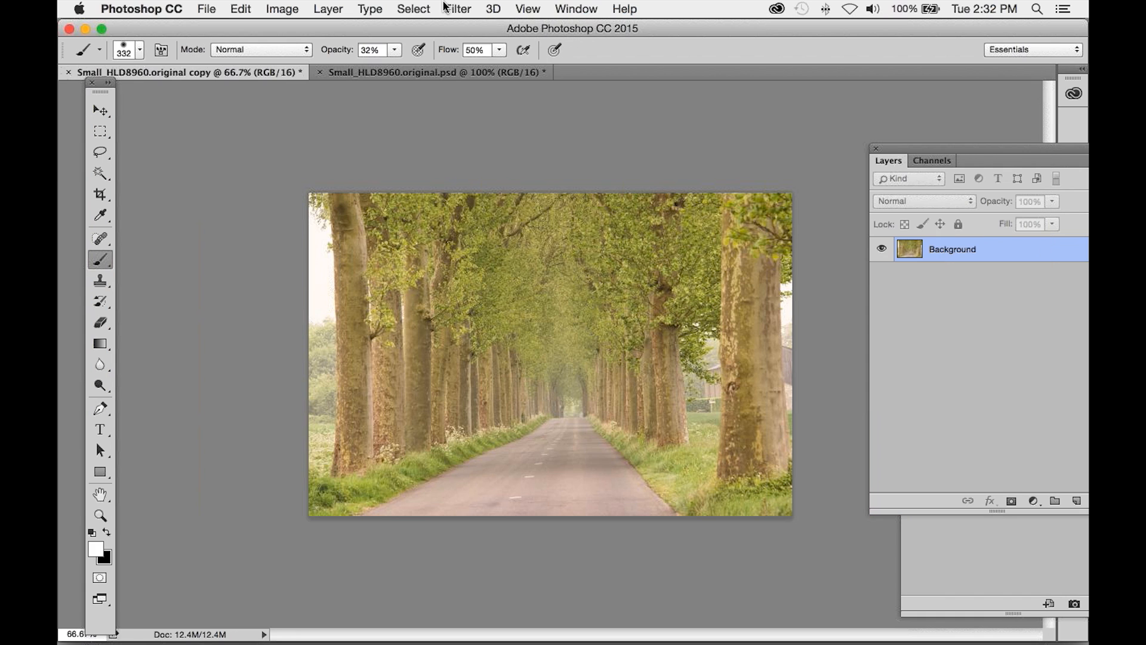
- Apply the Oil Painting Black White II preset from the Painting collection of Topaz Simplify 4 to the duplicated image
{"action": "left_click", "coordinate": [458, 9]}
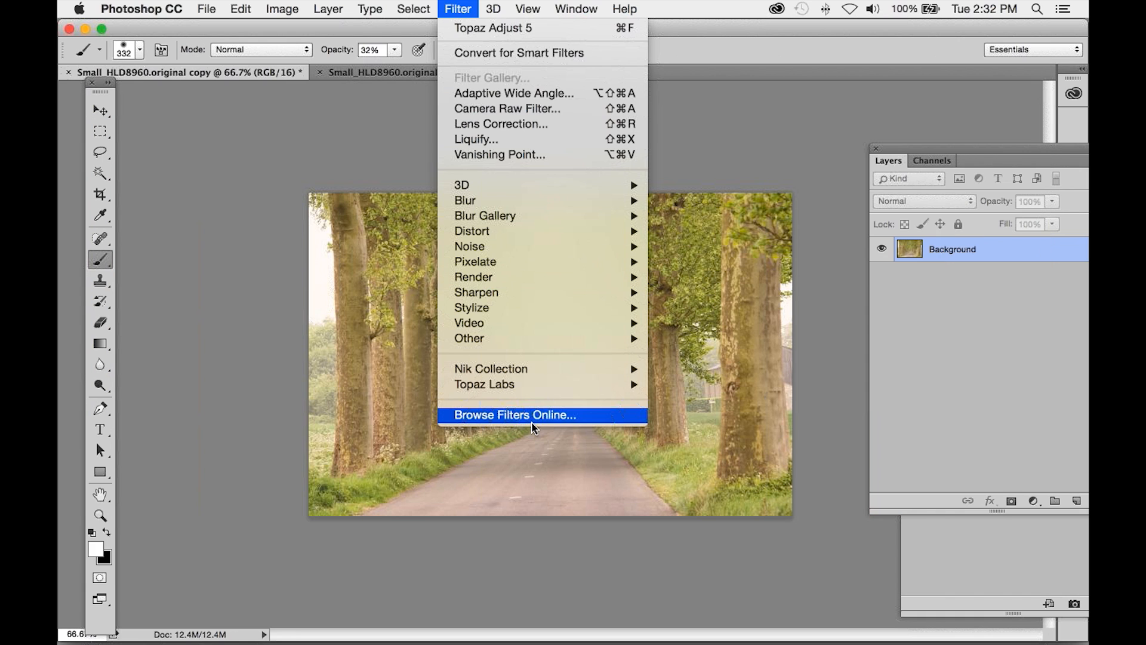
{"action": "mouse_move", "coordinate": [550, 384]}
{"action": "left_click", "coordinate": [715, 611]}
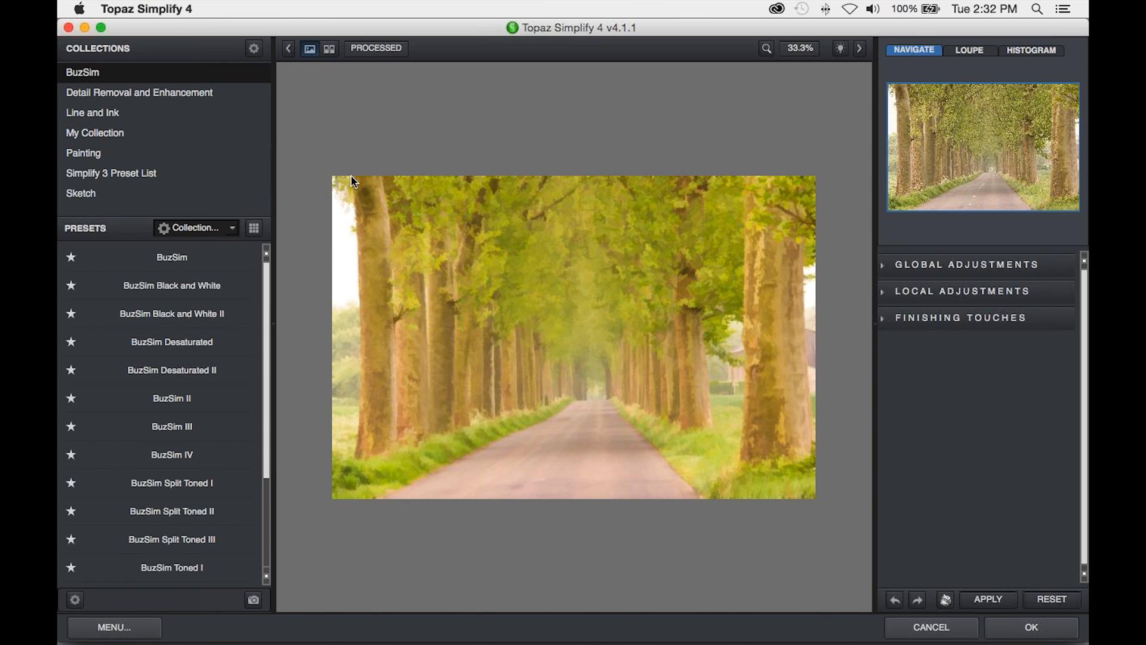
{"action": "left_click", "coordinate": [123, 157]}
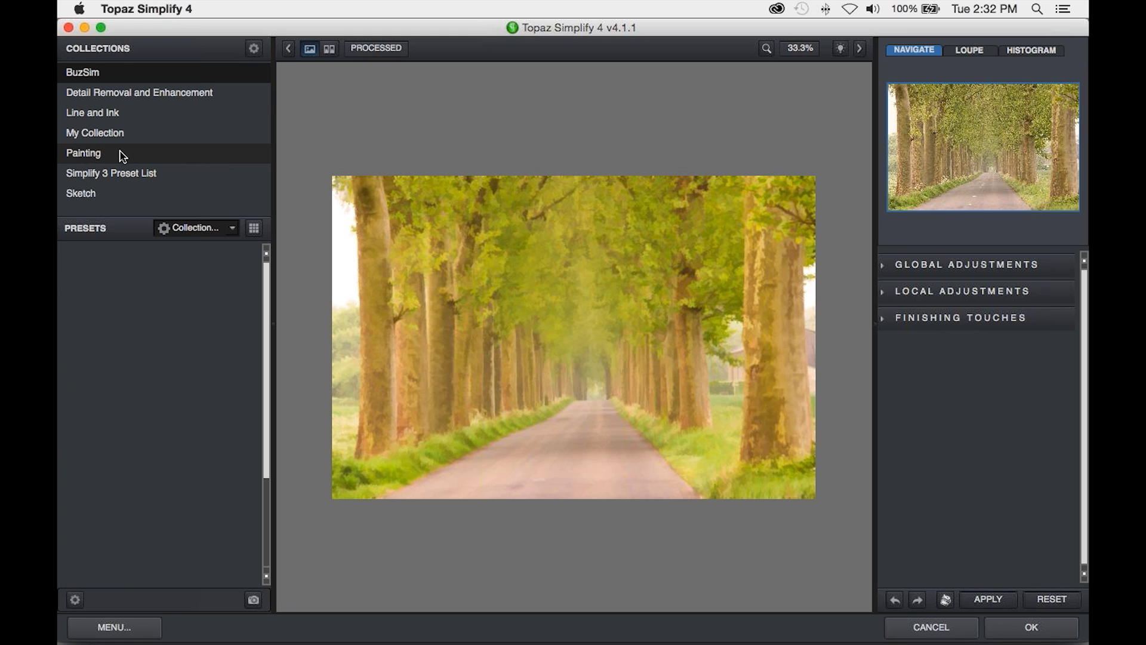
{"action": "left_click", "coordinate": [123, 156]}
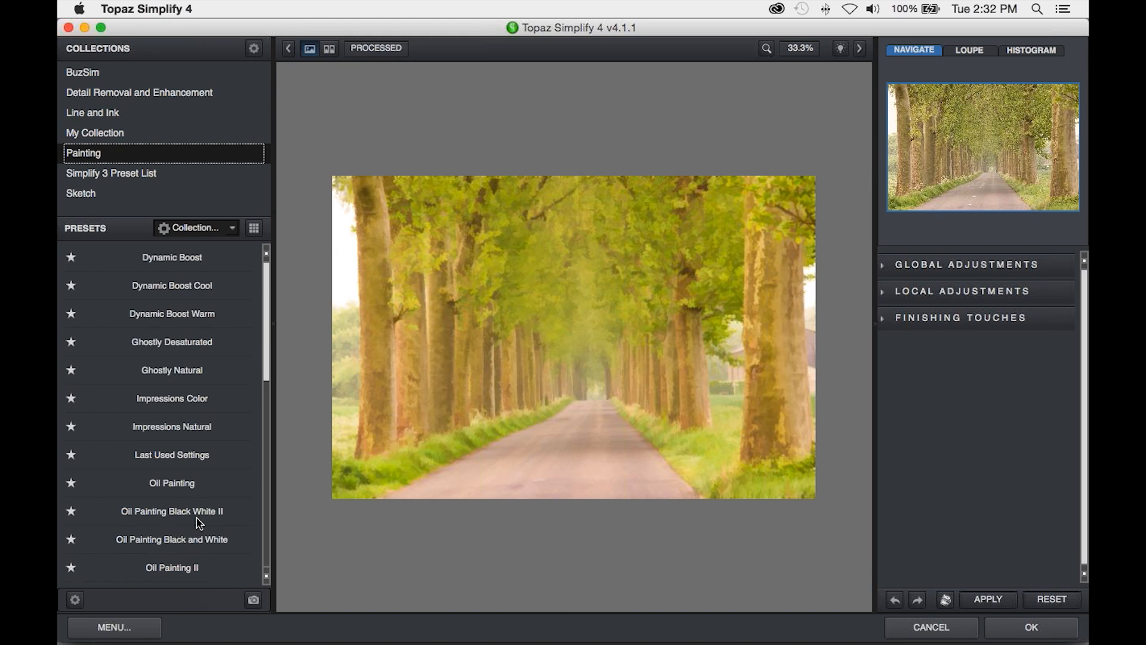
{"action": "mouse_move", "coordinate": [192, 514]}
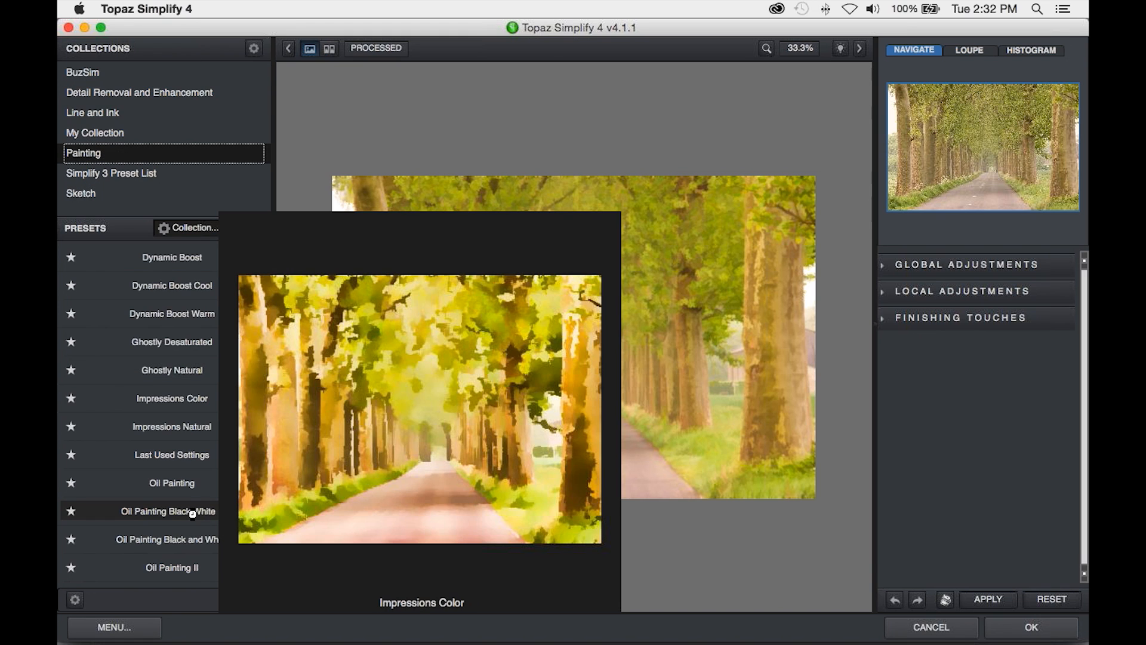
{"action": "left_click", "coordinate": [186, 516]}
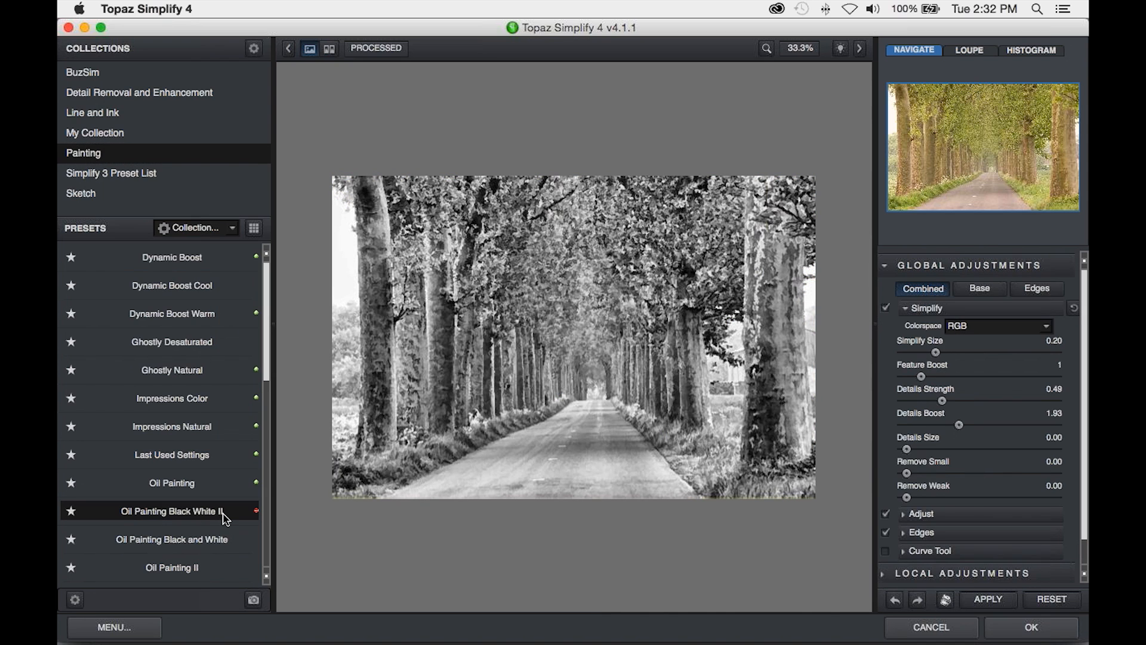
{"action": "left_click", "coordinate": [1048, 628]}
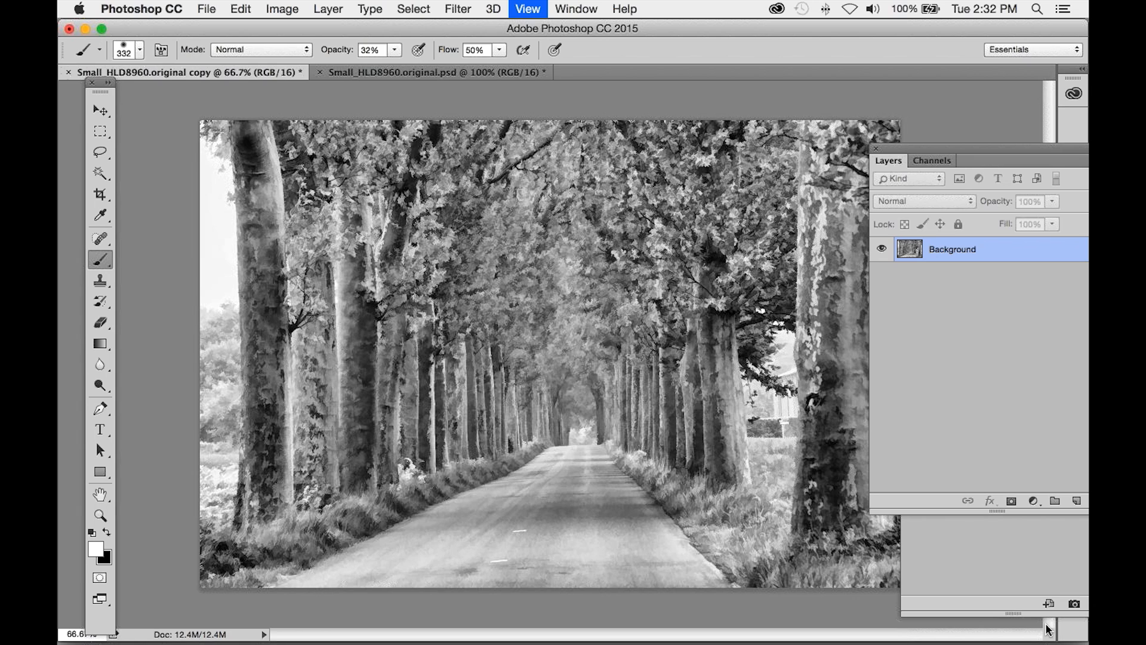
- Close the Small_HLD8960.original.psd and Small_HLD8960.original copy documents without saving changes
{"action": "key", "text": "super+1"}
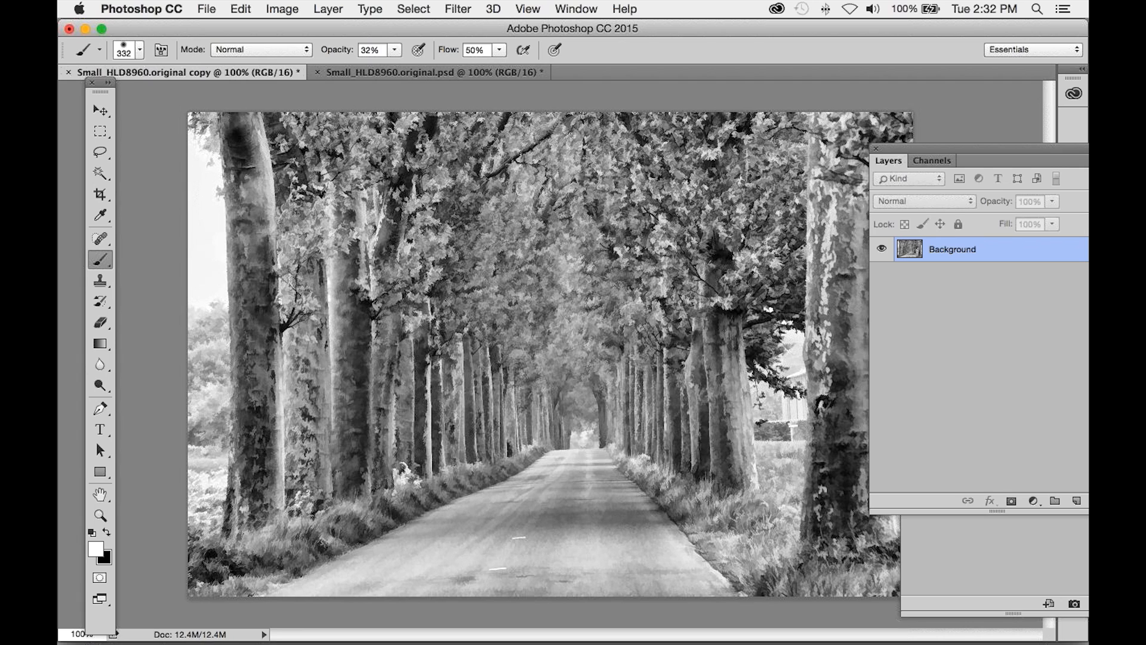
{"action": "left_click", "coordinate": [319, 74]}
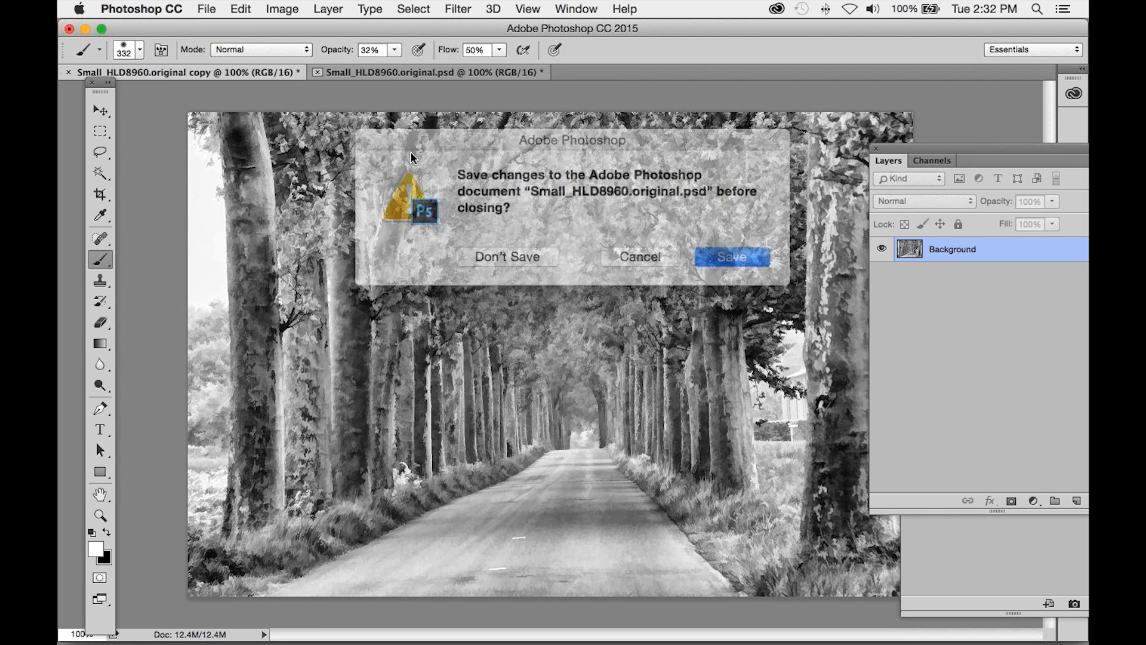
{"action": "key", "text": "super+d"}
{"action": "left_click", "coordinate": [68, 74]}
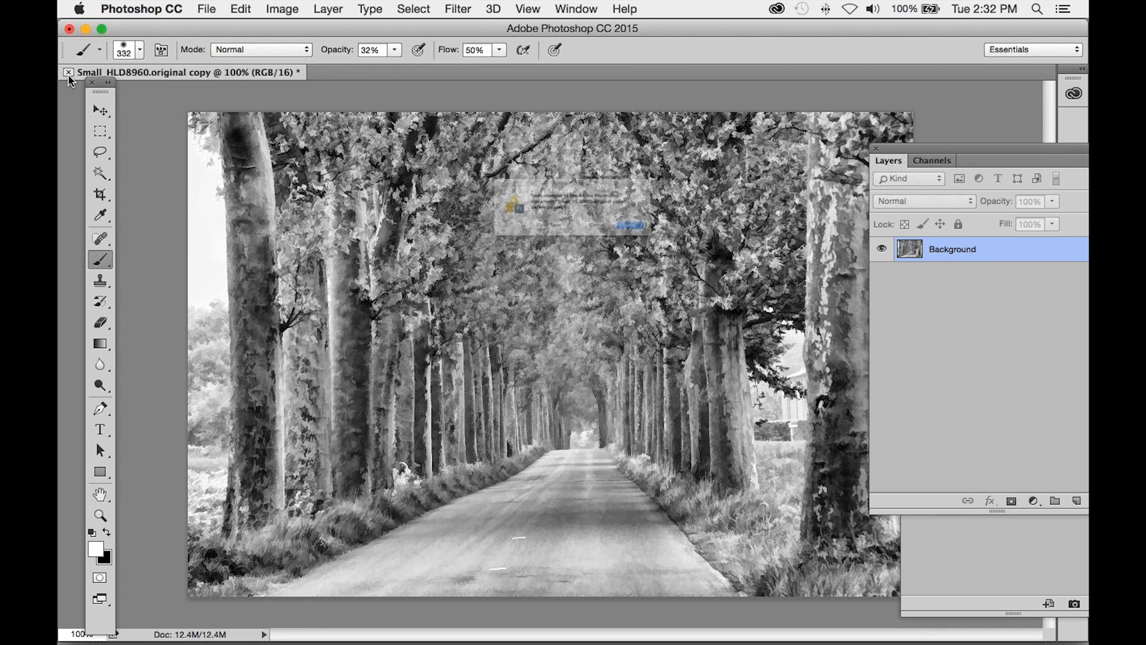
{"action": "left_click", "coordinate": [515, 250]}
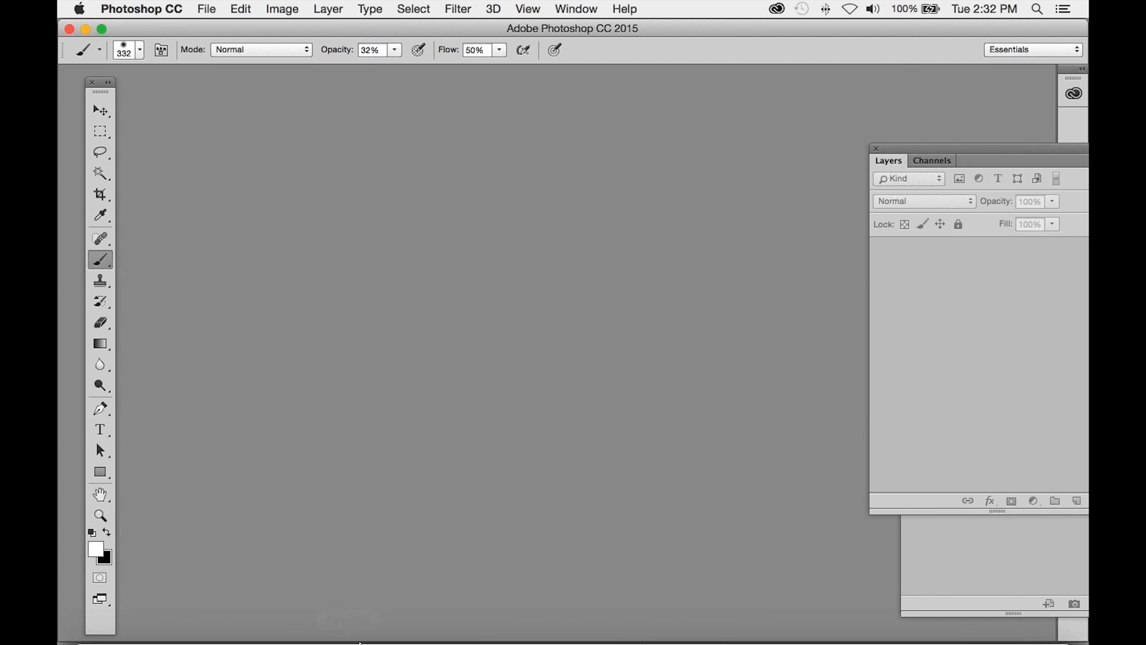
- Open the layered pass.b.psd example and hide all its layers above Background to compare the effects with the base photo
{"action": "mouse_move", "coordinate": [373, 627]}
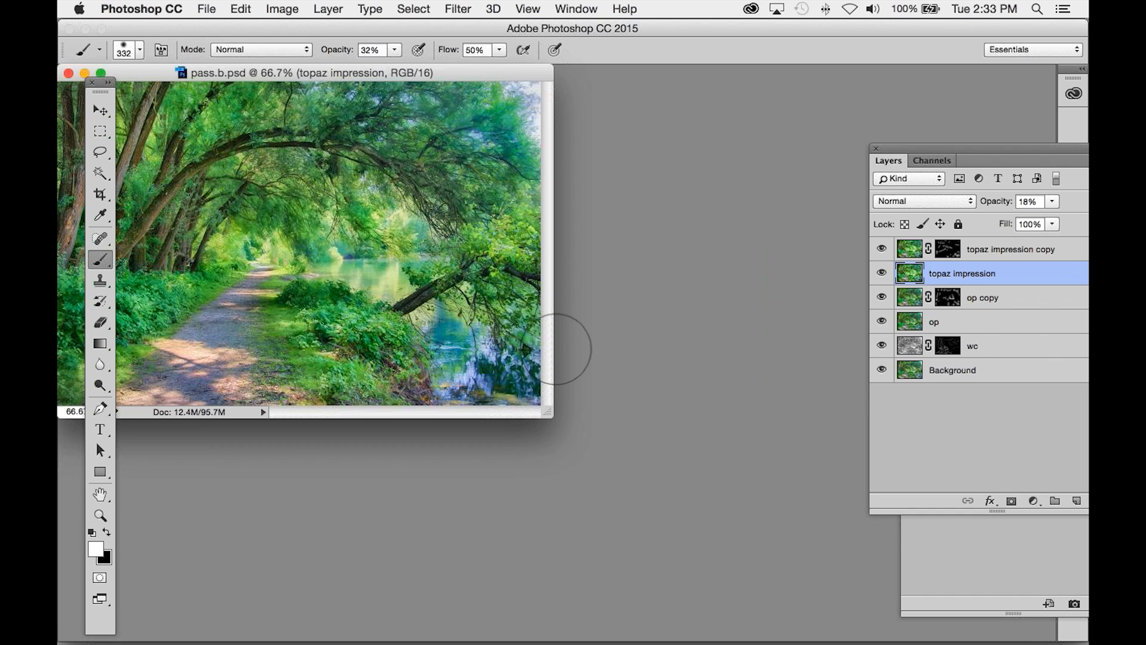
{"action": "left_click_drag", "start_coordinate": [502, 71], "coordinate": [855, 139]}
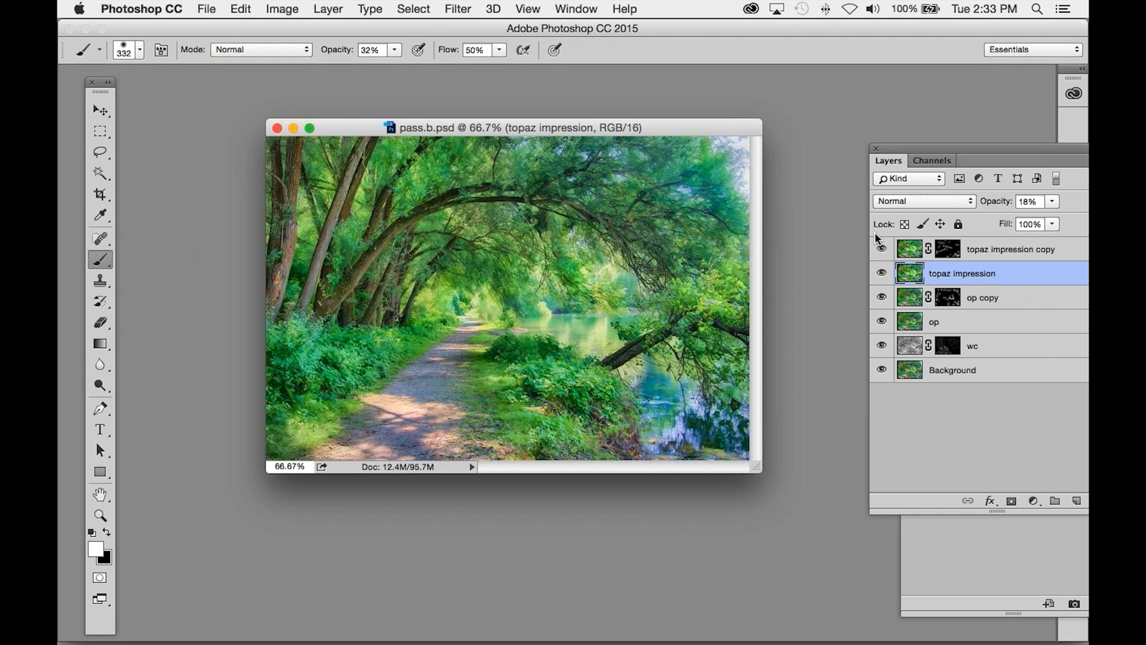
{"action": "left_click", "coordinate": [882, 274]}
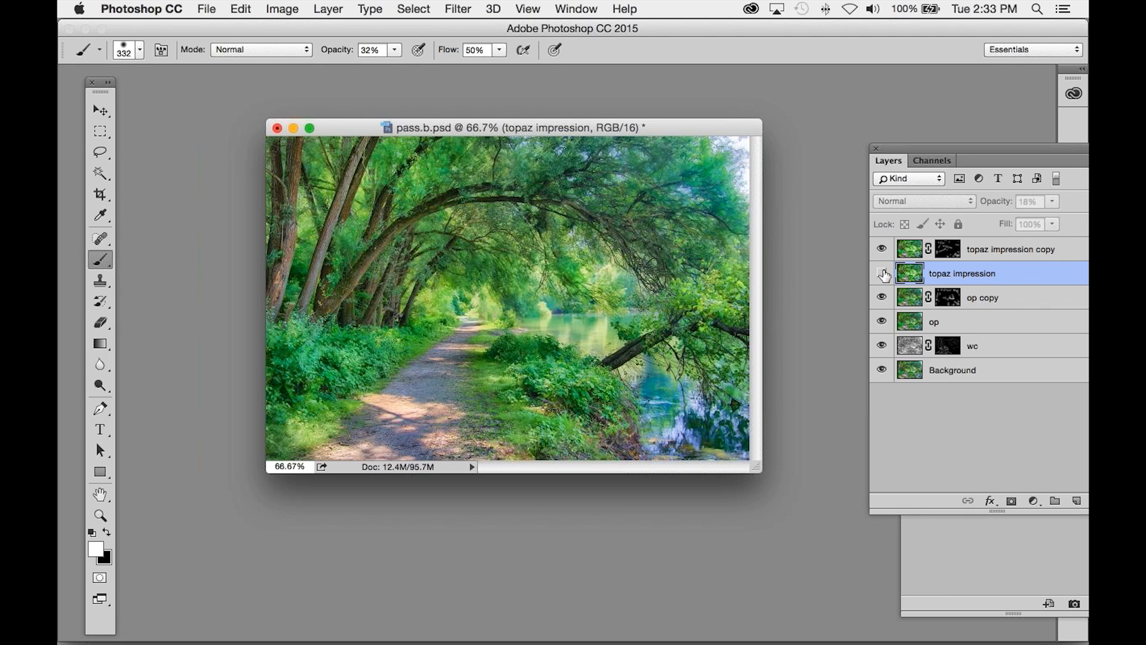
{"action": "left_click", "coordinate": [883, 274]}
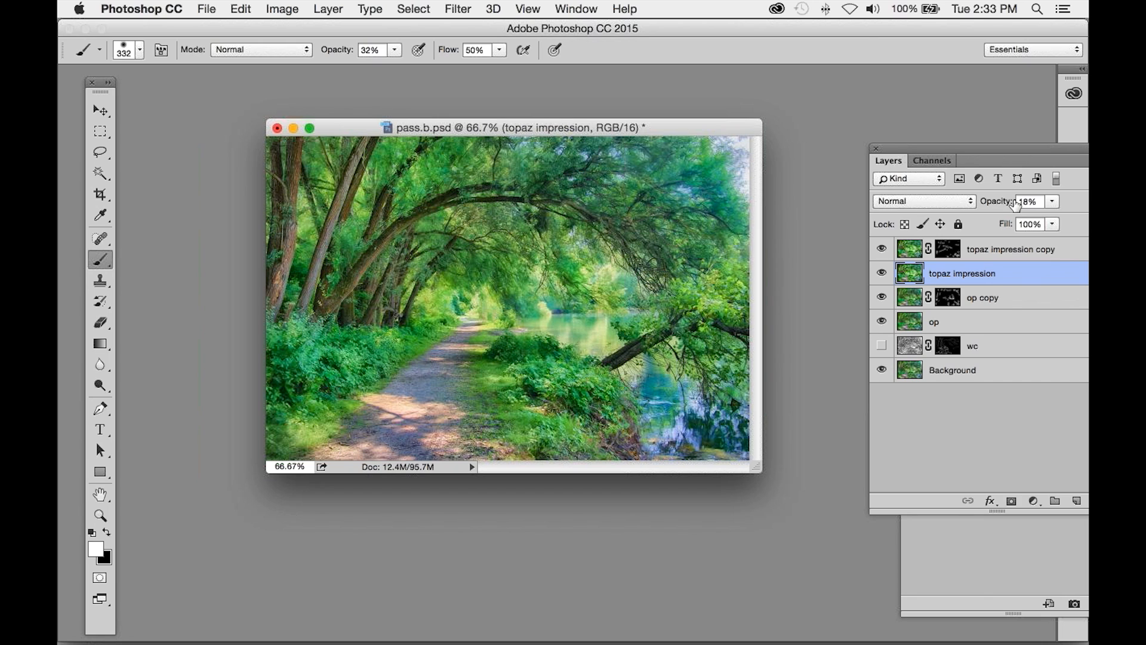
{"action": "left_click_drag", "start_coordinate": [882, 322], "coordinate": [881, 273]}
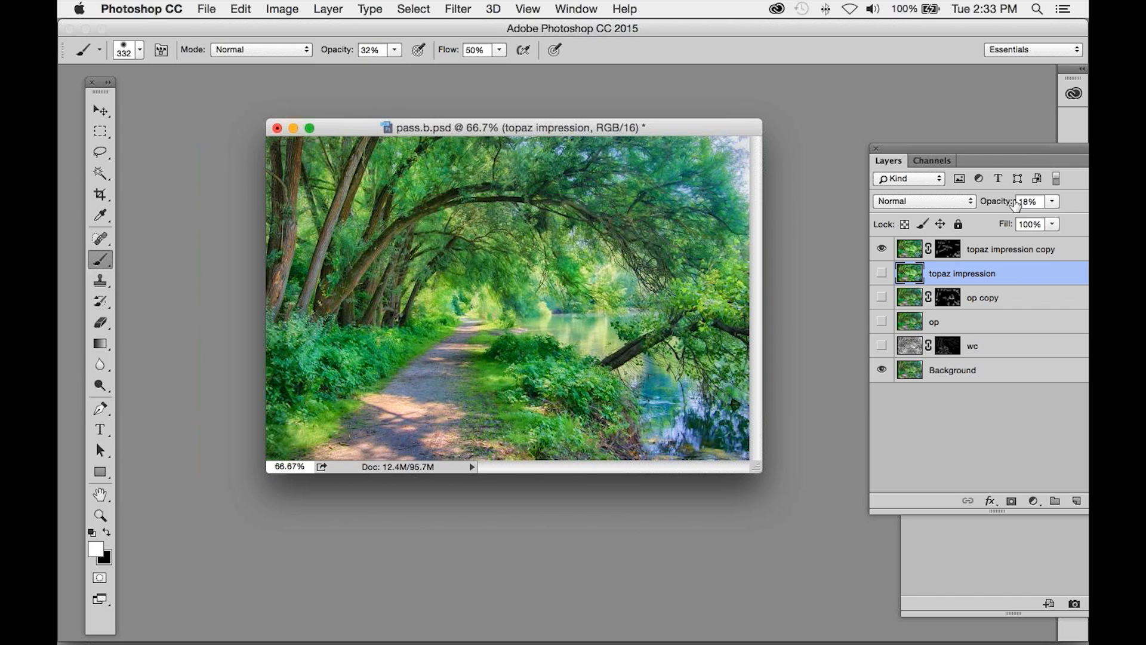
{"action": "left_click", "coordinate": [882, 248]}
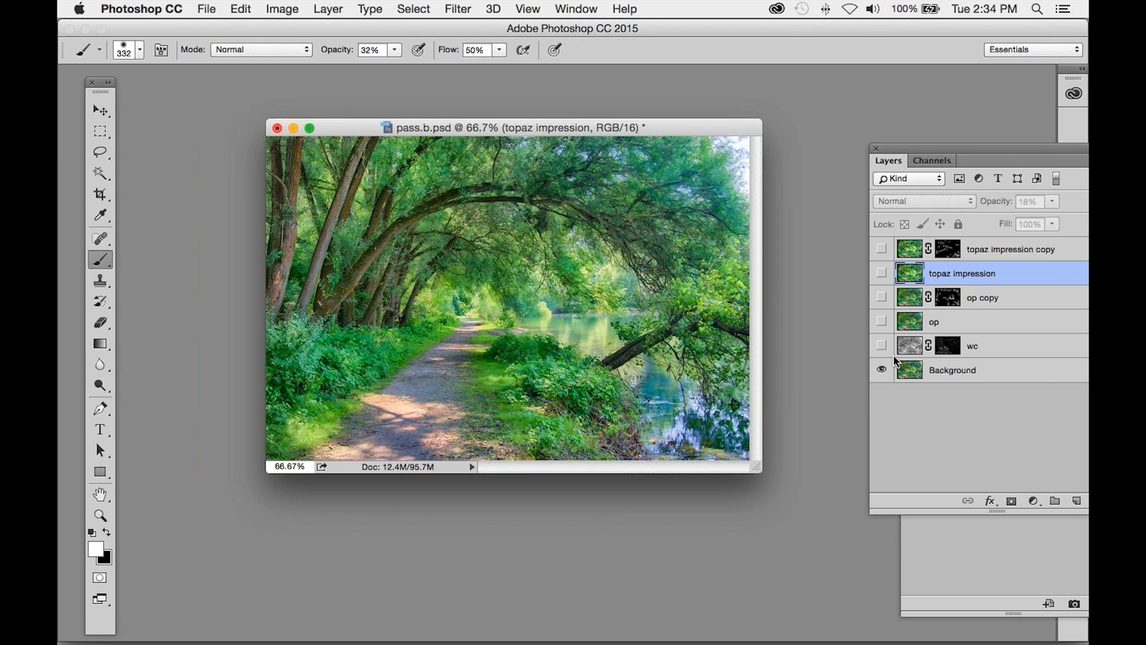
- Switch to Adobe Bridge and open pass.b.original.psd from the Path along the Rhine folder in Adobe Photoshop CC 2015
{"action": "mouse_move", "coordinate": [504, 643]}
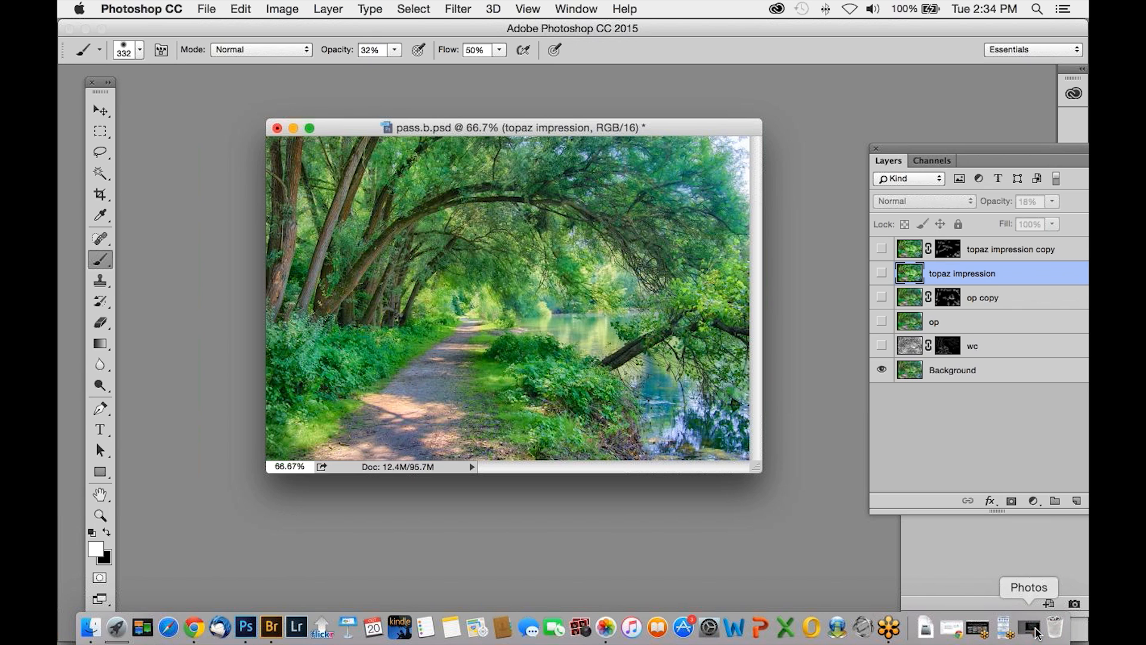
{"action": "left_click", "coordinate": [1037, 633]}
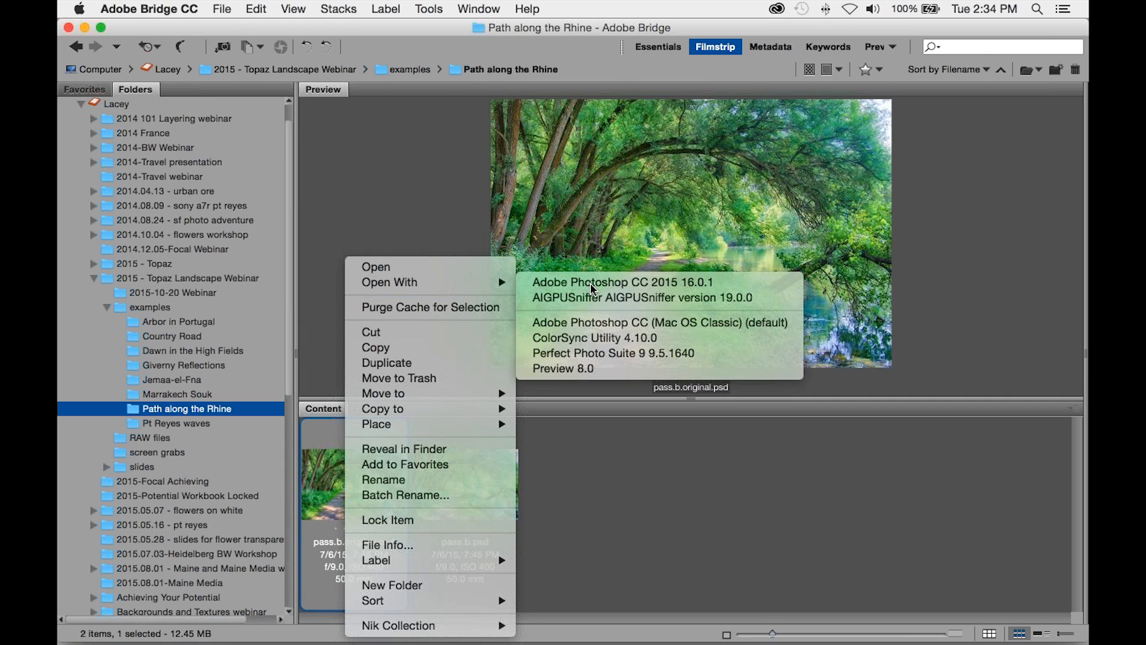
{"action": "left_click", "coordinate": [591, 289]}
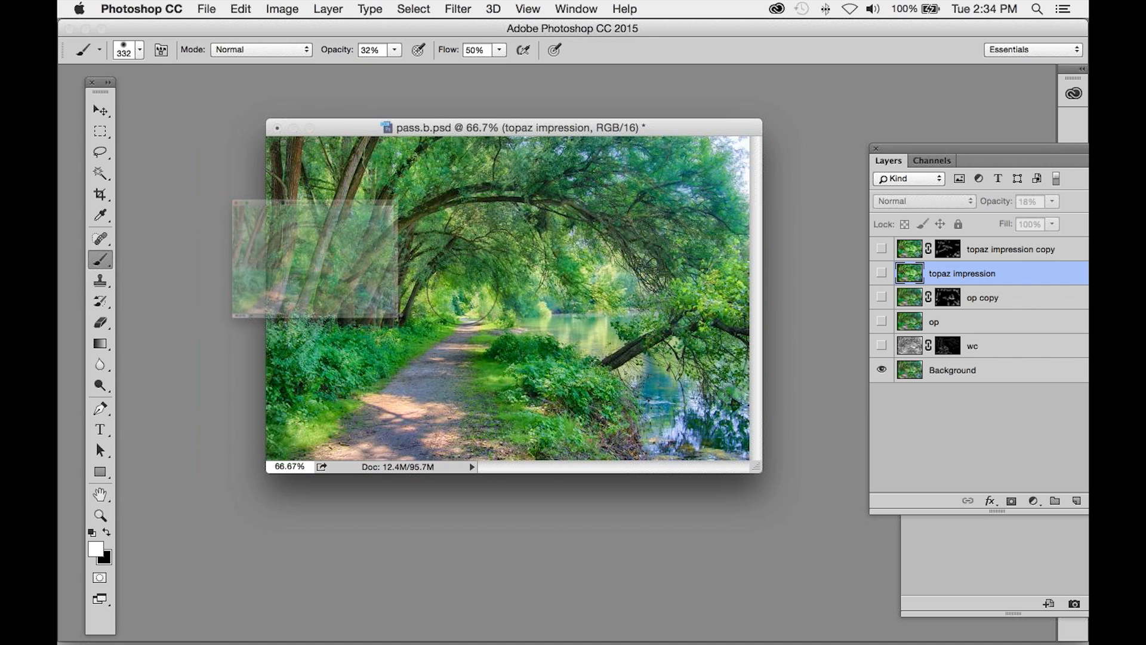
{"action": "left_click_drag", "start_coordinate": [503, 93], "coordinate": [670, 209]}
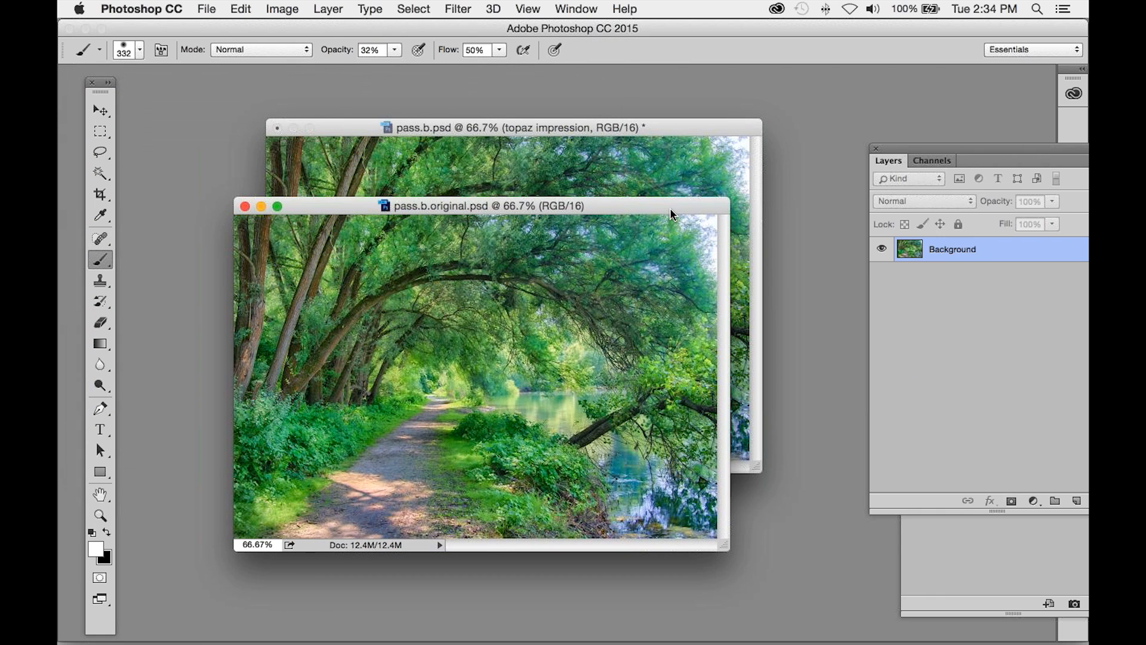
- Duplicate the path photo as pass.b.original copy and consolidate all the document windows to tabs
{"action": "left_click", "coordinate": [282, 8]}
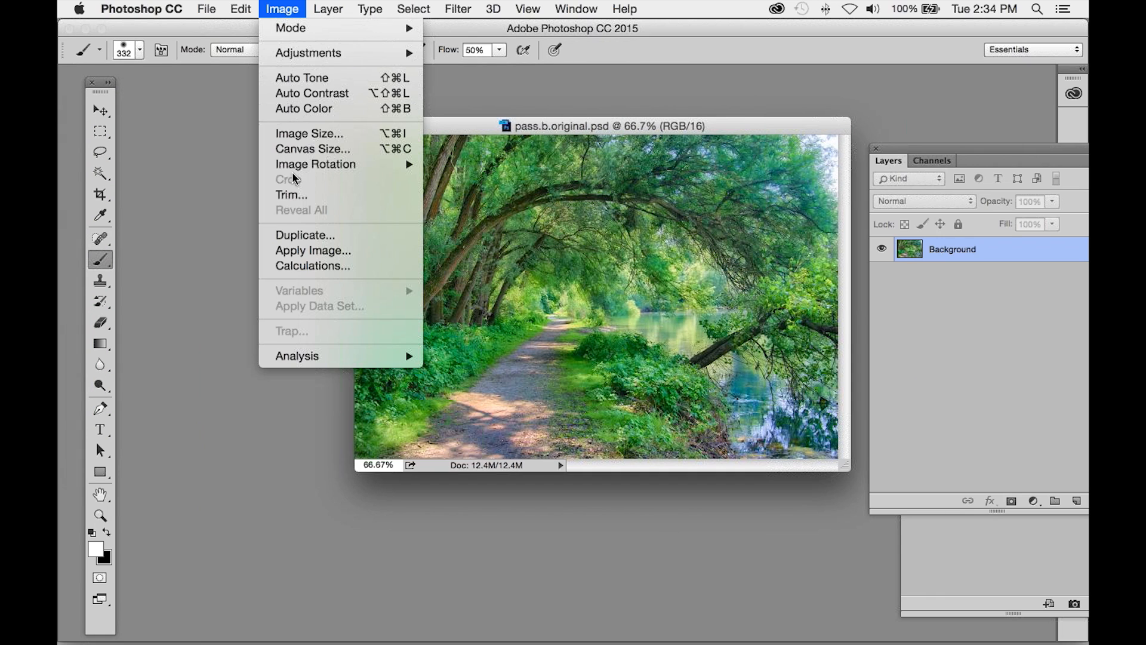
{"action": "left_click", "coordinate": [305, 234]}
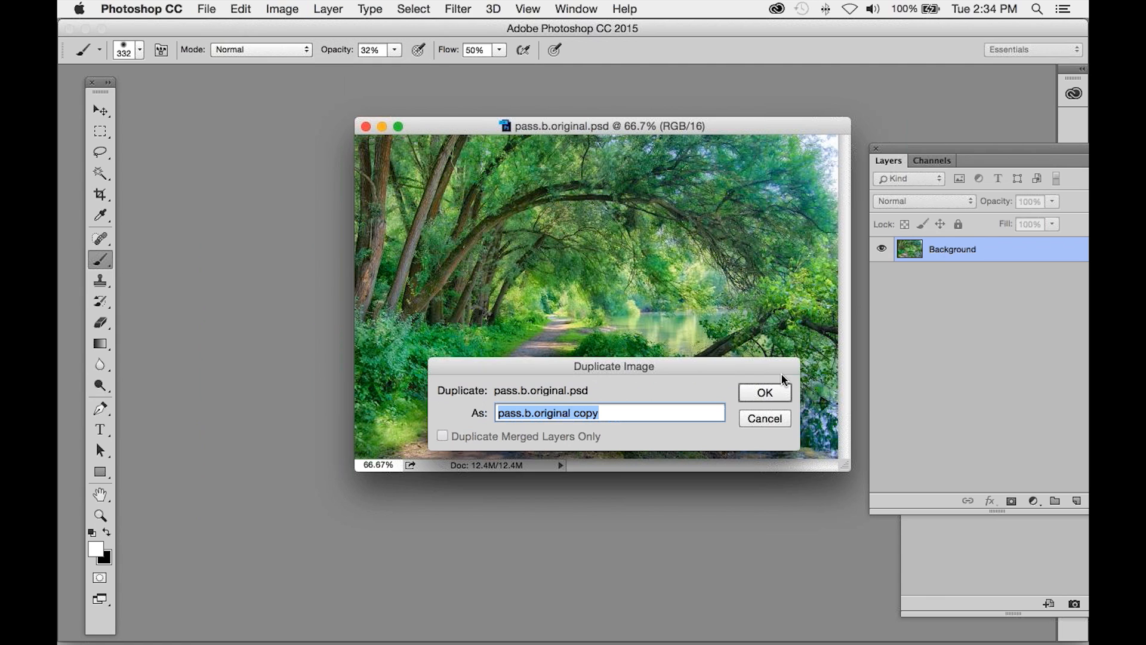
{"action": "left_click", "coordinate": [773, 392]}
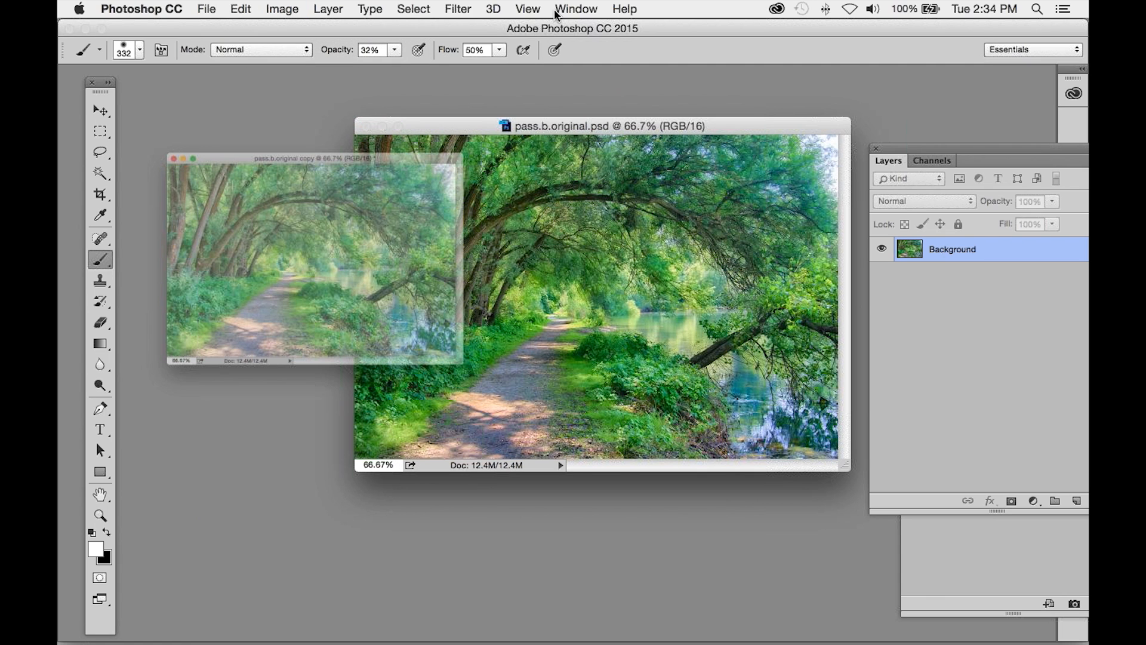
{"action": "left_click", "coordinate": [561, 9]}
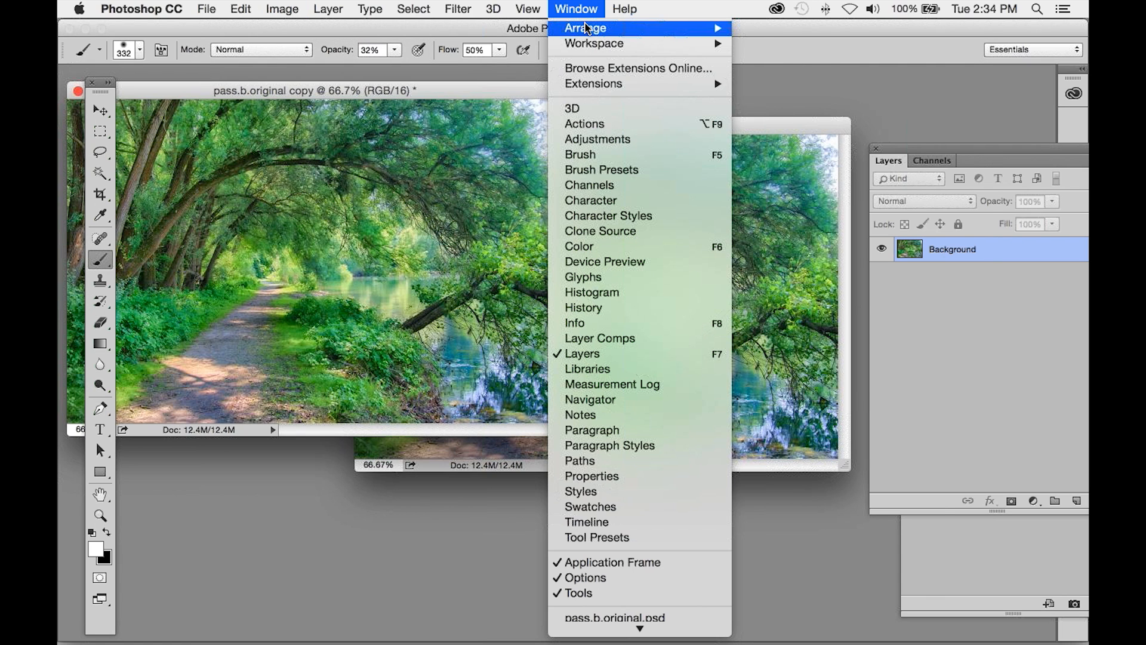
{"action": "mouse_move", "coordinate": [588, 29]}
{"action": "left_click", "coordinate": [796, 172]}
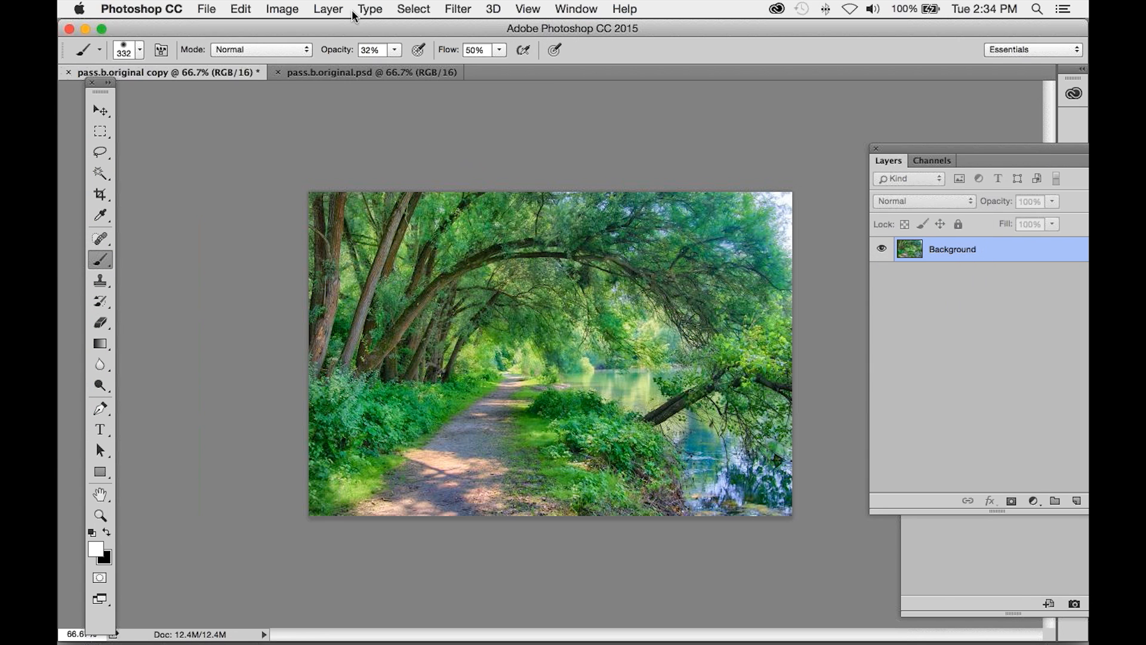
- Apply the Wood Carving preset from the Sketch collection of Topaz Simplify 4 to the duplicated path photo
{"action": "left_click", "coordinate": [458, 9]}
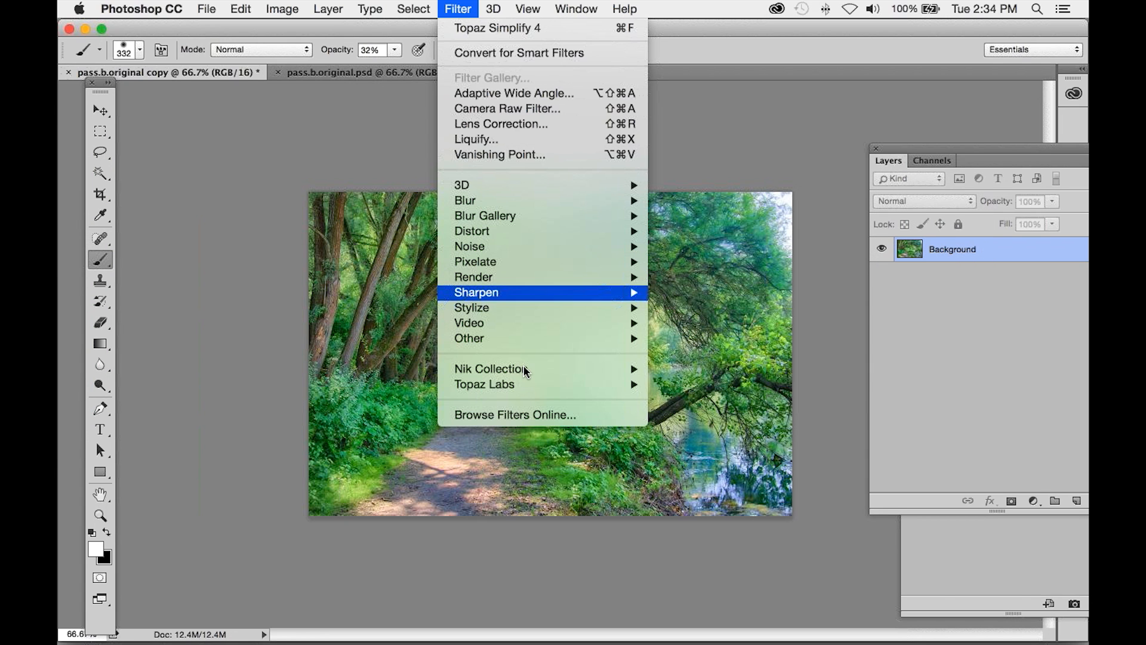
{"action": "mouse_move", "coordinate": [545, 387]}
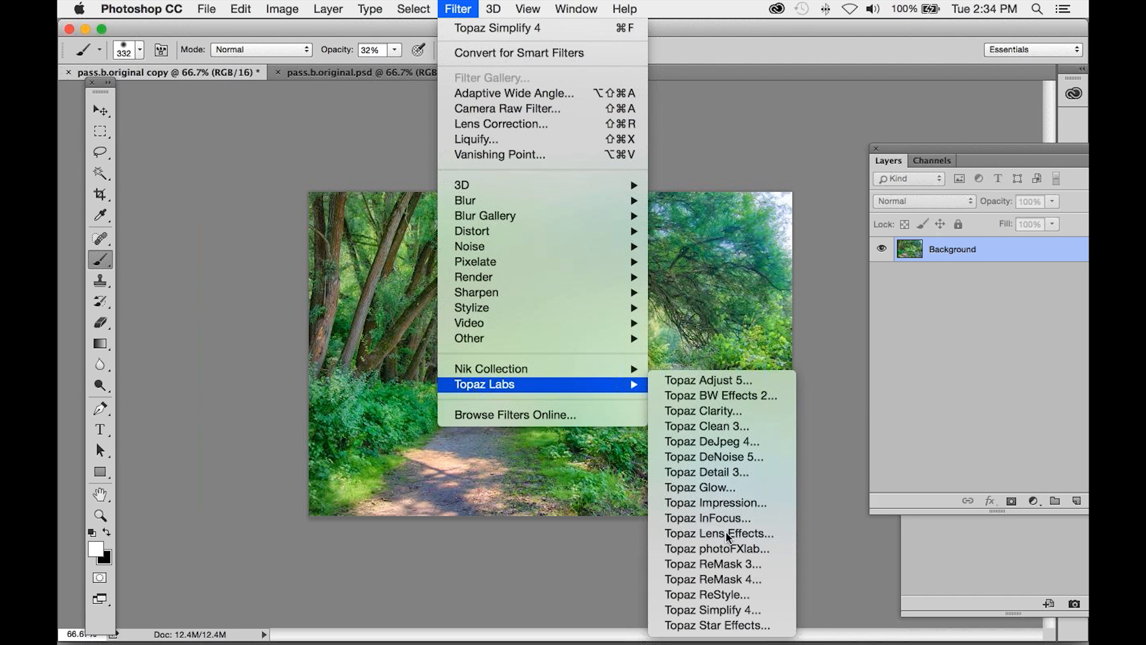
{"action": "left_click", "coordinate": [724, 611]}
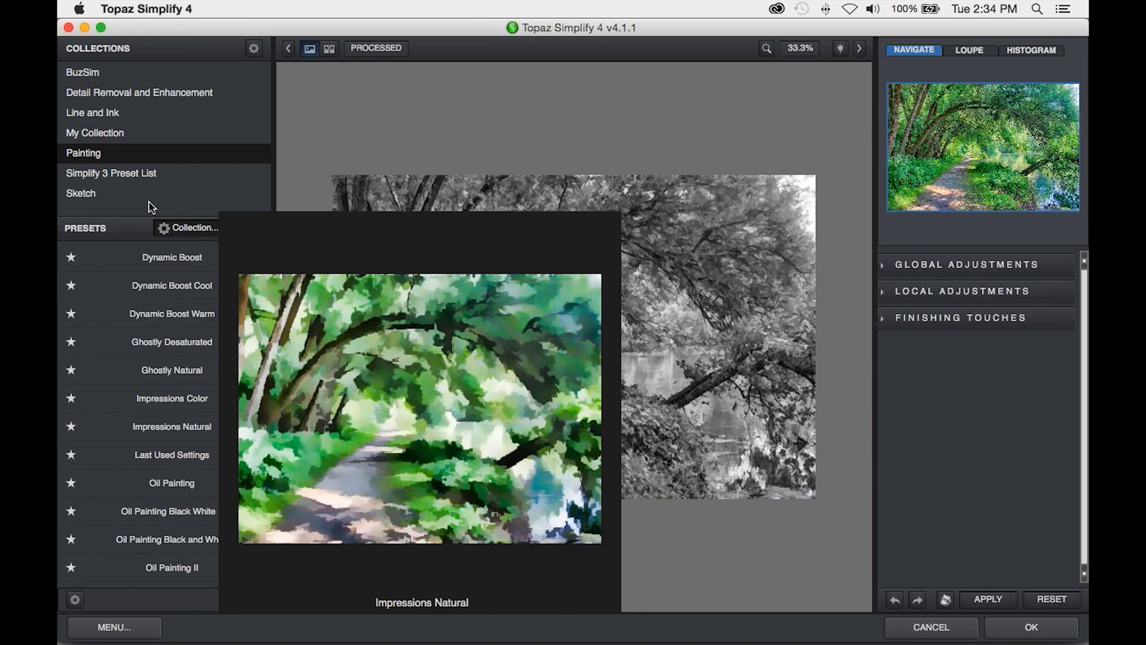
{"action": "left_click", "coordinate": [93, 194]}
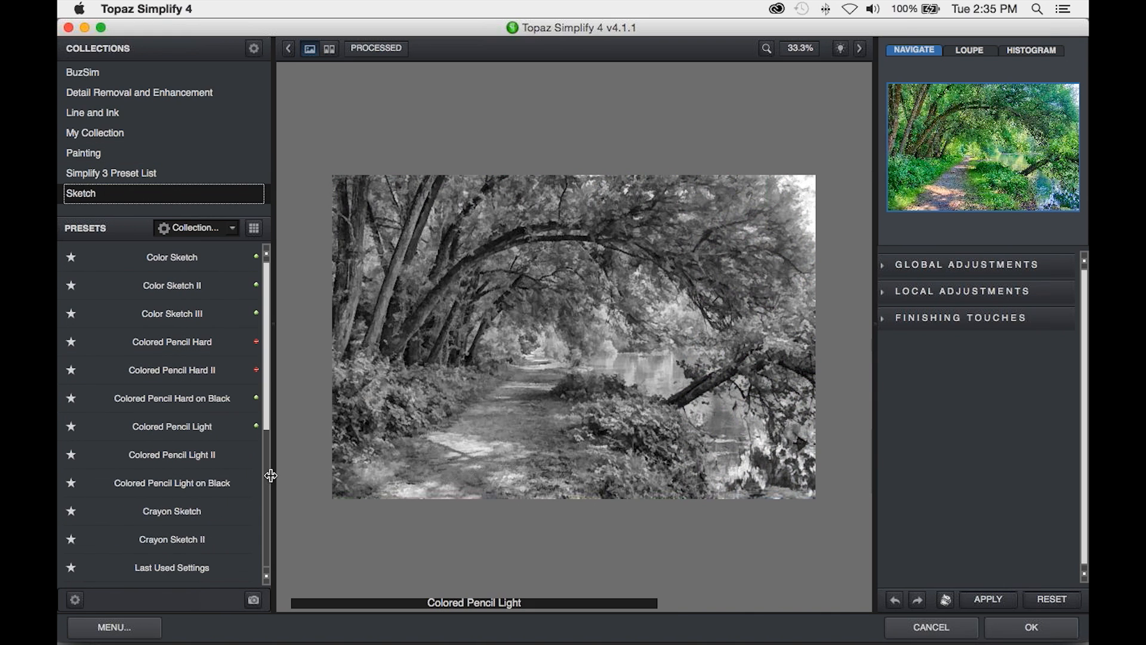
{"action": "left_click_drag", "start_coordinate": [267, 418], "coordinate": [258, 624]}
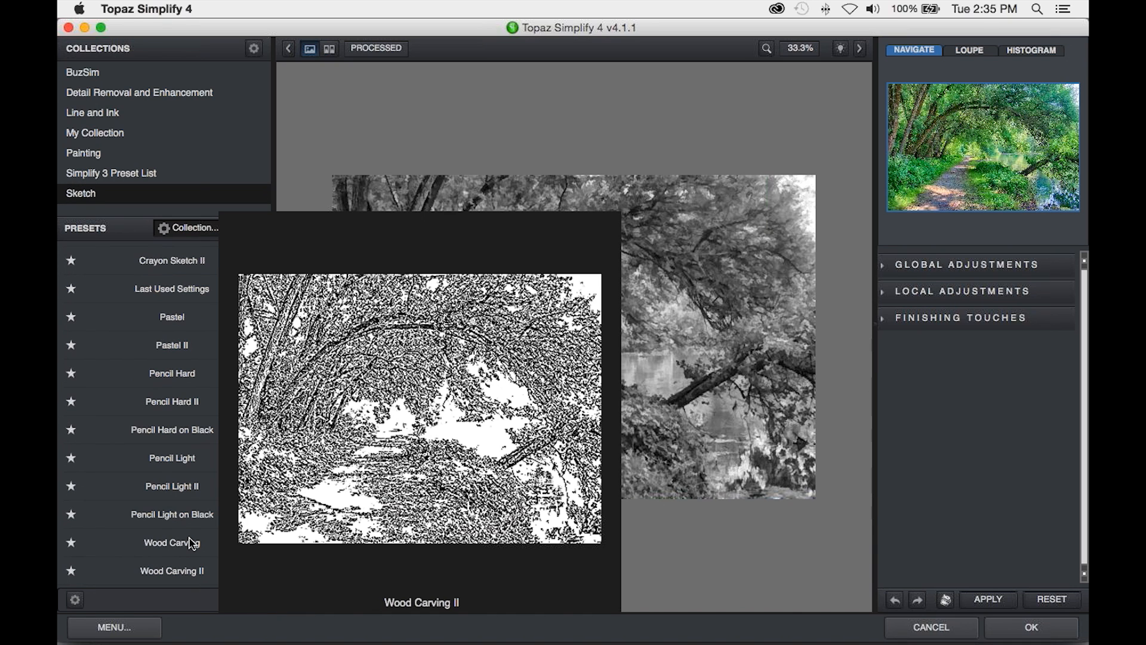
{"action": "left_click", "coordinate": [192, 542]}
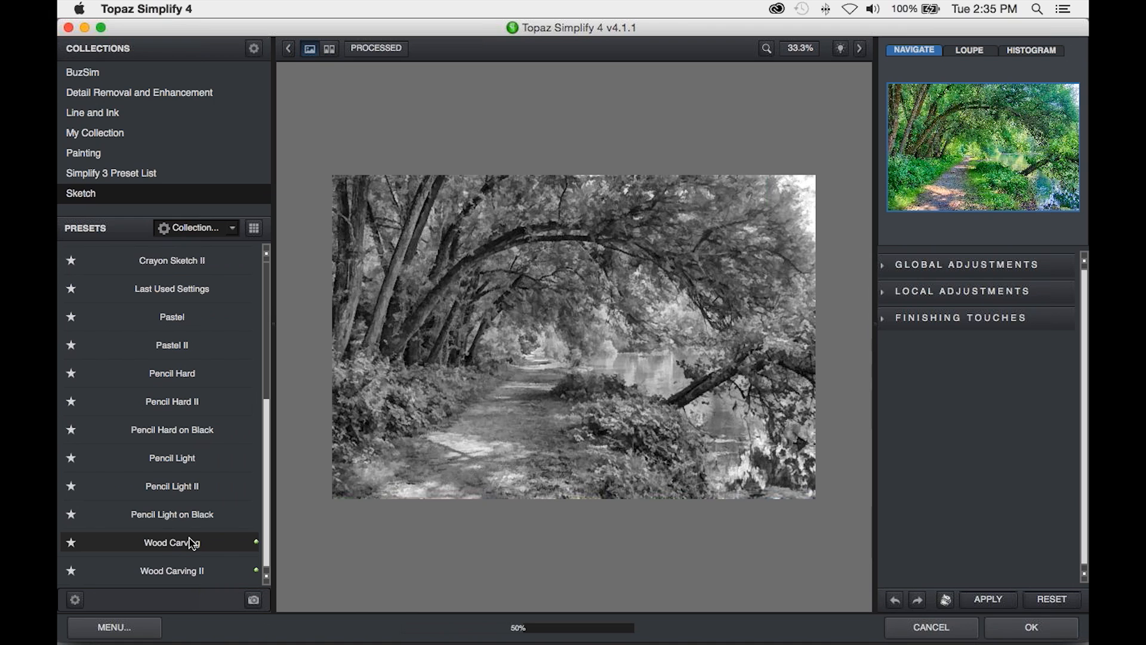
{"action": "left_click", "coordinate": [1052, 634]}
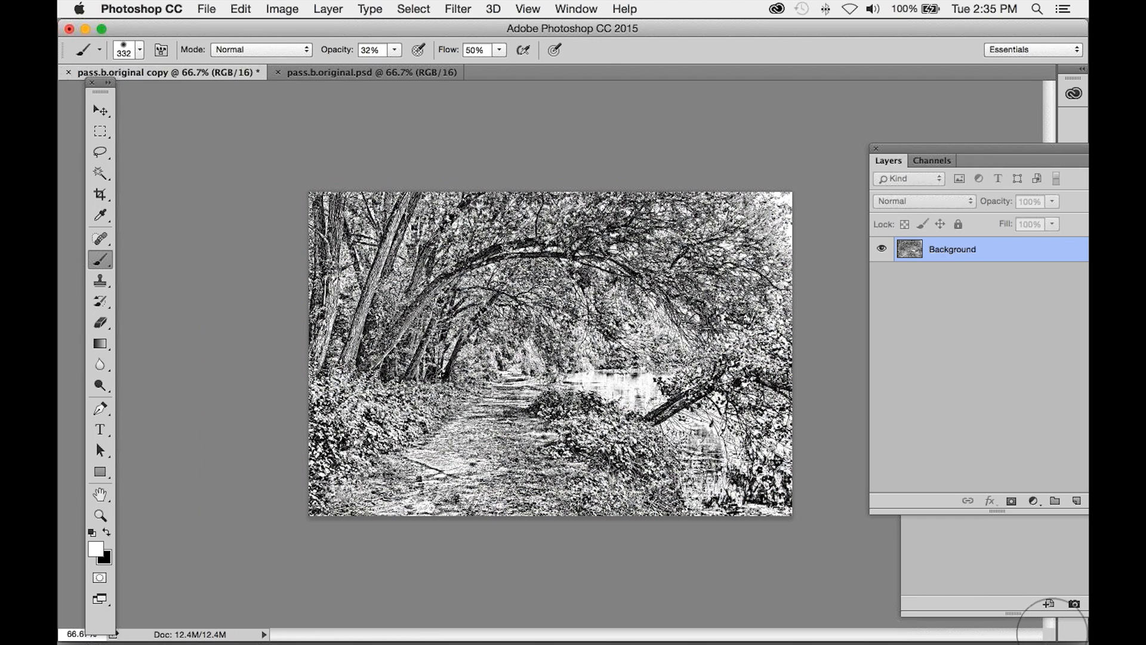
- Float all document windows and copy the wood-carving image into pass.b.original.psd as a new layer aligned over the photo
{"action": "left_click", "coordinate": [574, 10]}
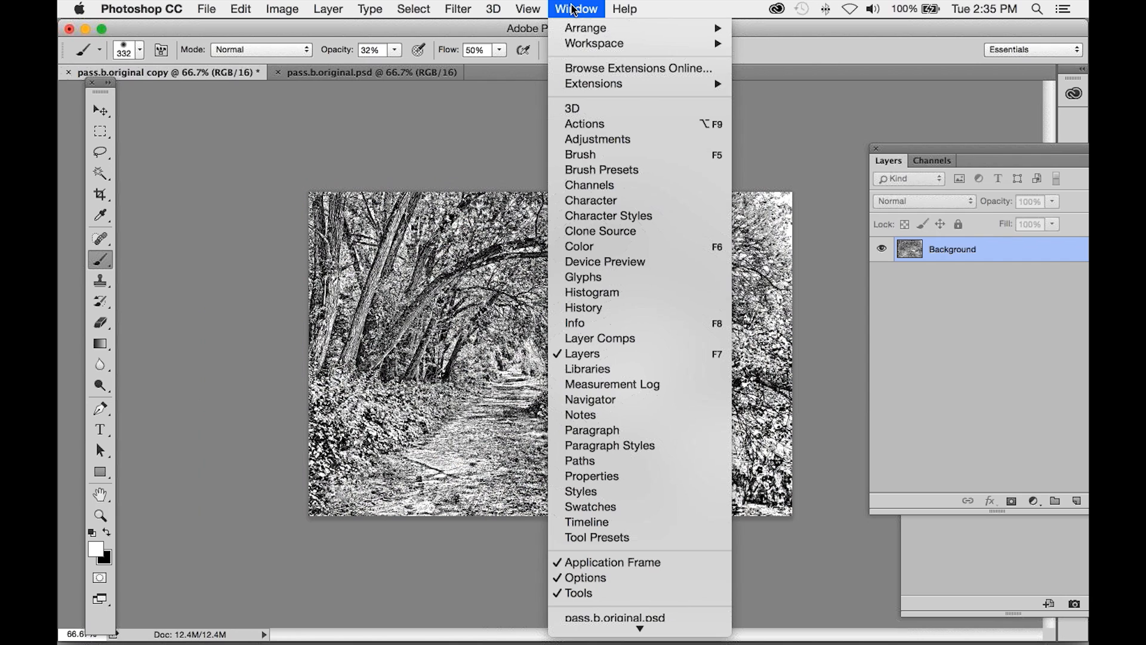
{"action": "mouse_move", "coordinate": [586, 28]}
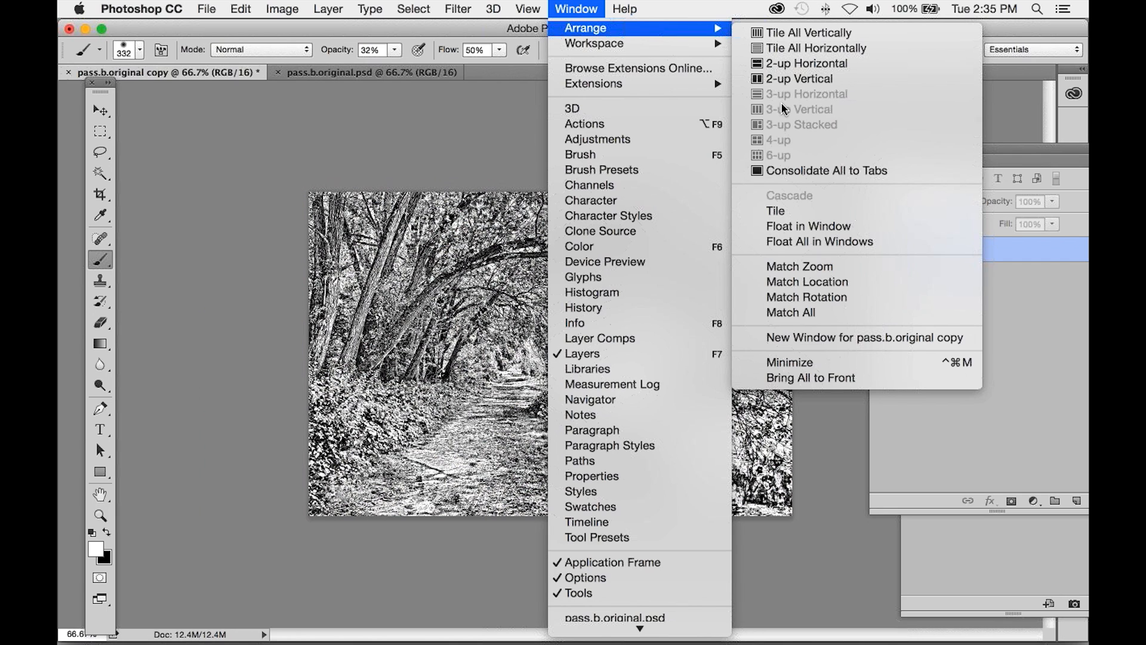
{"action": "left_click", "coordinate": [822, 241]}
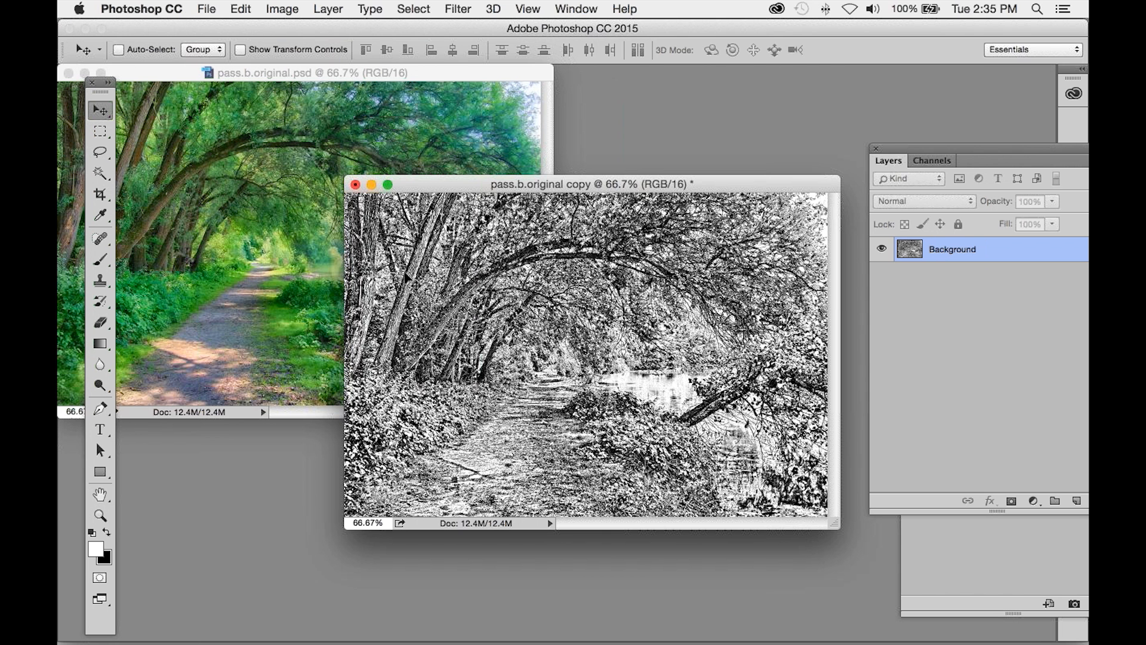
{"action": "left_click_drag", "start_coordinate": [407, 274], "coordinate": [235, 184]}
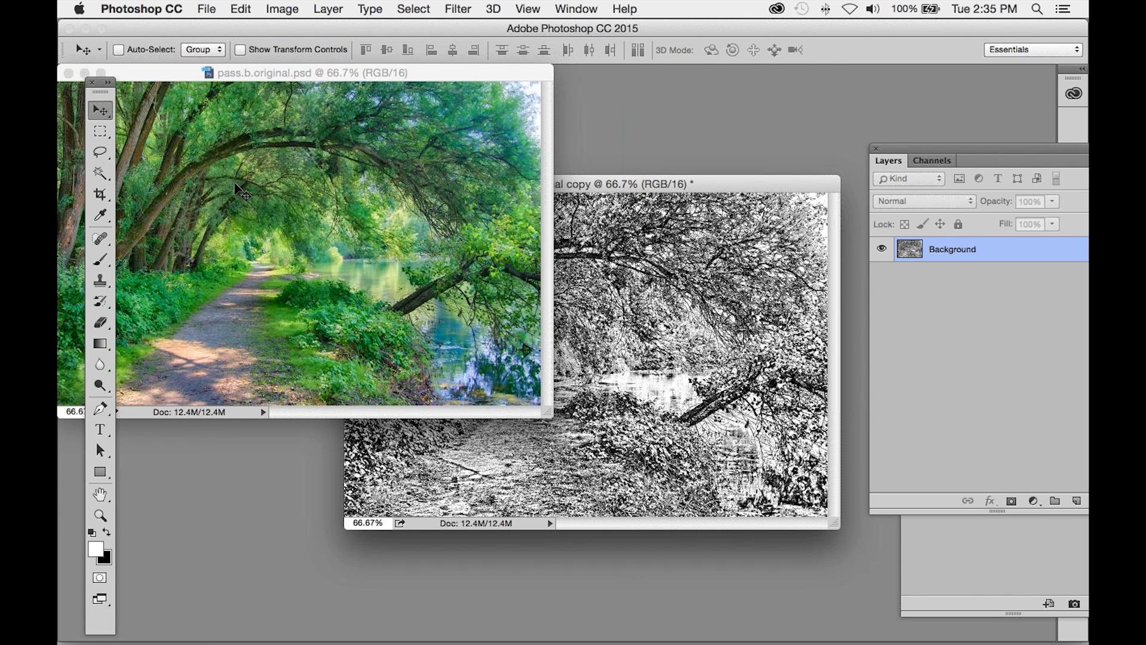
{"action": "left_click_drag", "start_coordinate": [235, 185], "coordinate": [238, 182]}
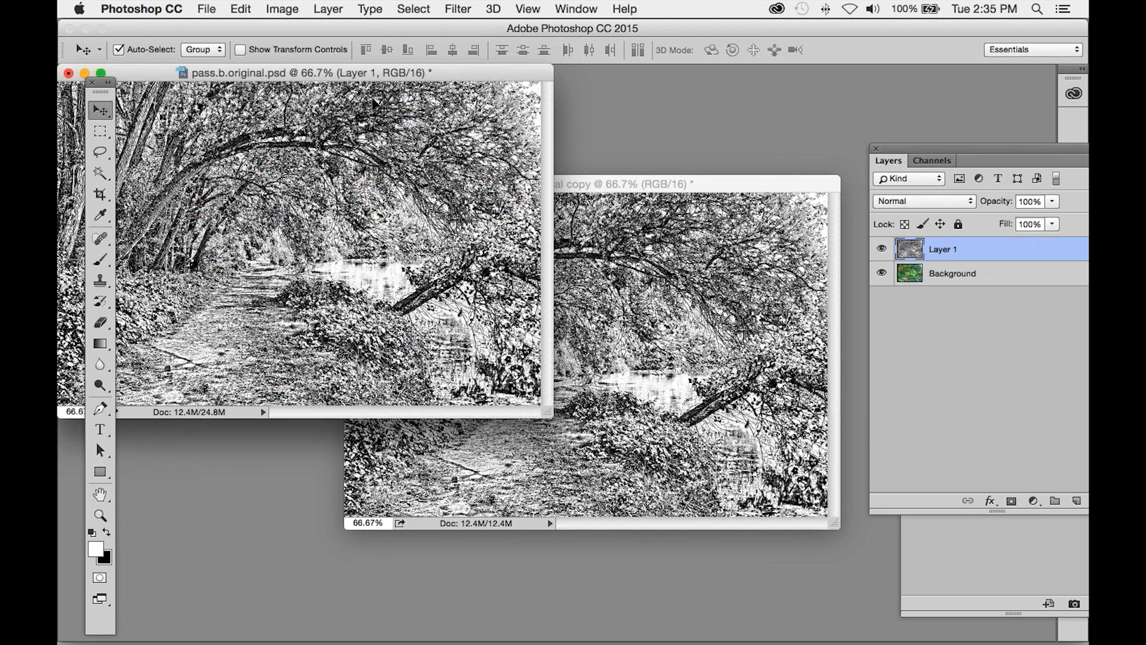
- Add a Hide All layer mask to the wood-carving layer in pass.b.original.psd
{"action": "key", "text": "super+0"}
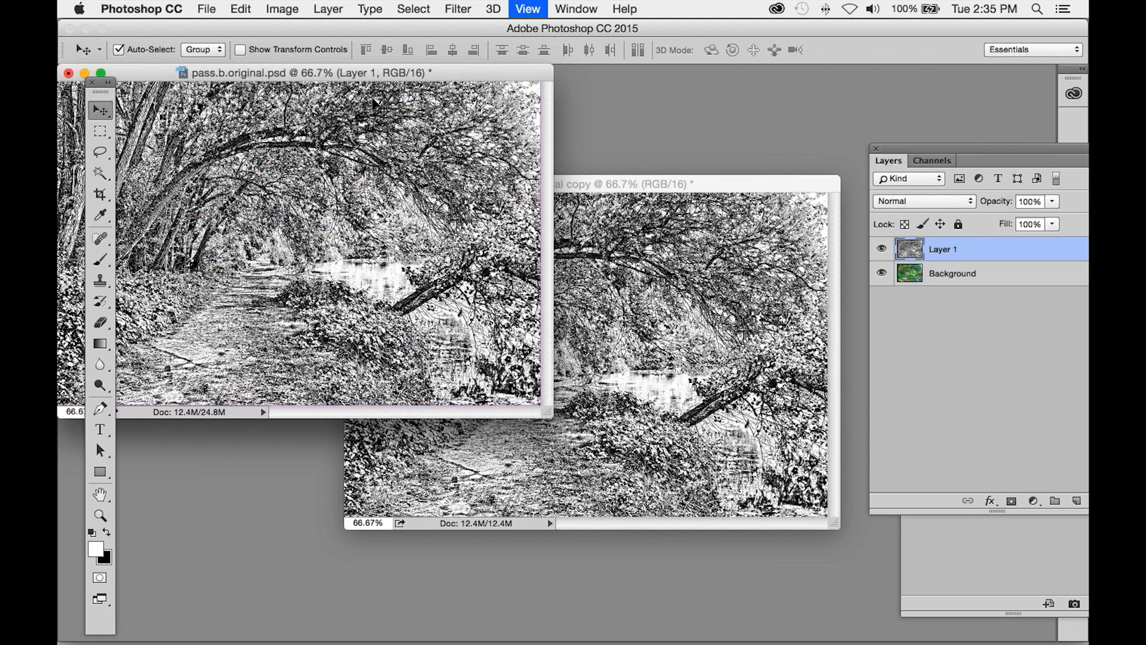
{"action": "key", "text": "super+1"}
{"action": "left_click", "coordinate": [328, 8]}
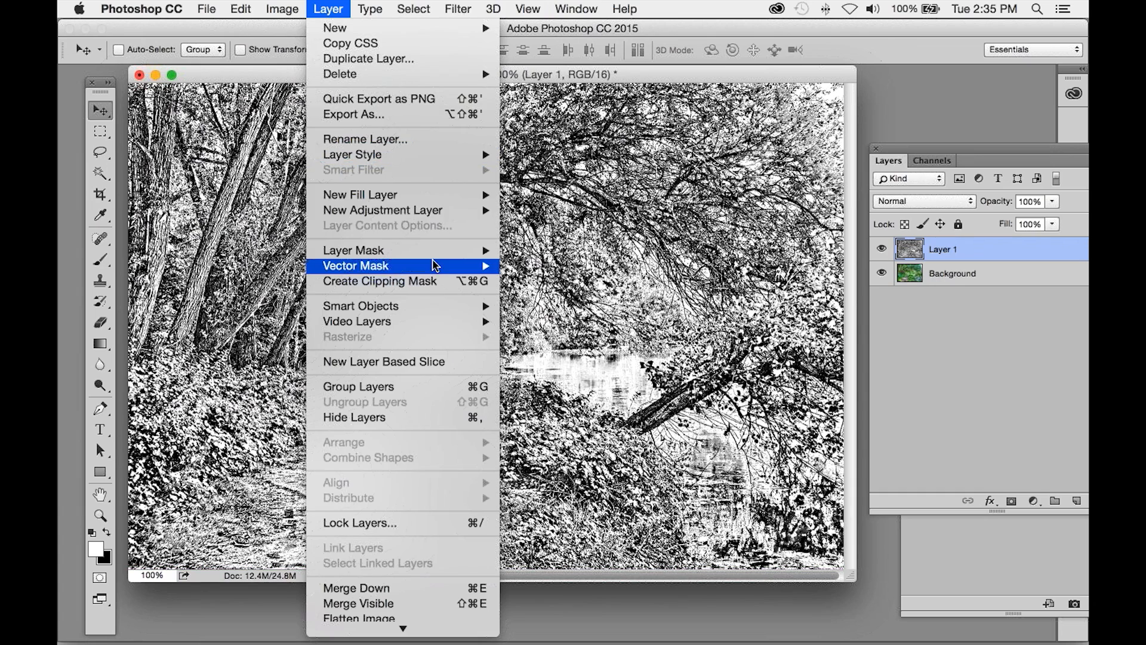
{"action": "mouse_move", "coordinate": [440, 251]}
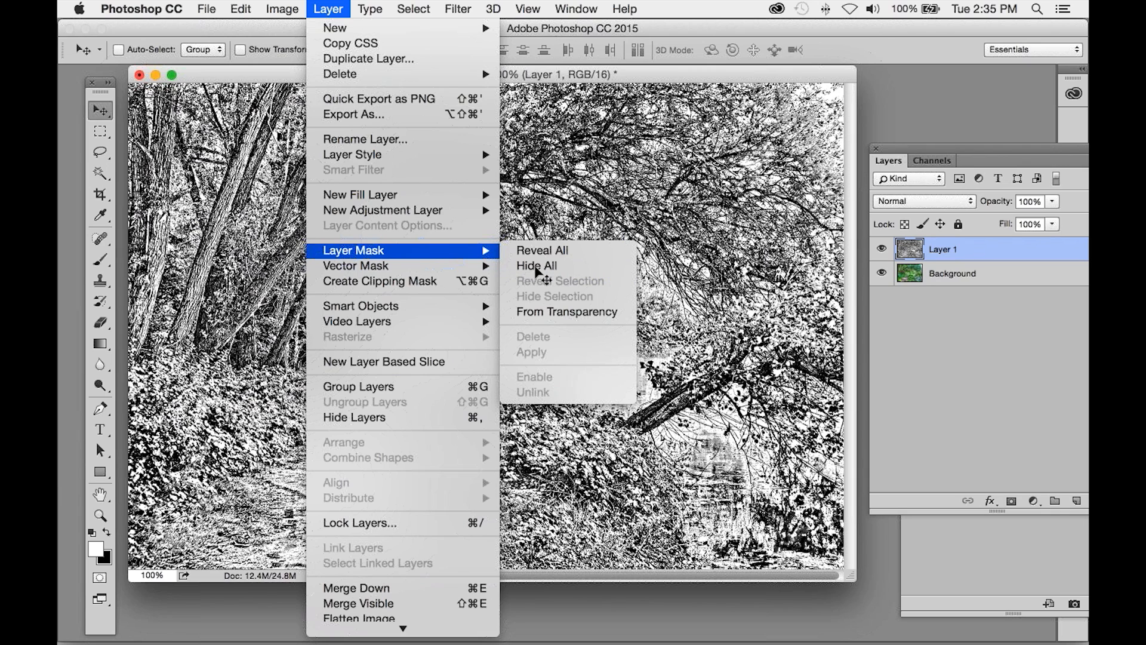
{"action": "left_click", "coordinate": [536, 266]}
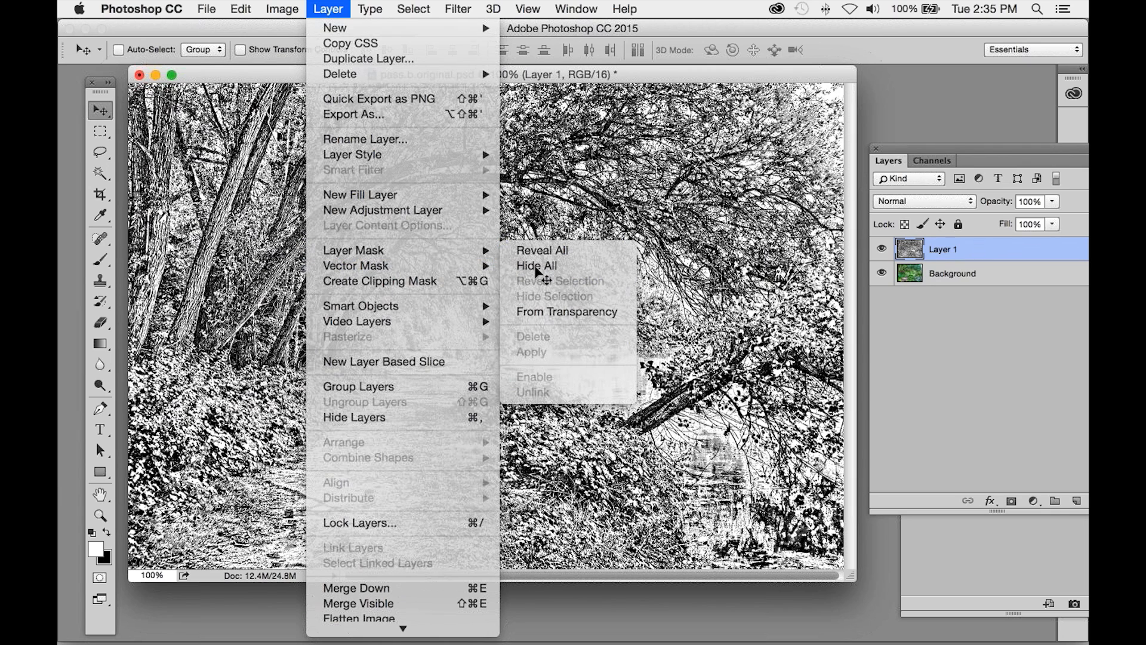
- Paint white on the wood-carving layer's mask over the riverside bushes and the path with a 332 px brush at 32% opacity
{"action": "key", "text": "b"}
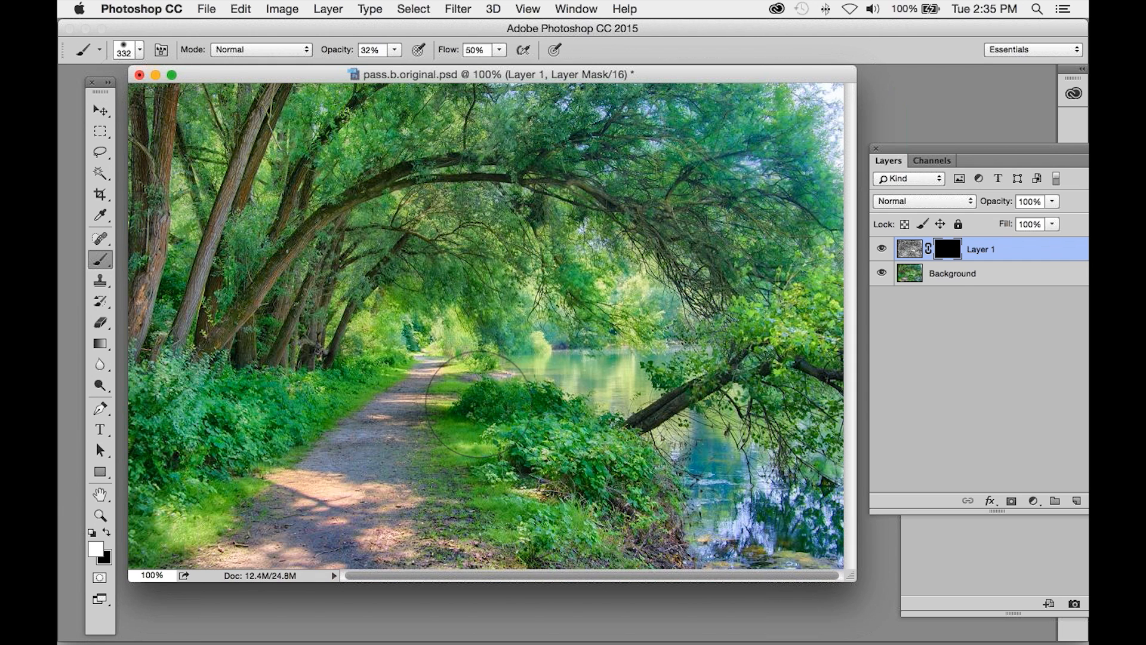
{"action": "mouse_move", "coordinate": [507, 412]}
{"action": "left_mouse_down"}
{"action": "mouse_move", "coordinate": [569, 451]}
{"action": "mouse_move", "coordinate": [582, 491]}
{"action": "mouse_move", "coordinate": [531, 491]}
{"action": "left_mouse_up"}
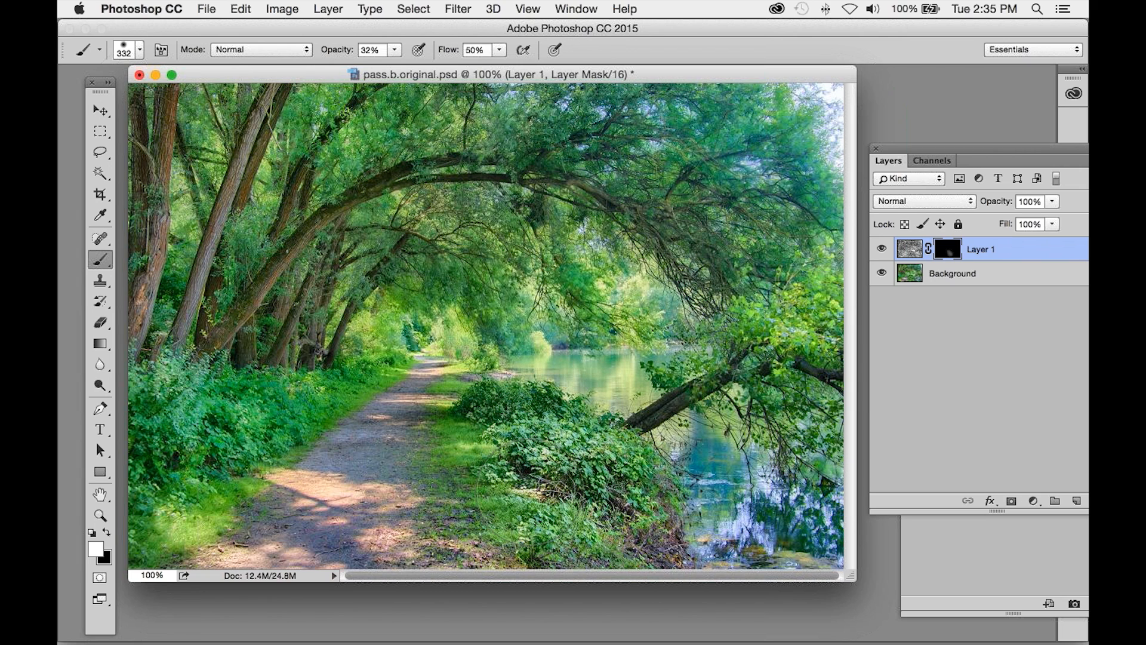
{"action": "mouse_move", "coordinate": [375, 449]}
{"action": "left_mouse_down"}
{"action": "mouse_move", "coordinate": [257, 475]}
{"action": "mouse_move", "coordinate": [347, 468]}
{"action": "mouse_move", "coordinate": [387, 392]}
{"action": "mouse_move", "coordinate": [424, 550]}
{"action": "mouse_move", "coordinate": [272, 511]}
{"action": "left_mouse_up"}
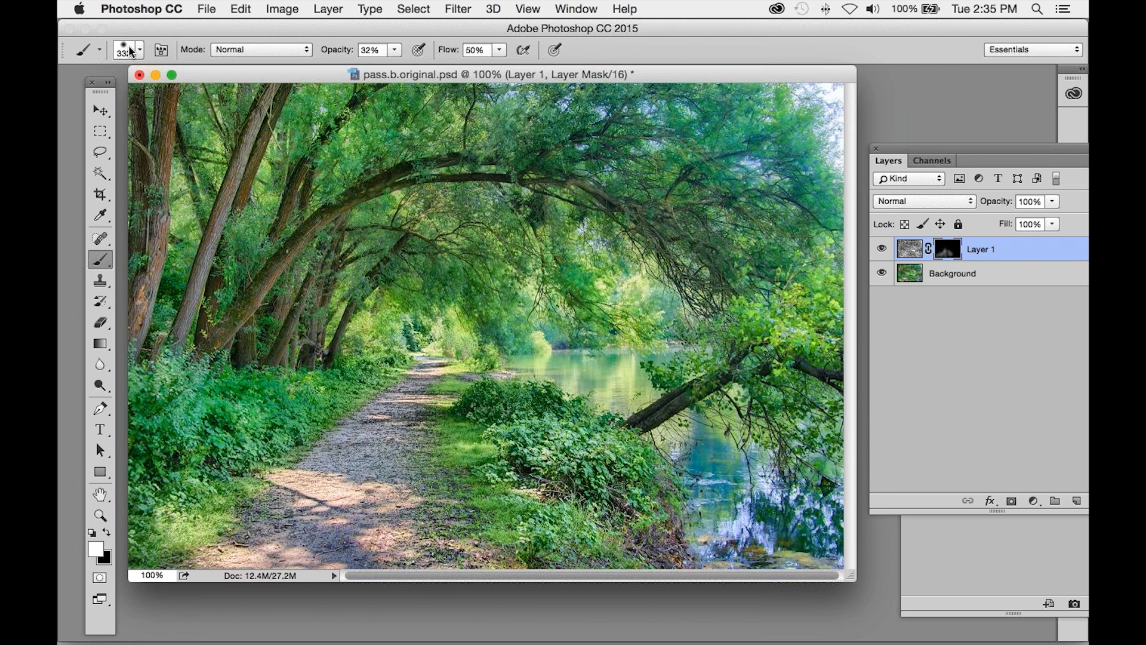
- Reveal the wood carving along the leaning branch, arching trunk and tree trunks with a 134 px brush, and check the layer mask
{"action": "left_click", "coordinate": [131, 53]}
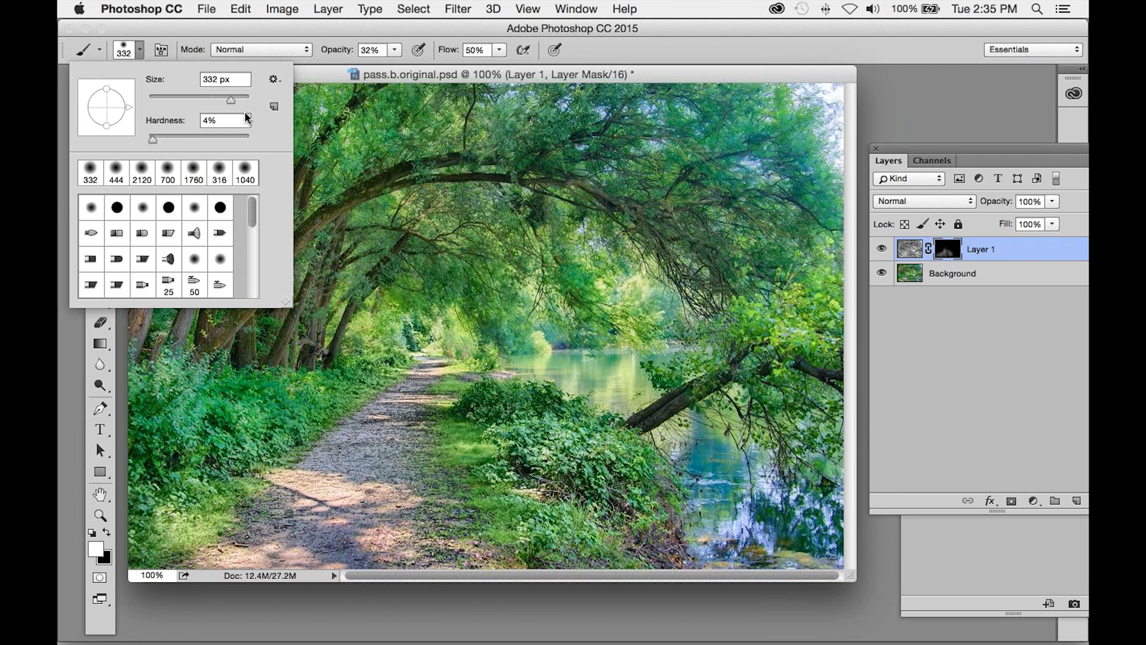
{"action": "left_click", "coordinate": [208, 100]}
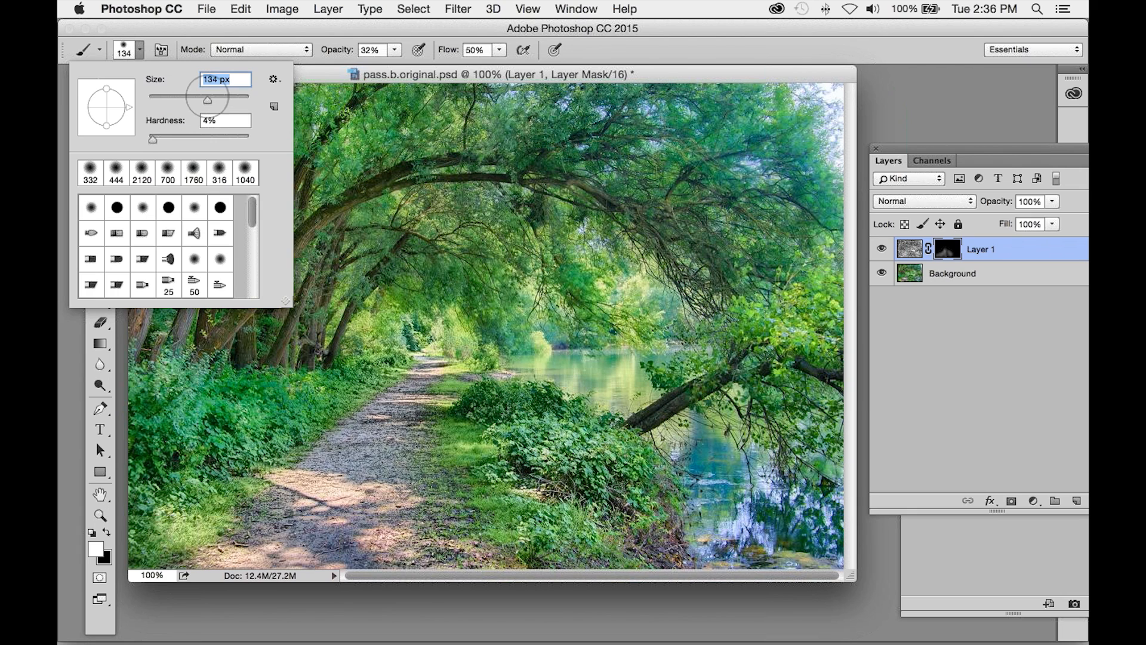
{"action": "mouse_move", "coordinate": [681, 413]}
{"action": "left_mouse_down"}
{"action": "mouse_move", "coordinate": [742, 363]}
{"action": "mouse_move", "coordinate": [790, 348]}
{"action": "mouse_move", "coordinate": [835, 366]}
{"action": "left_mouse_up"}
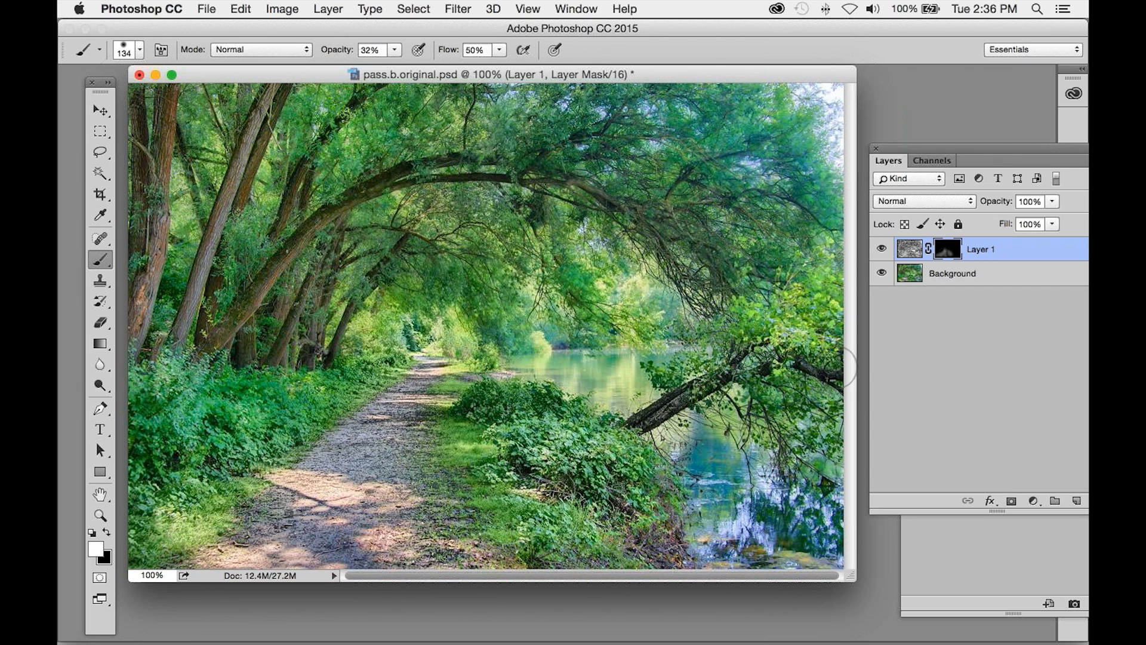
{"action": "mouse_move", "coordinate": [712, 299]}
{"action": "left_mouse_down"}
{"action": "mouse_move", "coordinate": [653, 213]}
{"action": "mouse_move", "coordinate": [564, 180]}
{"action": "mouse_move", "coordinate": [296, 224]}
{"action": "mouse_move", "coordinate": [219, 326]}
{"action": "mouse_move", "coordinate": [322, 242]}
{"action": "left_mouse_up"}
{"action": "mouse_move", "coordinate": [272, 86]}
{"action": "left_mouse_down"}
{"action": "mouse_move", "coordinate": [265, 143]}
{"action": "mouse_move", "coordinate": [236, 176]}
{"action": "mouse_move", "coordinate": [224, 241]}
{"action": "mouse_move", "coordinate": [170, 361]}
{"action": "left_mouse_up"}
{"action": "mouse_move", "coordinate": [163, 88]}
{"action": "left_mouse_down"}
{"action": "mouse_move", "coordinate": [144, 191]}
{"action": "mouse_move", "coordinate": [140, 335]}
{"action": "left_mouse_up"}
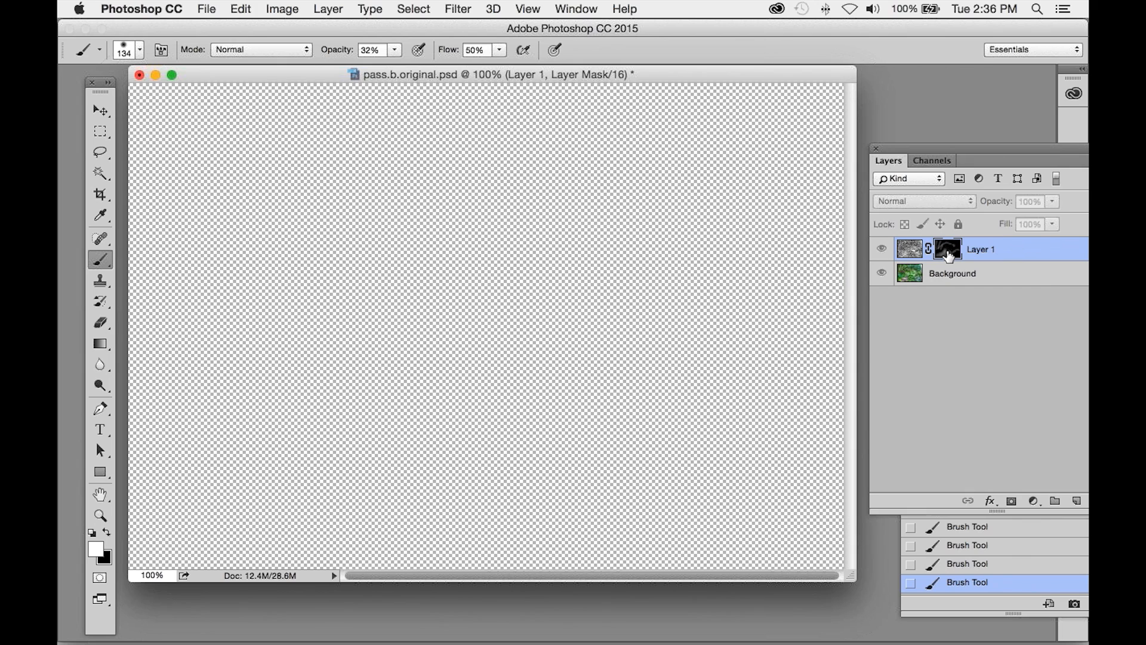
{"action": "left_click", "coordinate": [949, 255], "text": "alt"}
{"action": "left_click", "coordinate": [948, 255], "text": "alt"}
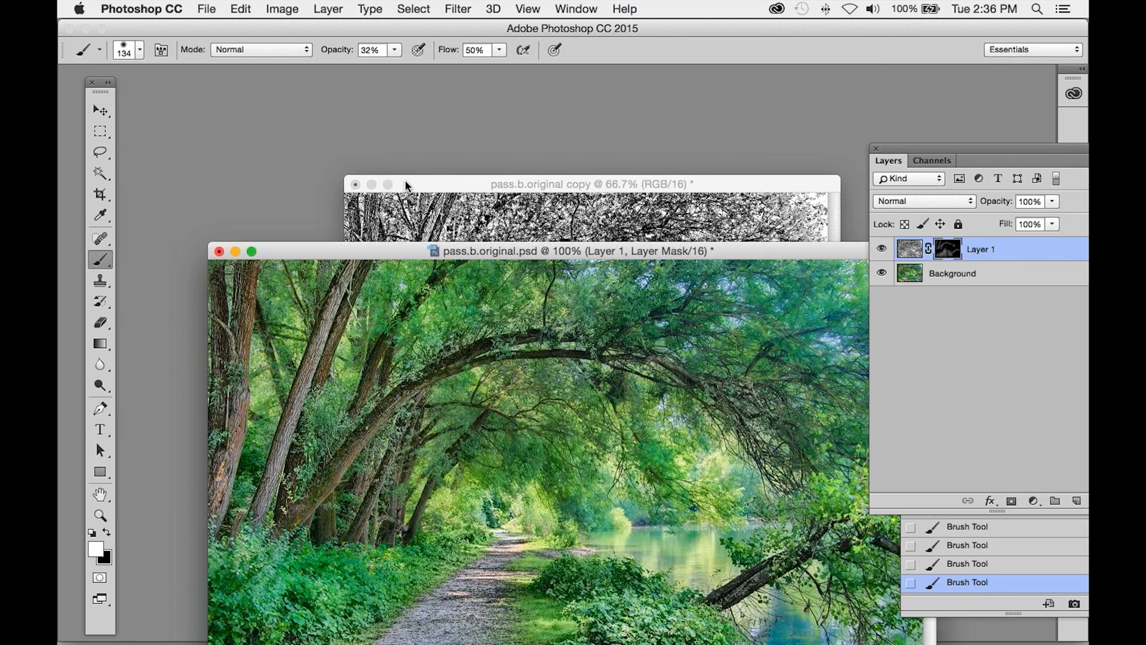
- Revert pass.b.original copy to its Duplicate Image history state and consolidate all the document windows to tabs
{"action": "left_click", "coordinate": [406, 185]}
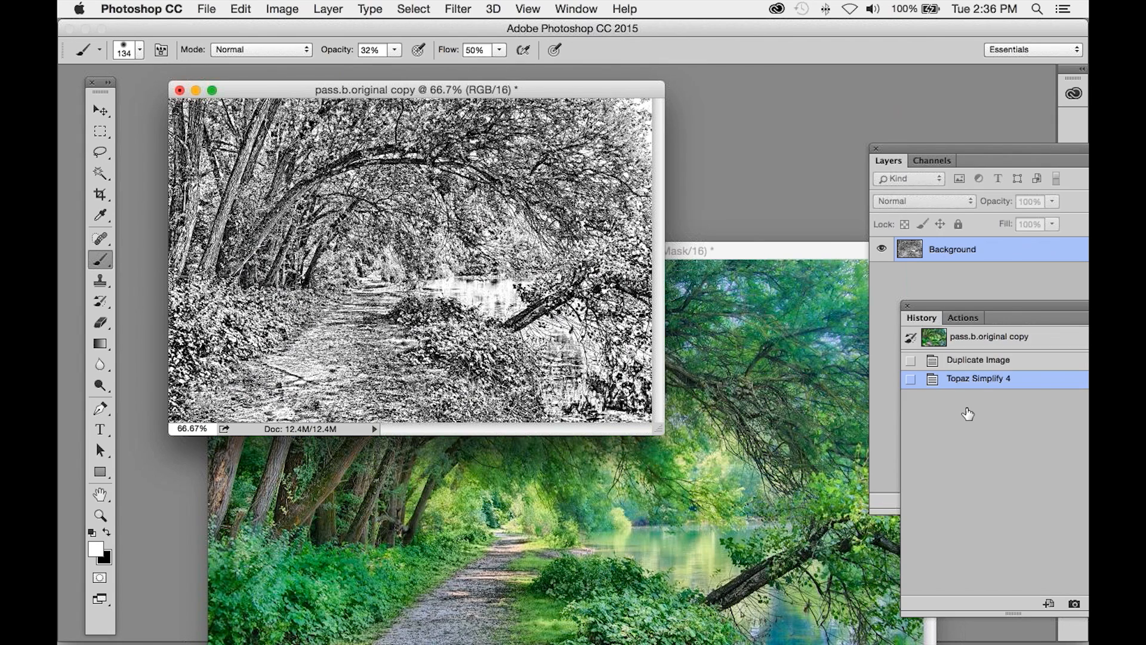
{"action": "left_click", "coordinate": [979, 359]}
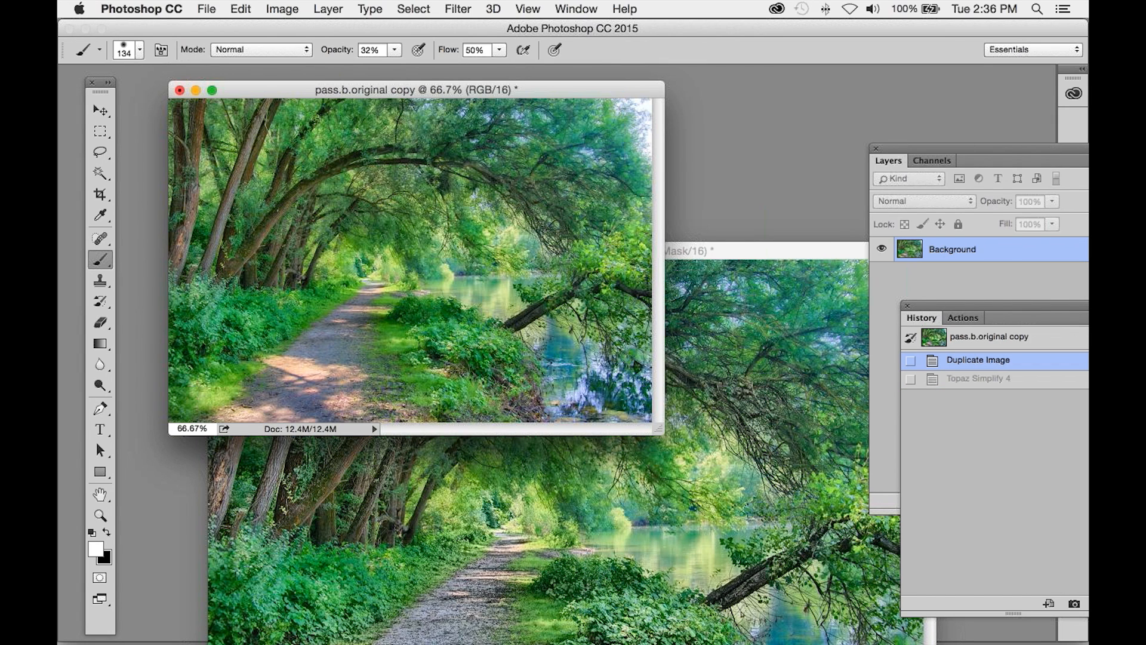
{"action": "left_click", "coordinate": [566, 9]}
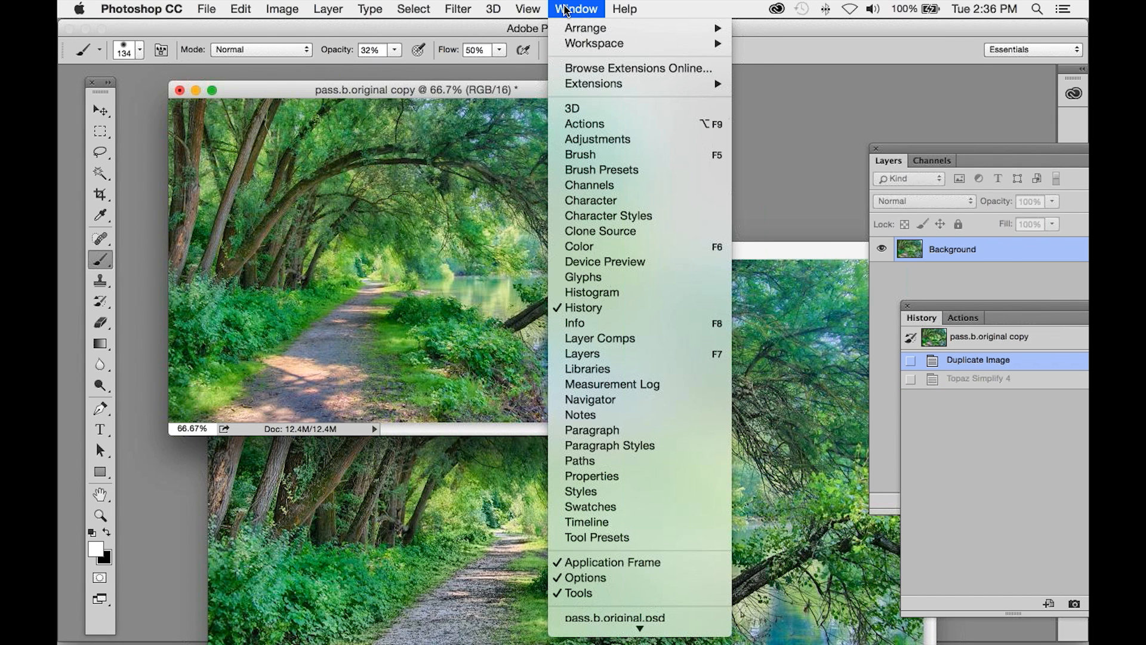
{"action": "mouse_move", "coordinate": [600, 28]}
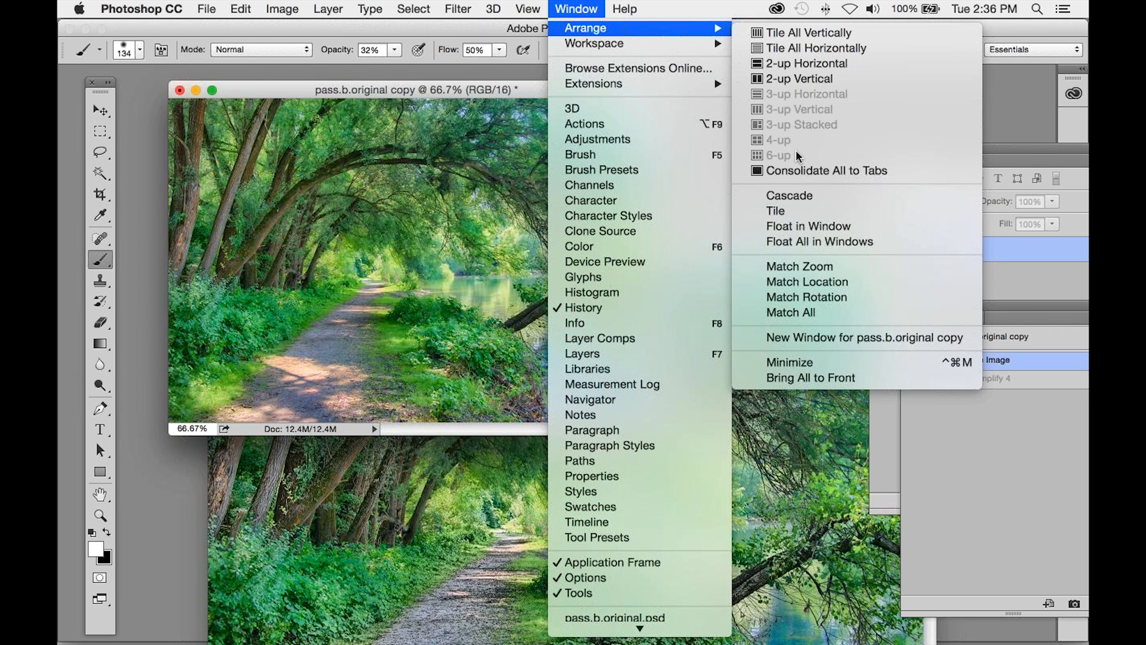
{"action": "left_click", "coordinate": [797, 172]}
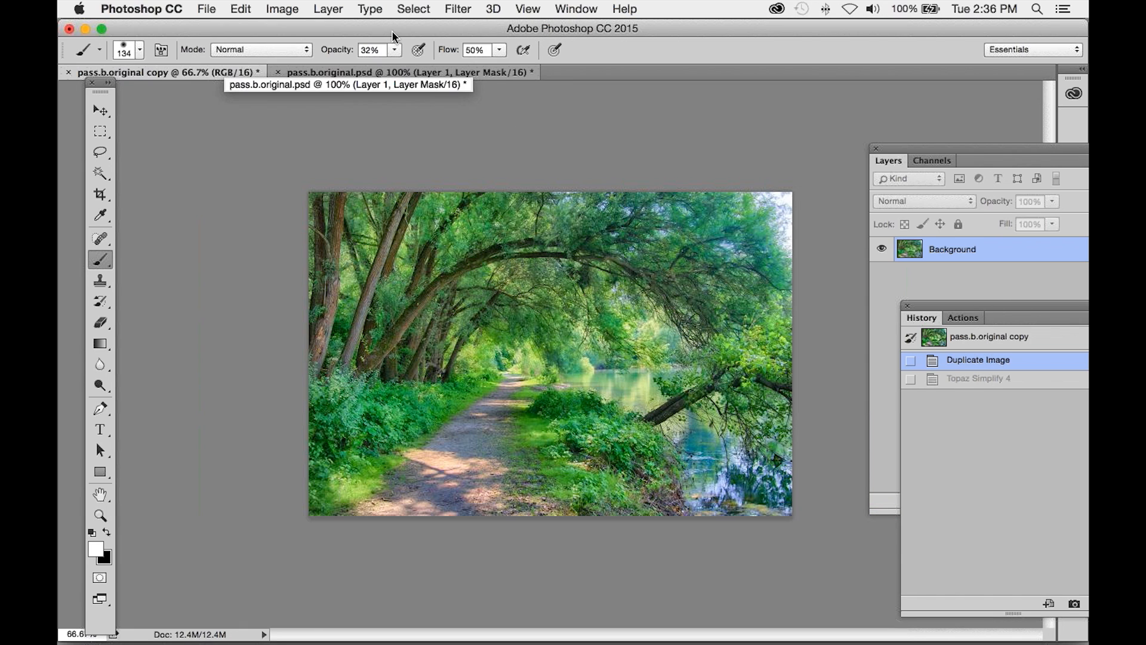
- Apply the Painting - Venice preset from the Stylized Collection of Topaz Adjust 5 to the duplicated path photo
{"action": "left_click", "coordinate": [460, 9]}
{"action": "mouse_move", "coordinate": [509, 384]}
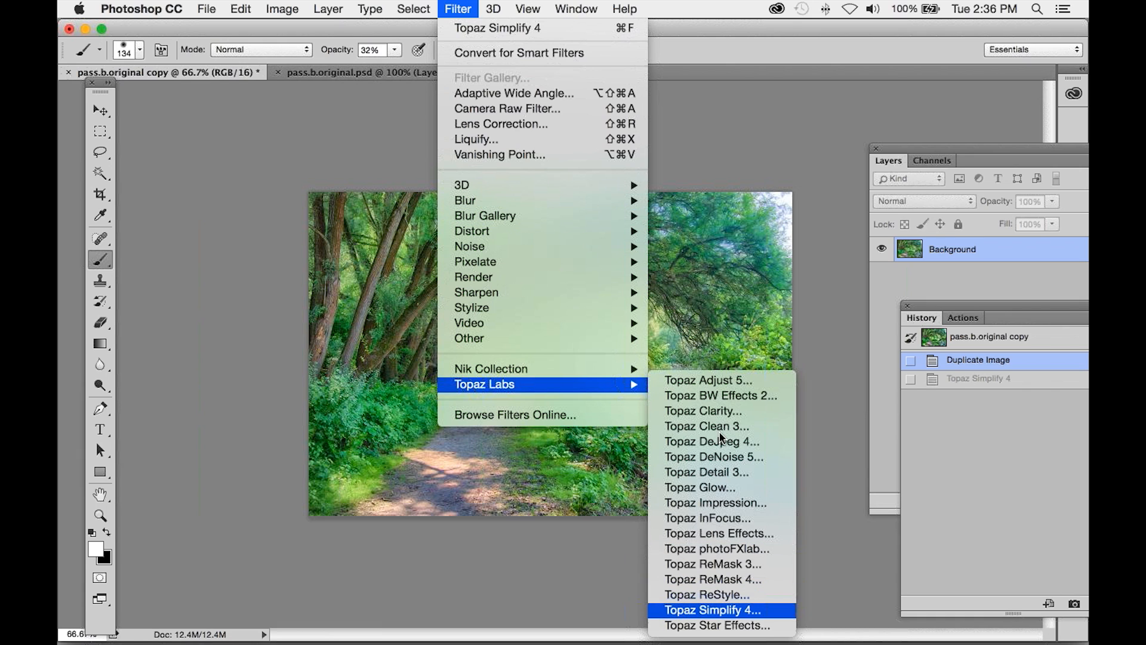
{"action": "left_click", "coordinate": [727, 381]}
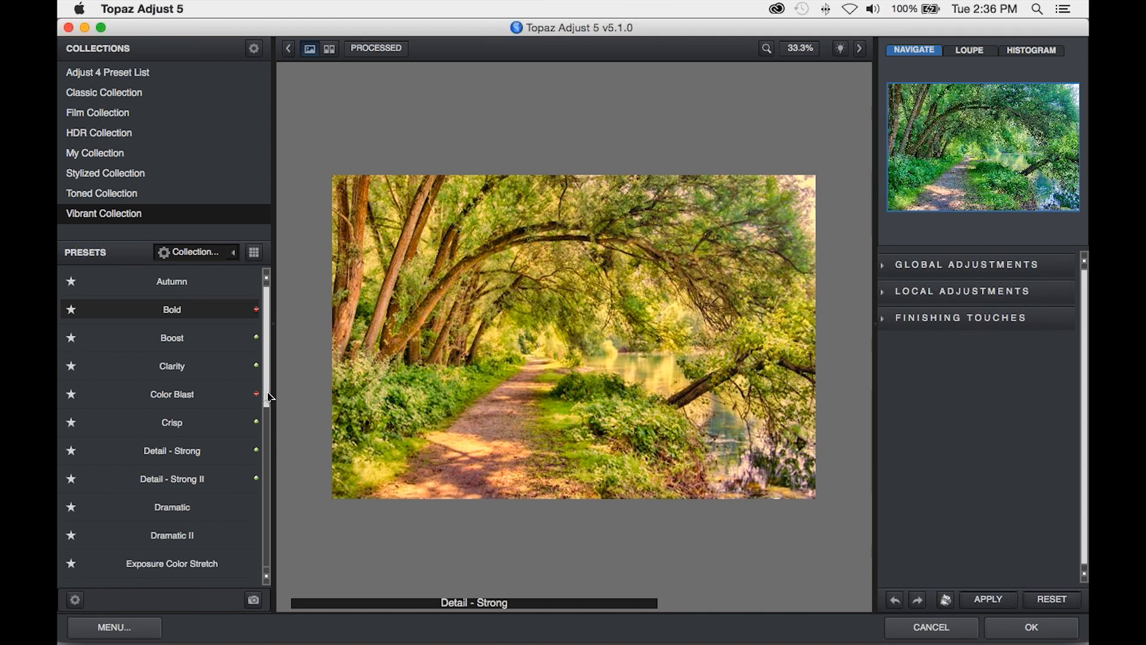
{"action": "left_click_drag", "start_coordinate": [265, 392], "coordinate": [263, 475]}
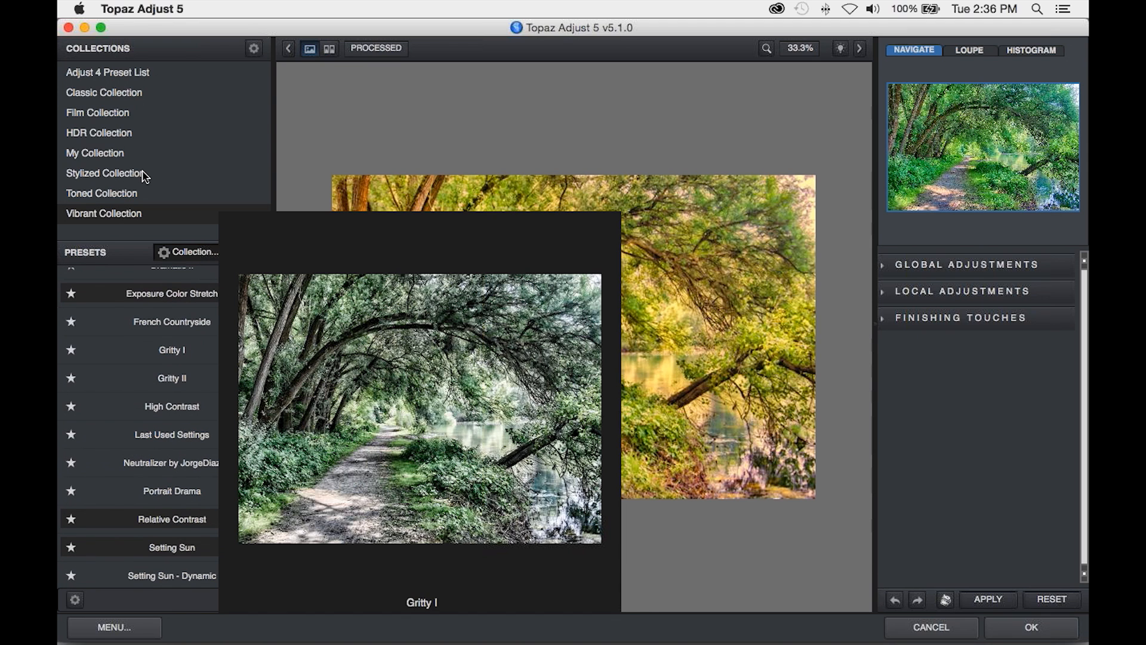
{"action": "left_click", "coordinate": [145, 175]}
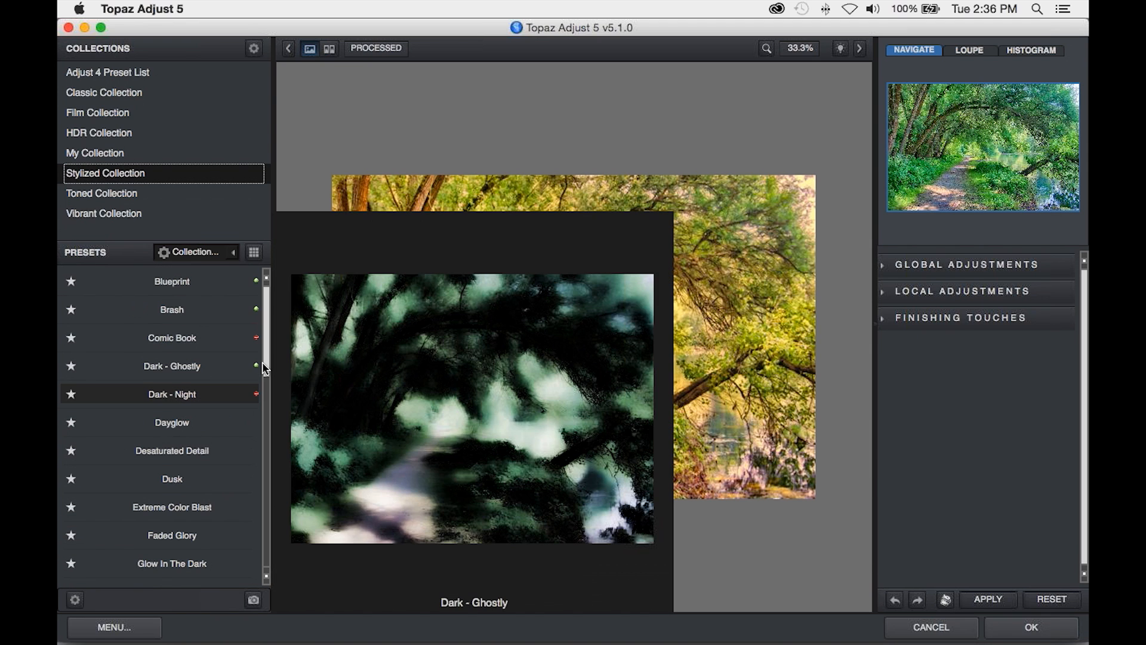
{"action": "left_click_drag", "start_coordinate": [263, 362], "coordinate": [258, 468]}
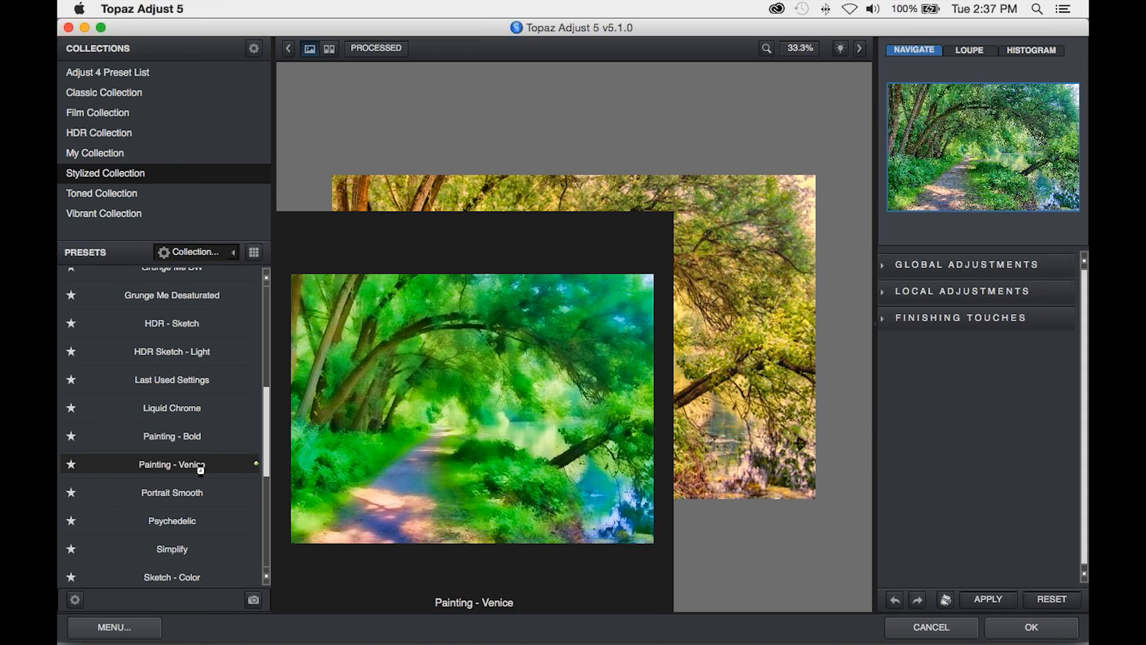
{"action": "left_click", "coordinate": [197, 466]}
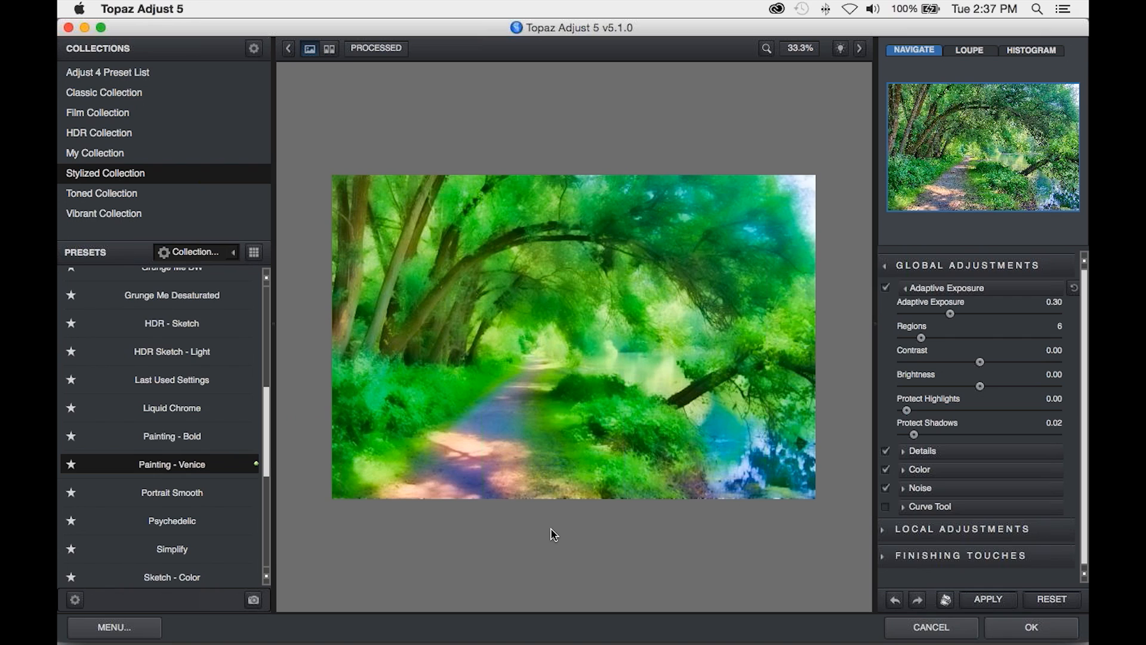
{"action": "left_click", "coordinate": [1036, 630]}
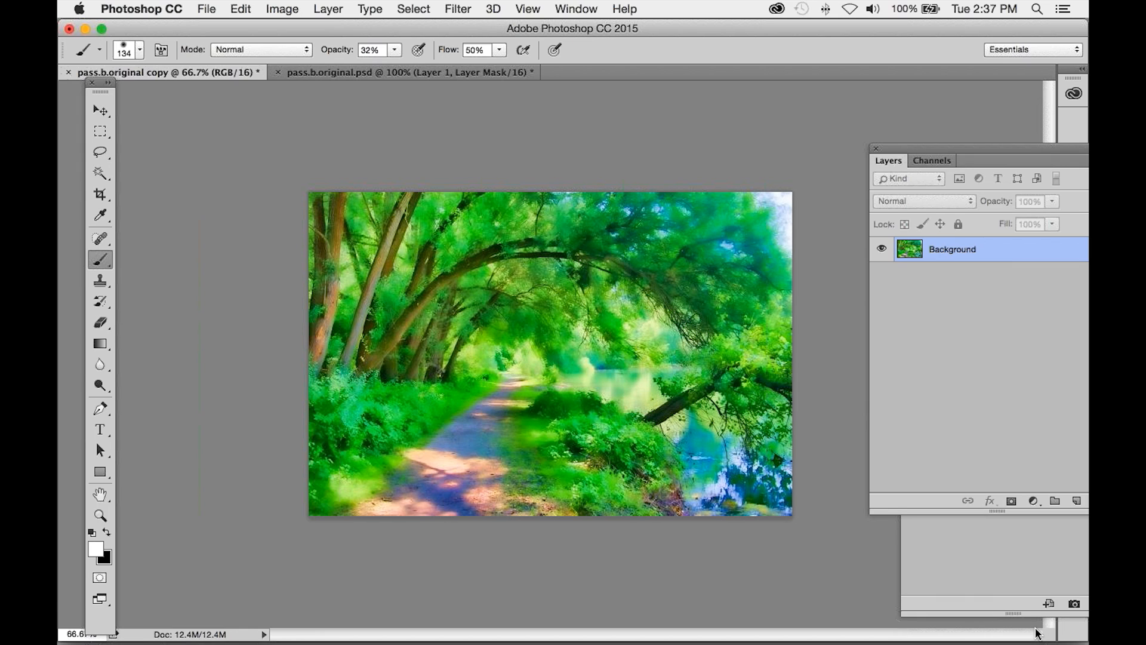
- Float all document windows, copy the Venice-painted image into pass.b.original.psd as an aligned new layer, and minimize the duplicate
{"action": "left_click", "coordinate": [576, 9]}
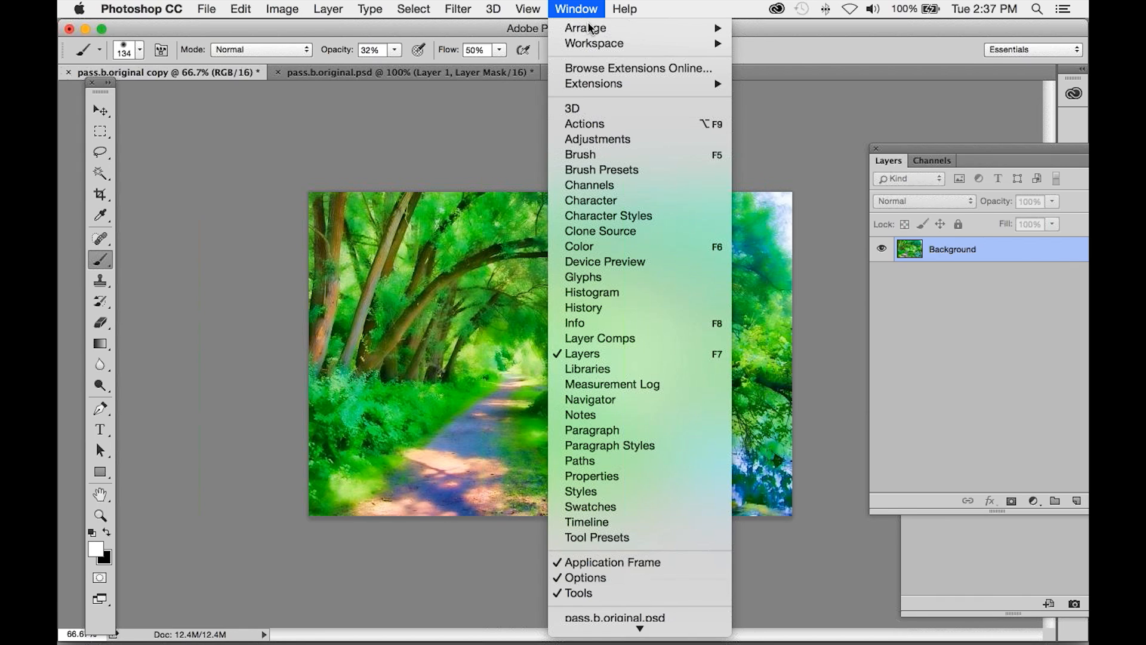
{"action": "mouse_move", "coordinate": [590, 28]}
{"action": "left_click", "coordinate": [809, 243]}
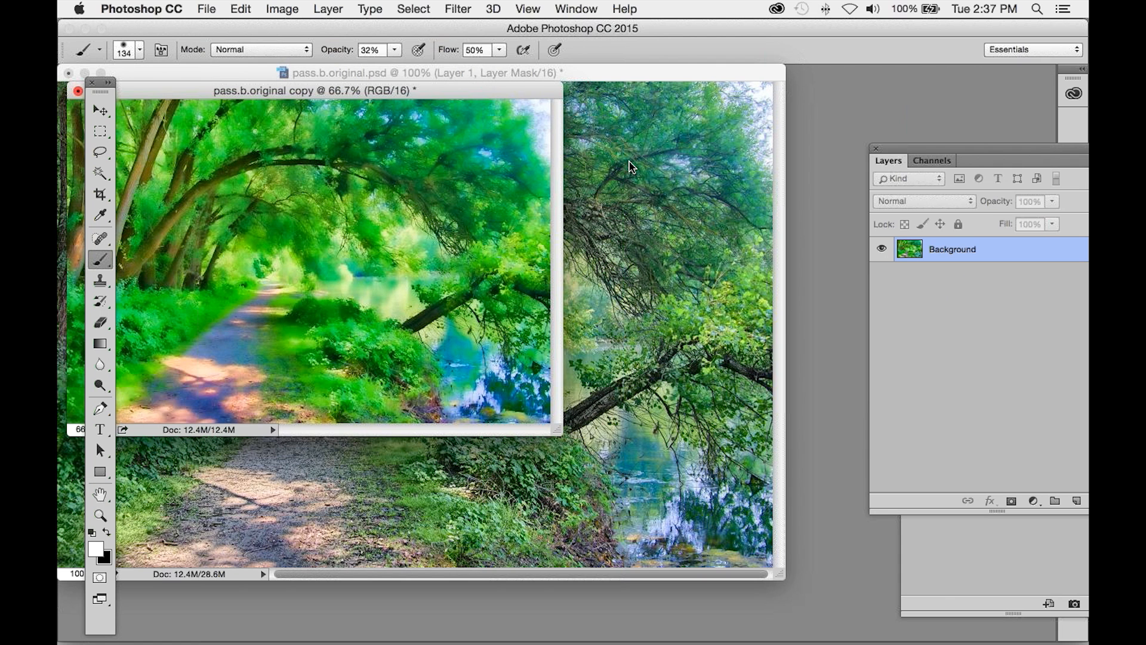
{"action": "key", "text": "v"}
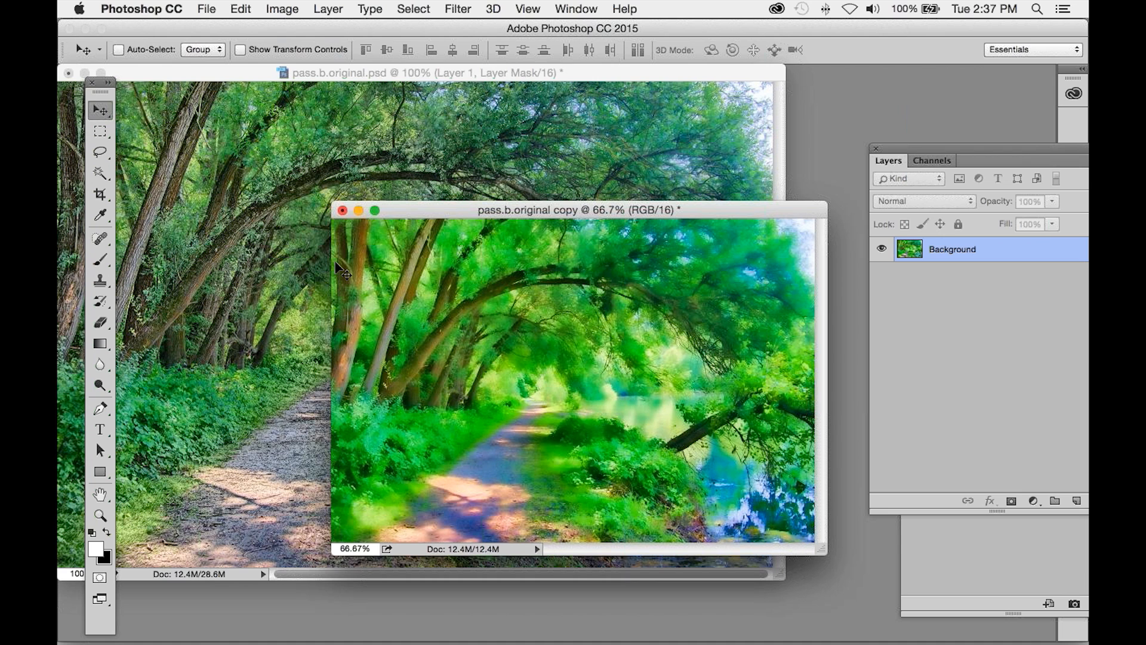
{"action": "left_click_drag", "start_coordinate": [350, 262], "coordinate": [251, 216]}
{"action": "left_click", "coordinate": [812, 211]}
{"action": "left_click", "coordinate": [359, 211]}
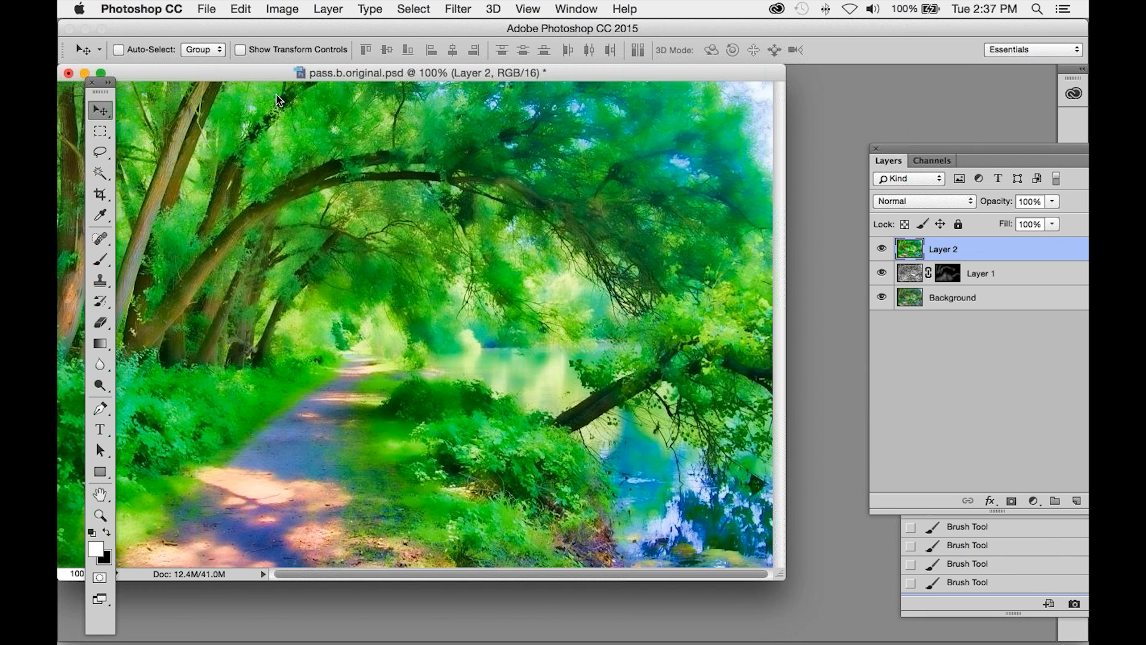
{"action": "left_click_drag", "start_coordinate": [278, 73], "coordinate": [372, 100]}
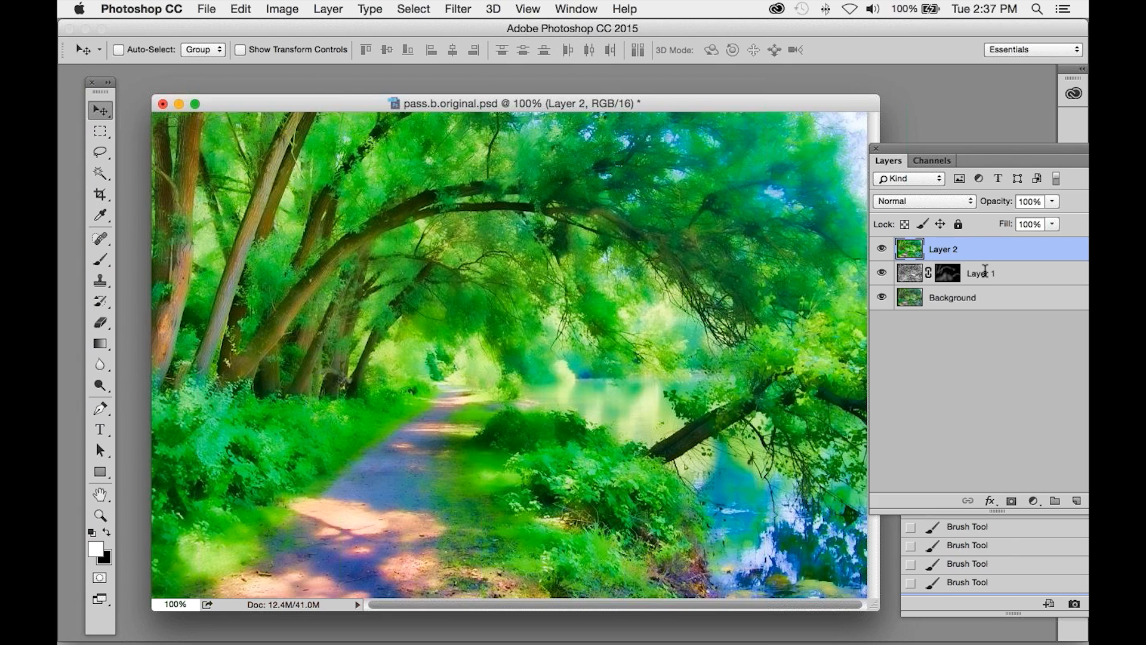
- Rename the wood-carving layer as wood and the new painted layer above it as venice
{"action": "double_click", "coordinate": [981, 273]}
{"action": "type", "text": "wood"}
{"action": "key", "text": "Return"}
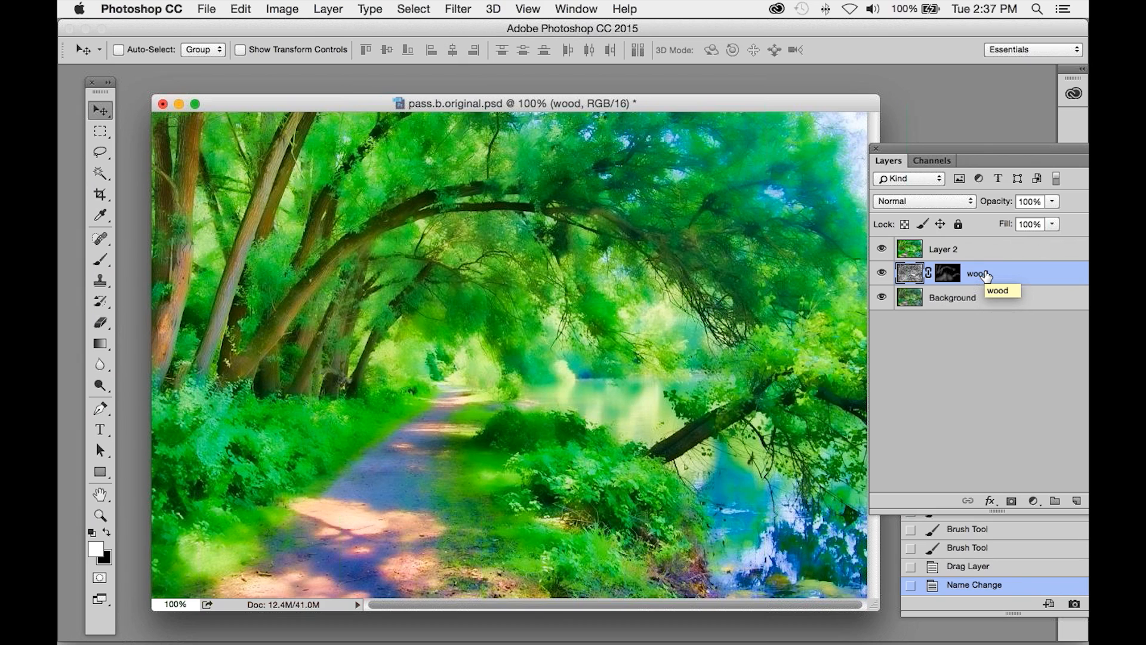
{"action": "double_click", "coordinate": [933, 248]}
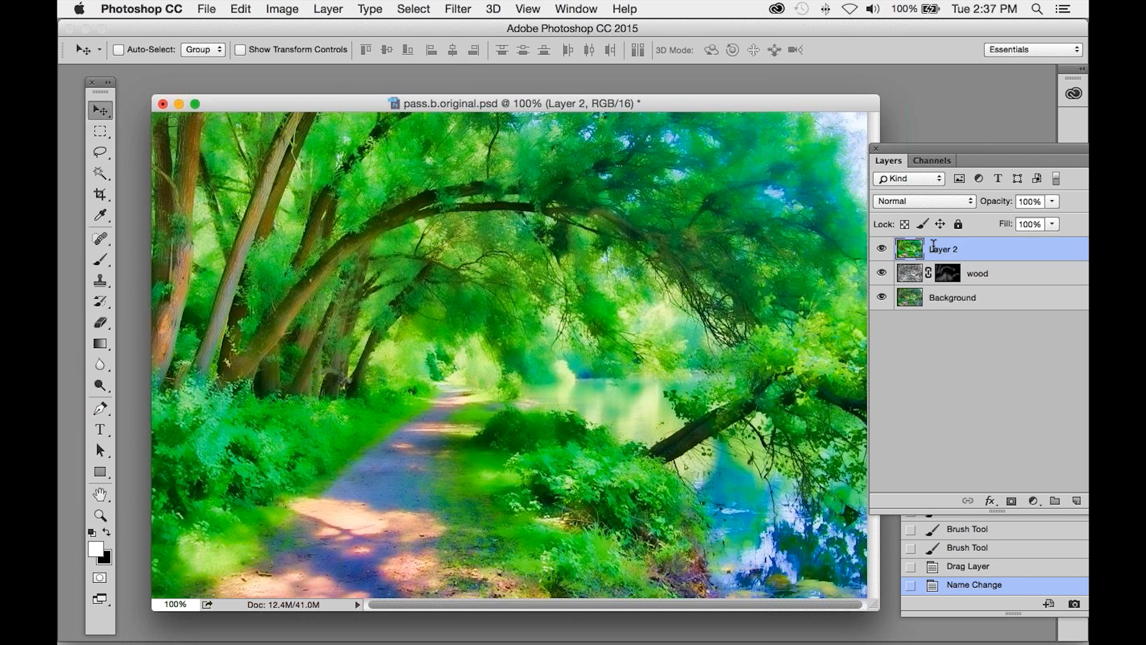
{"action": "type", "text": "ken"}
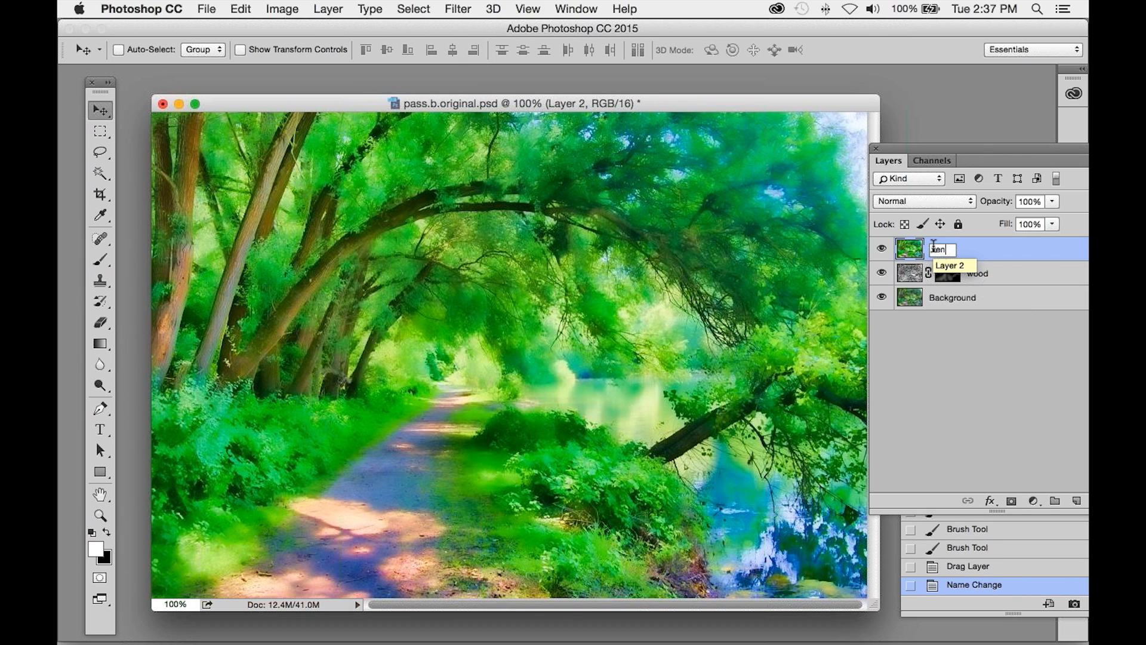
{"action": "type", "text": "ice"}
{"action": "key", "text": "Return"}
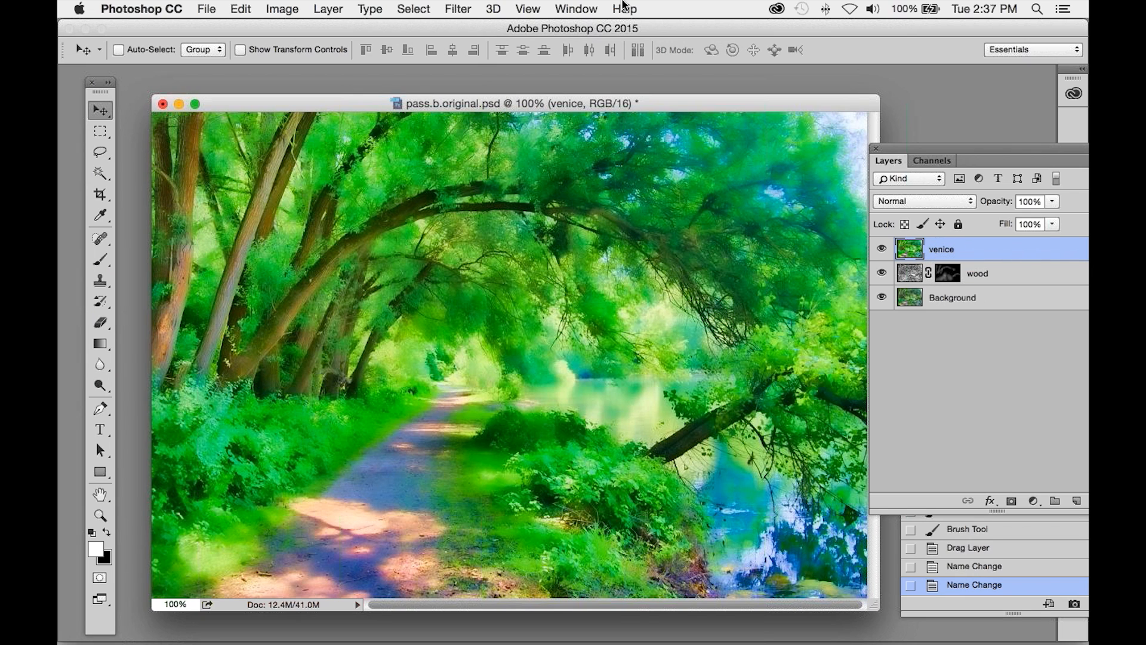
- Add a Hide All layer mask to the venice layer
{"action": "left_click", "coordinate": [321, 10]}
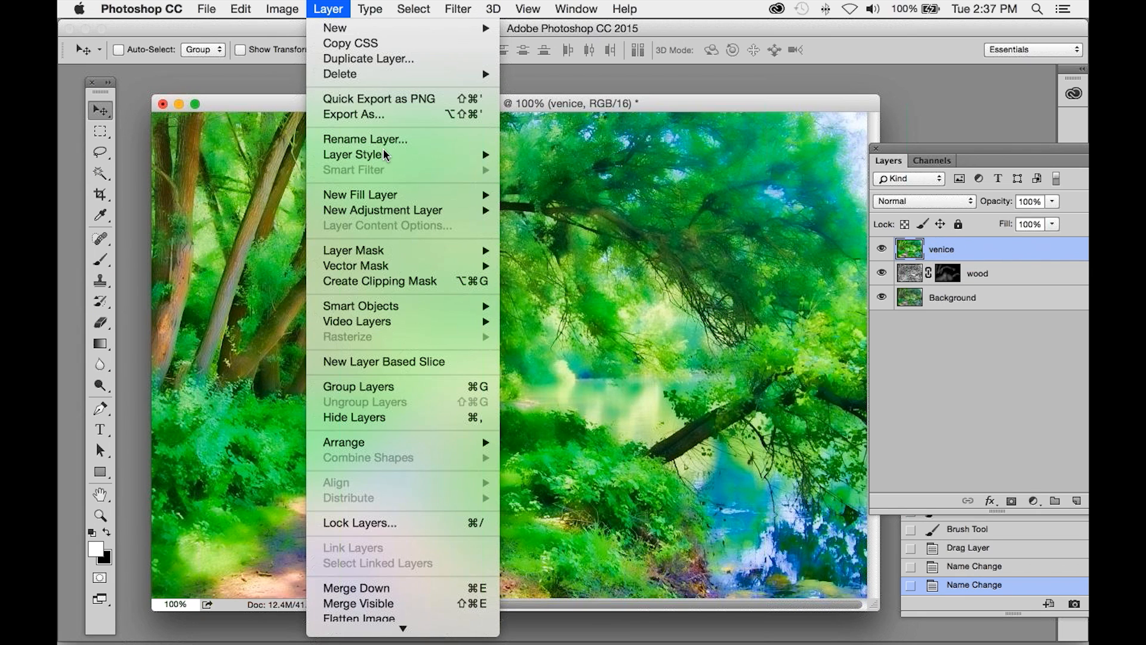
{"action": "mouse_move", "coordinate": [472, 250]}
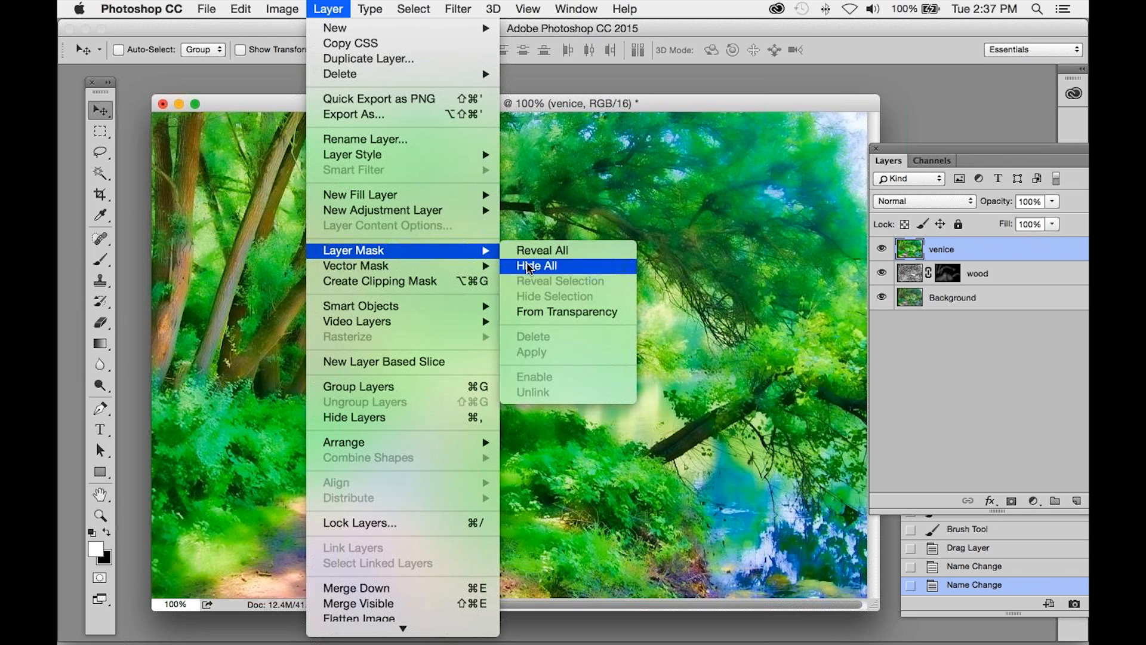
{"action": "left_click", "coordinate": [529, 266]}
- Paint white on the venice mask over the foliage, undergrowth and trees with a 444 px brush at 59% opacity
{"action": "key", "text": "b"}
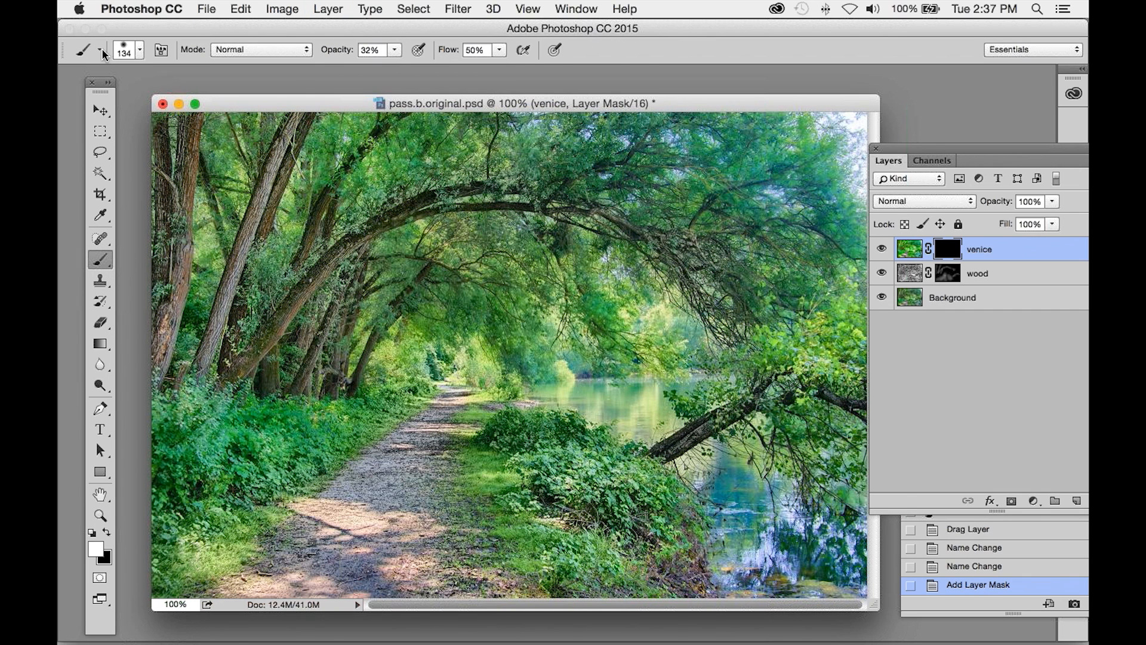
{"action": "left_click", "coordinate": [139, 50]}
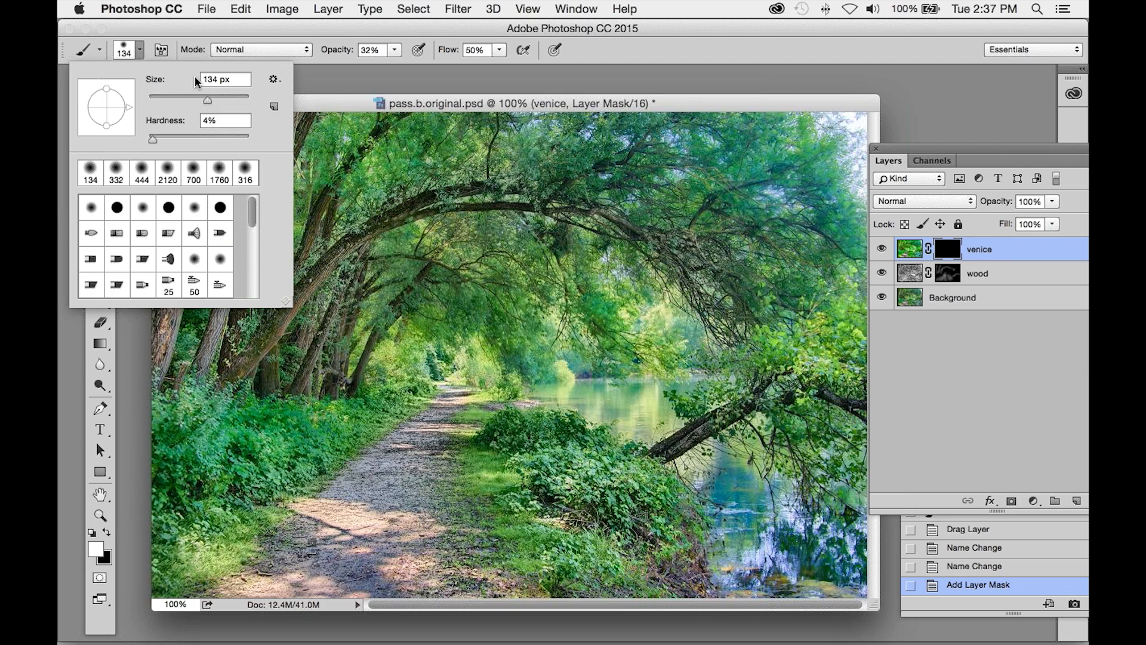
{"action": "left_click", "coordinate": [234, 98]}
{"action": "left_click", "coordinate": [394, 50]}
{"action": "left_click_drag", "start_coordinate": [394, 66], "coordinate": [419, 67]}
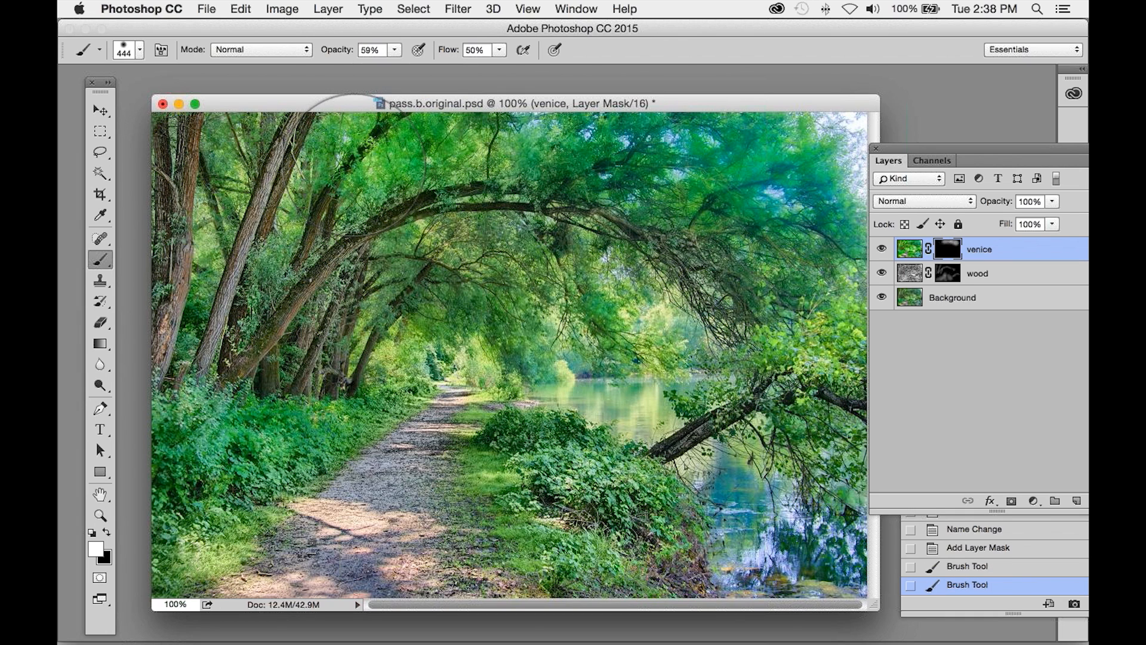
{"action": "left_click_drag", "start_coordinate": [591, 341], "coordinate": [621, 344]}
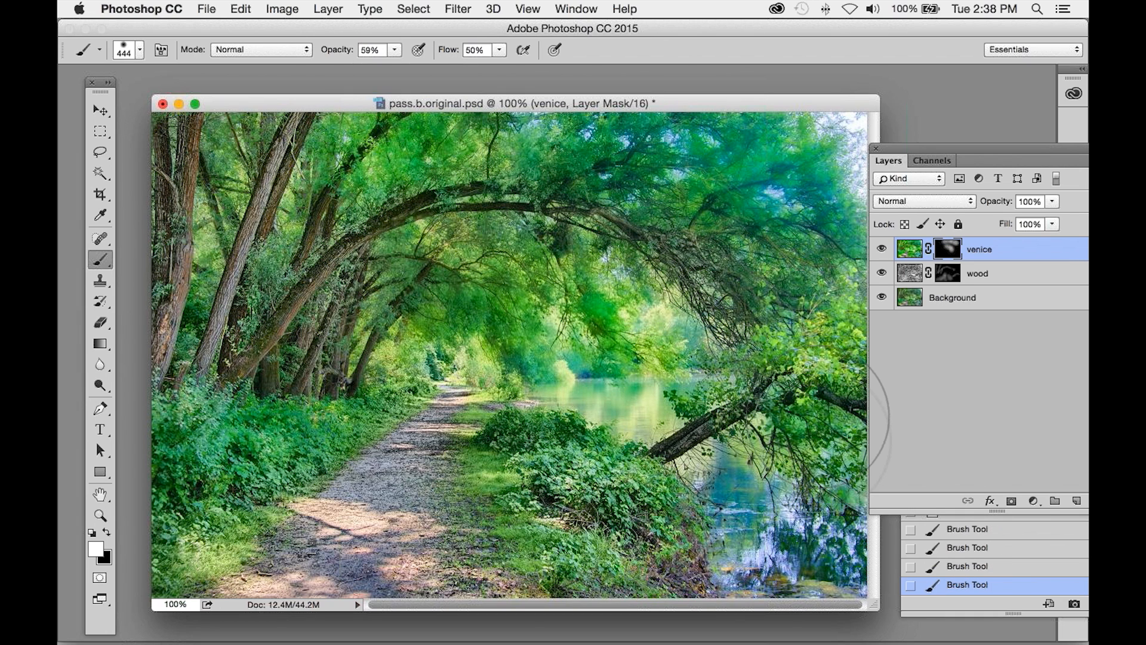
{"action": "left_click_drag", "start_coordinate": [570, 490], "coordinate": [580, 514]}
{"action": "left_click_drag", "start_coordinate": [376, 418], "coordinate": [220, 460]}
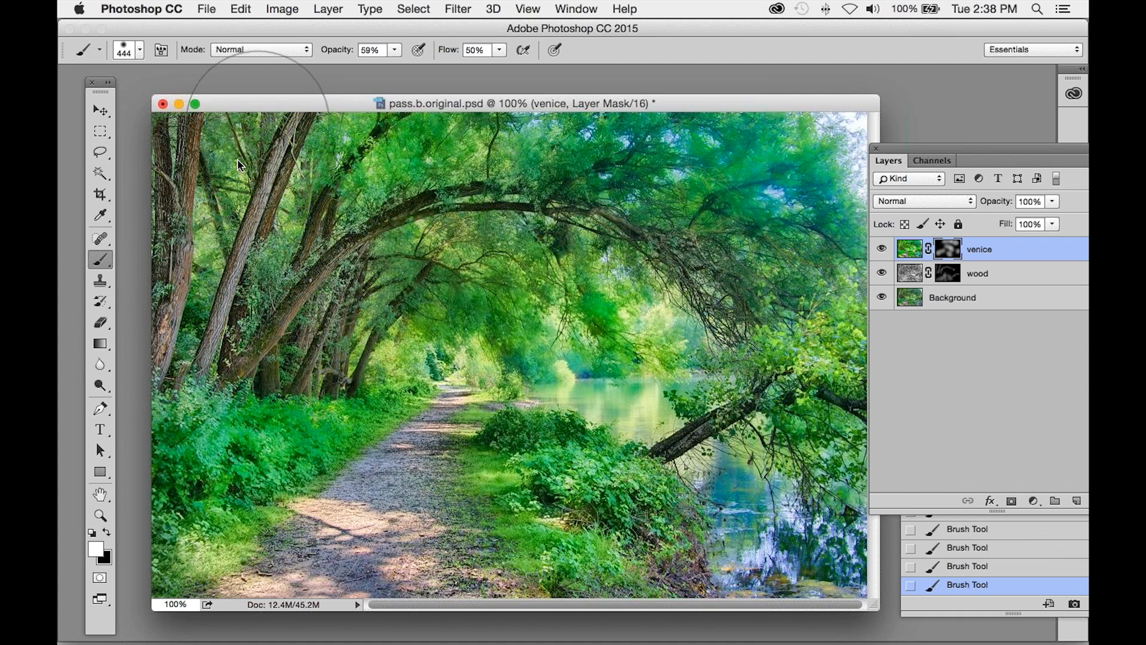
{"action": "left_click_drag", "start_coordinate": [242, 103], "coordinate": [231, 118]}
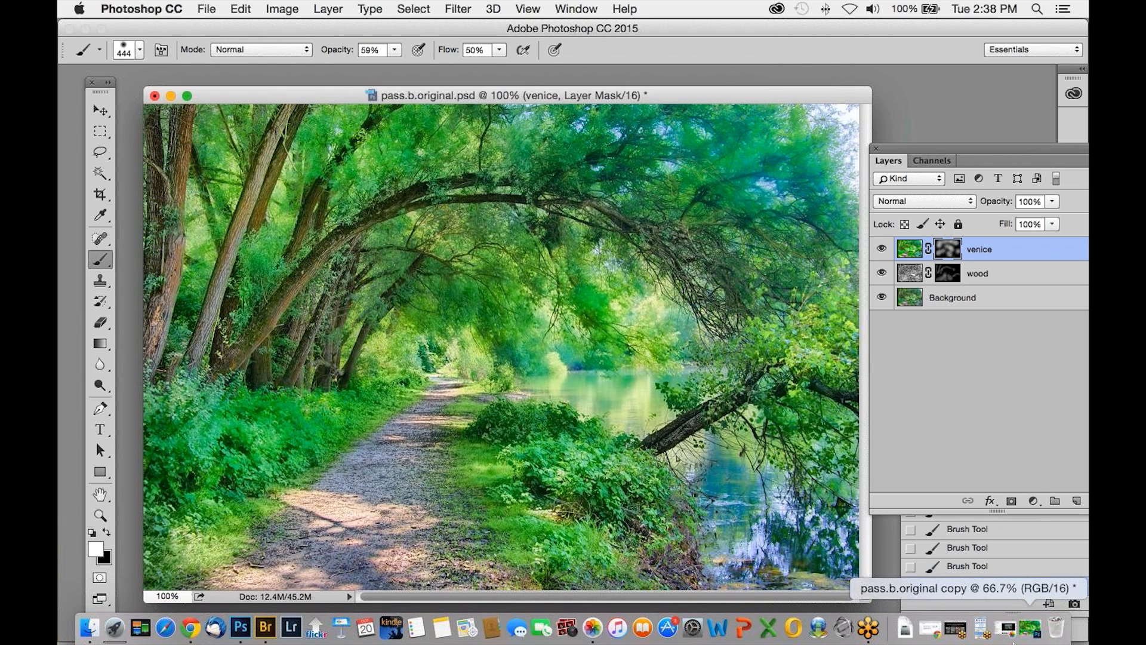
- Restore the minimized duplicate, revert it to its Duplicate Image history state, and open it in Topaz Impression
{"action": "left_click", "coordinate": [1020, 631]}
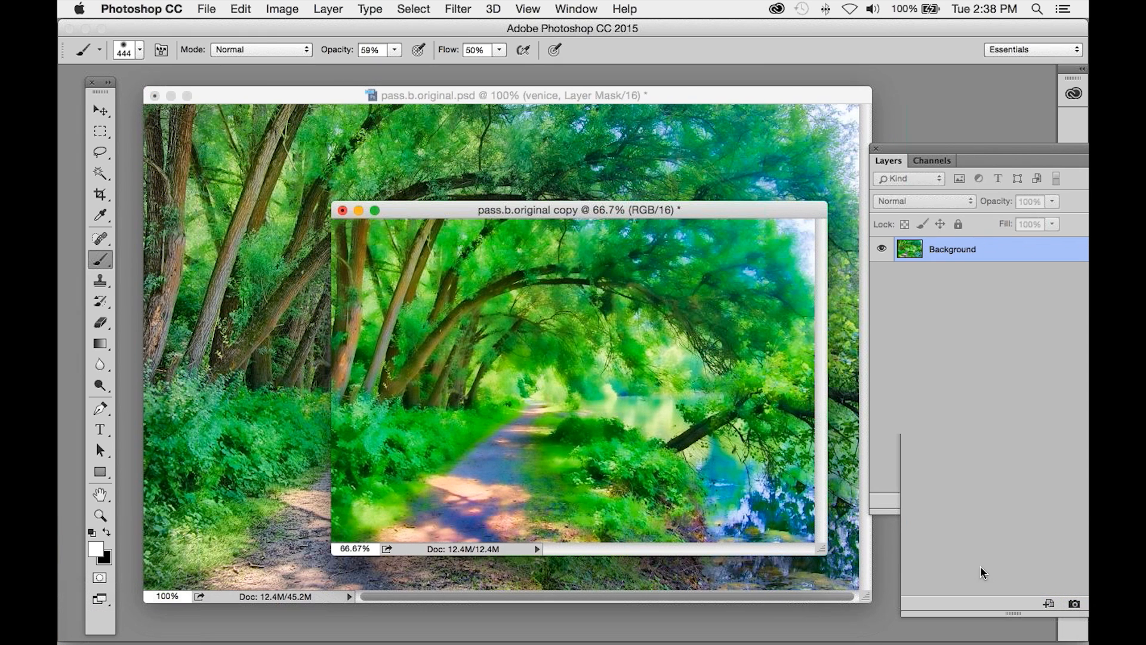
{"action": "left_click", "coordinate": [959, 360]}
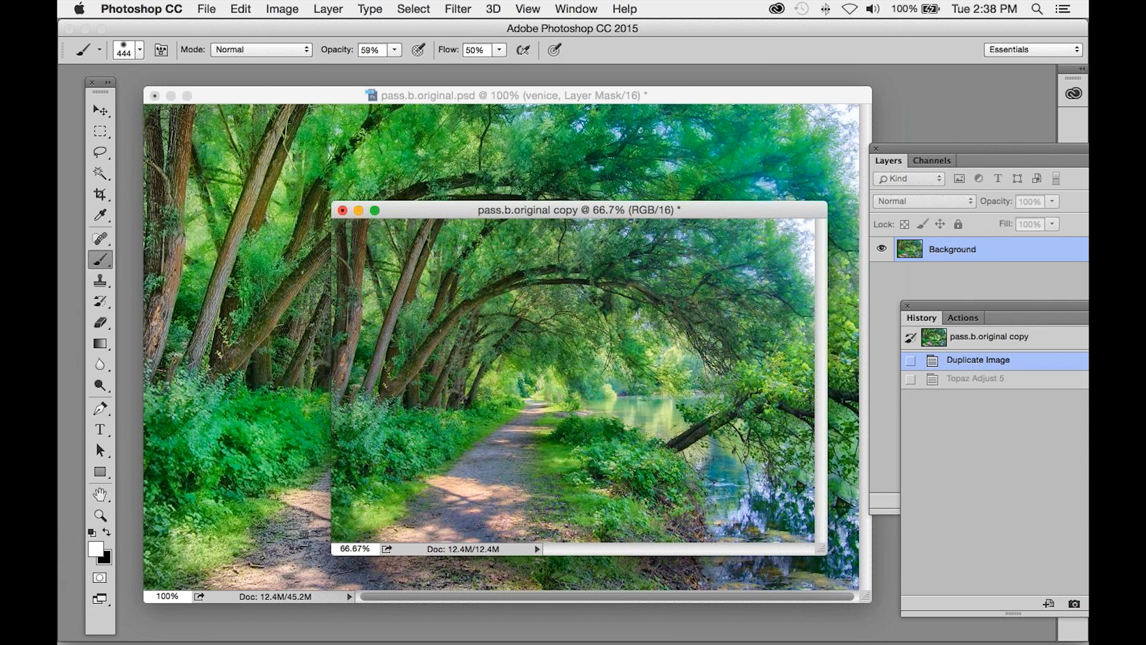
{"action": "left_click", "coordinate": [458, 9]}
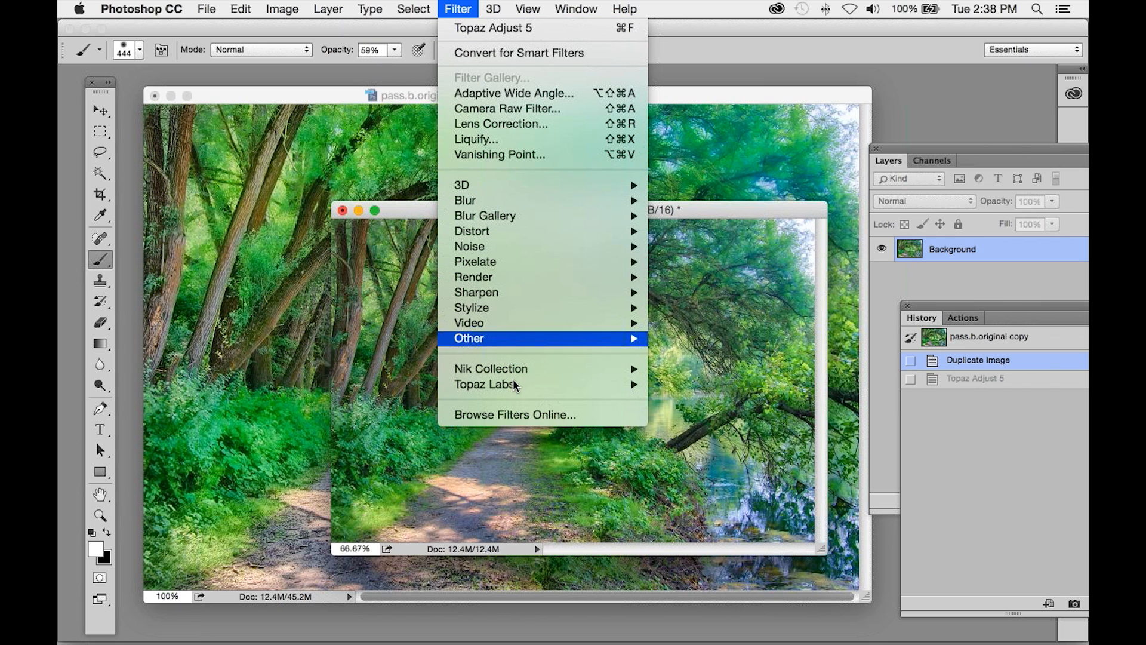
{"action": "mouse_move", "coordinate": [621, 384]}
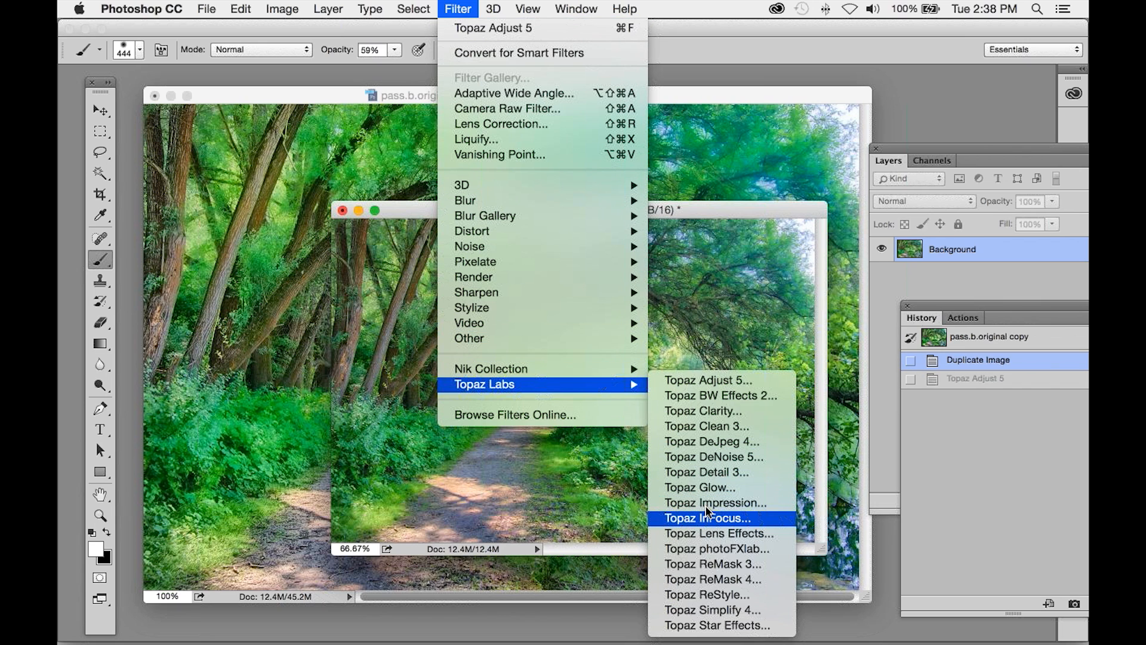
{"action": "left_click", "coordinate": [706, 505]}
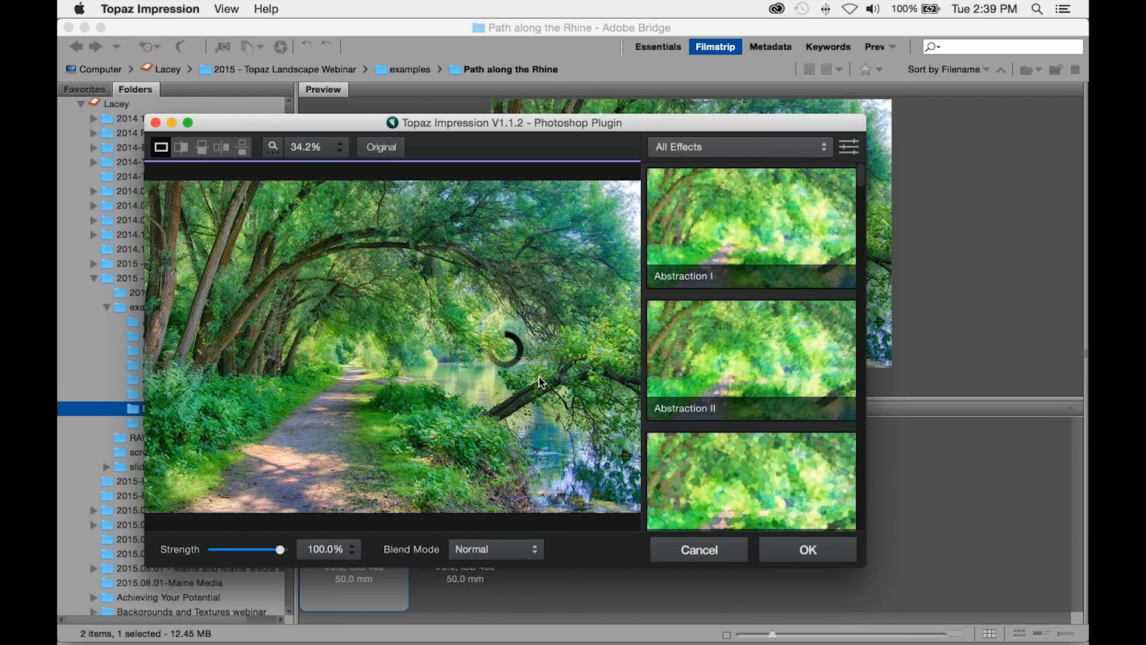
- Choose the Degas Dancers I effect from the Painting category and open its adjustment settings
{"action": "left_click_drag", "start_coordinate": [862, 184], "coordinate": [861, 215]}
{"action": "scroll", "coordinate": [861, 215], "scroll_direction": "down", "scroll_amount": 3}
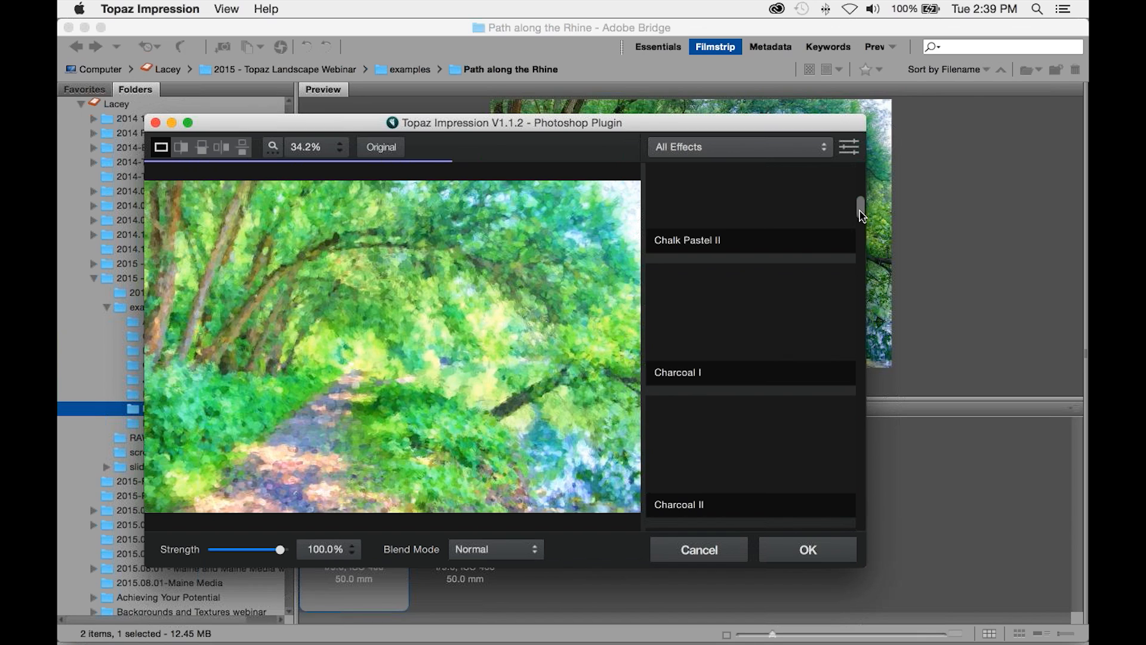
{"action": "left_click", "coordinate": [822, 147]}
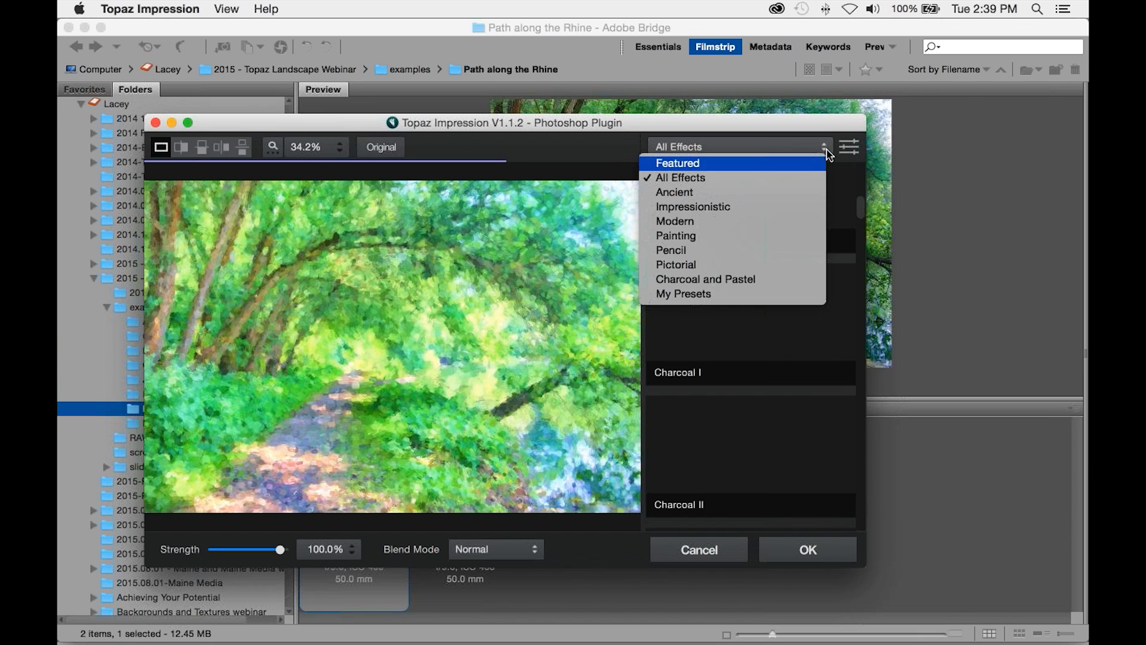
{"action": "left_click", "coordinate": [693, 238]}
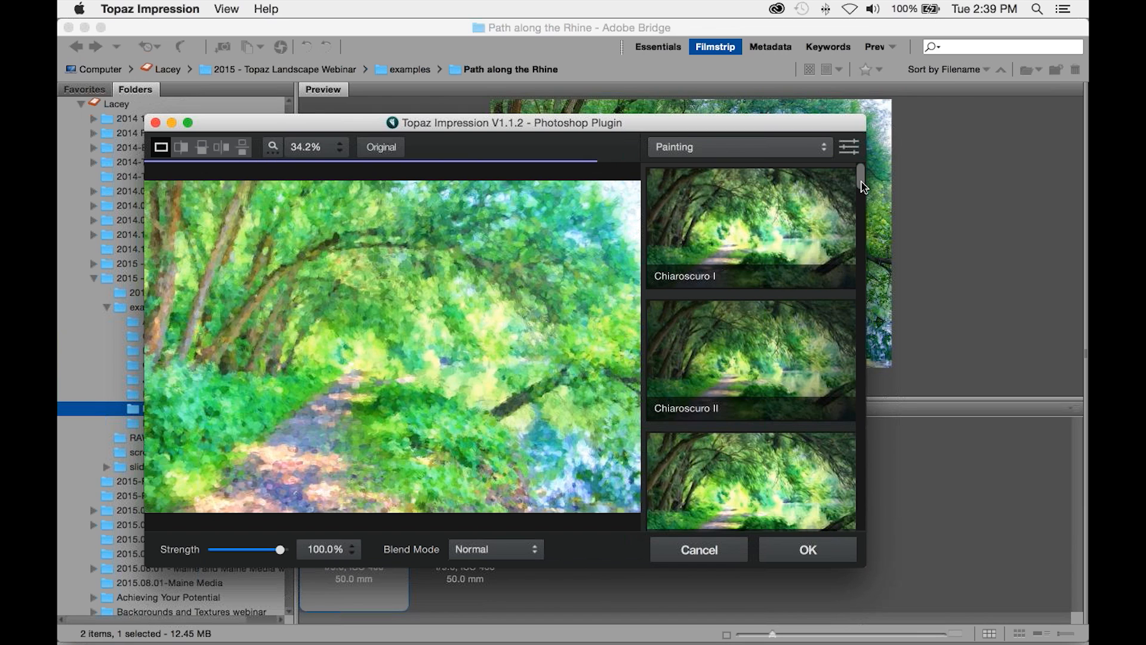
{"action": "scroll", "coordinate": [864, 203], "scroll_direction": "down", "scroll_amount": 1}
{"action": "scroll", "coordinate": [864, 203], "scroll_direction": "down", "scroll_amount": 5}
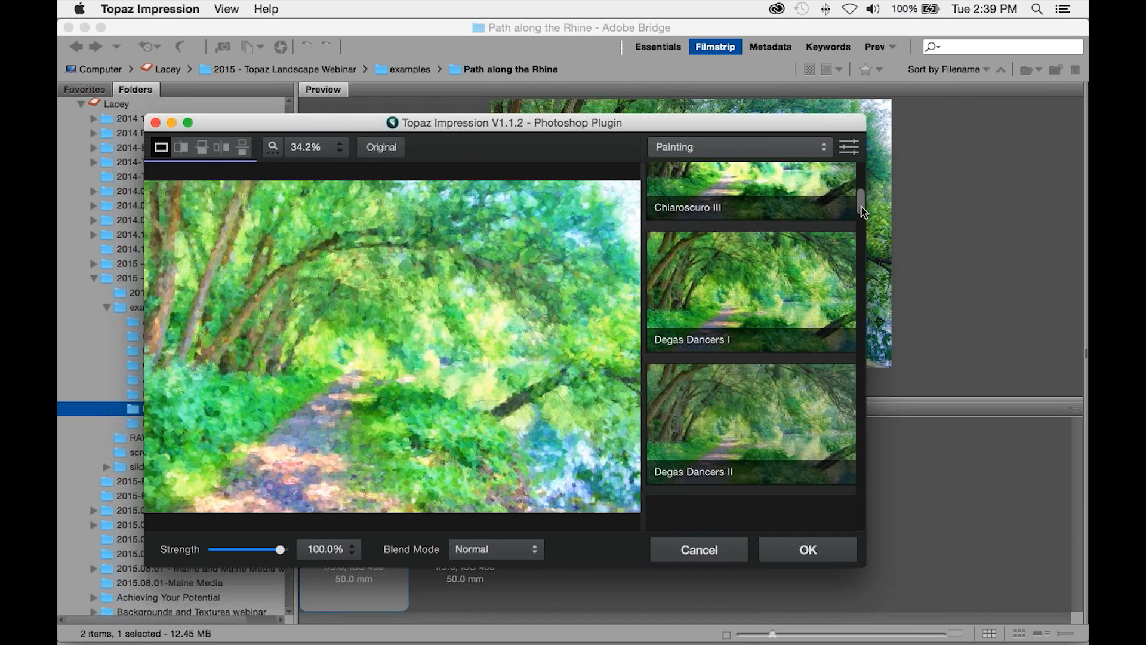
{"action": "left_click", "coordinate": [791, 277]}
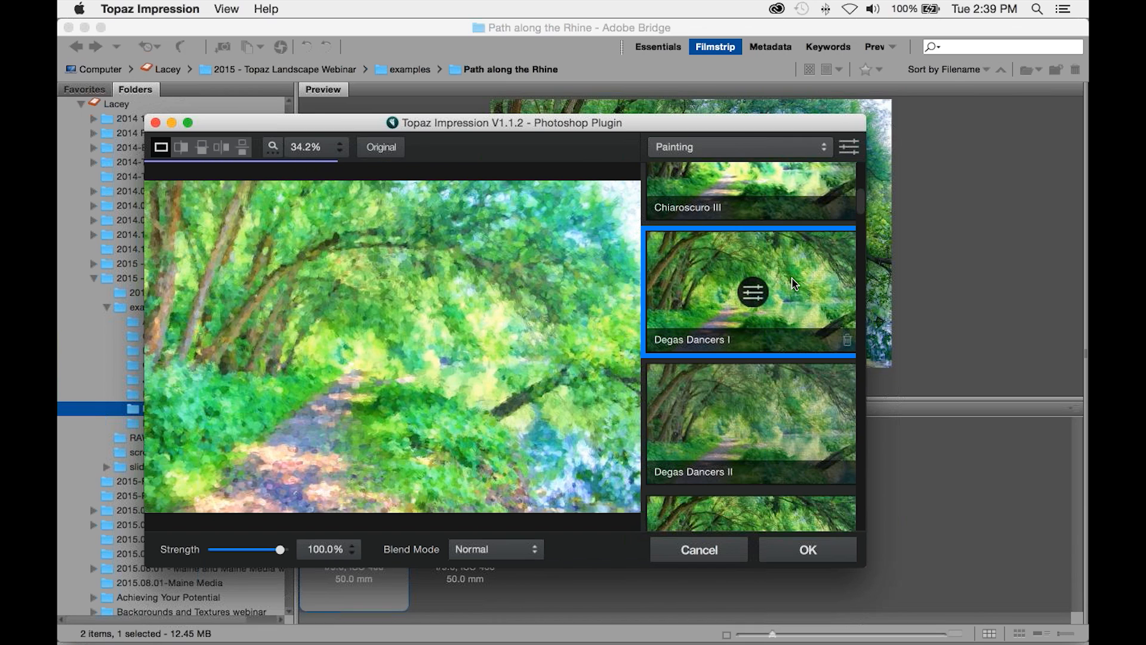
{"action": "left_click", "coordinate": [753, 293]}
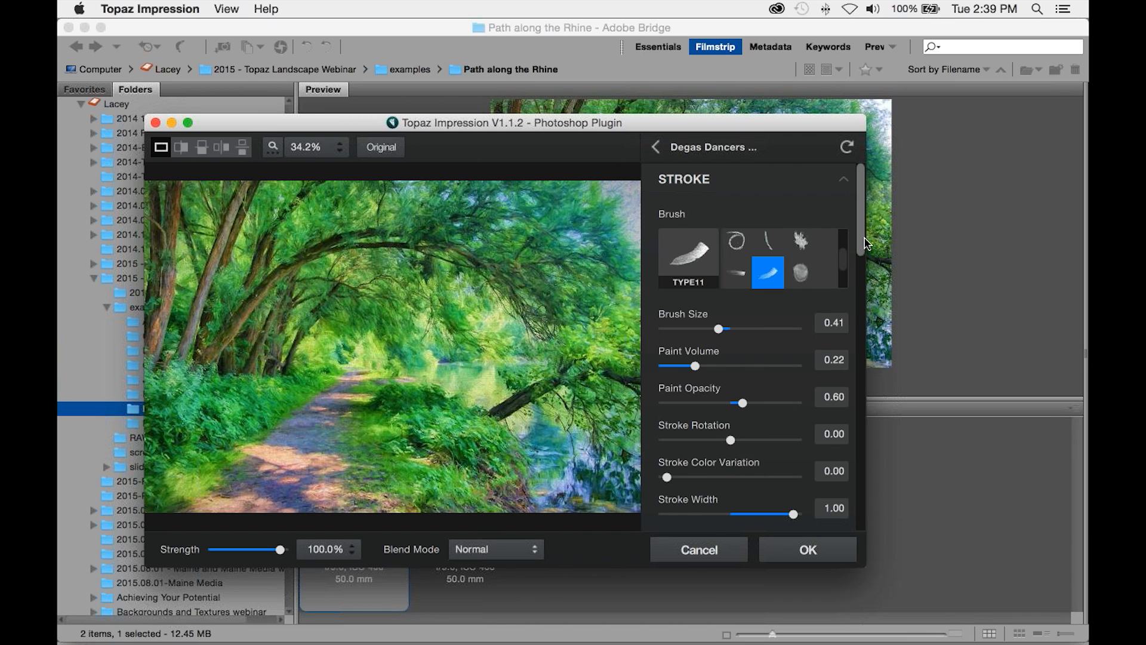
- Increase the Brush Size of the Degas Dancers I effect to 0.70
{"action": "scroll", "coordinate": [864, 248], "scroll_direction": "down", "scroll_amount": 2}
{"action": "left_click_drag", "start_coordinate": [863, 248], "coordinate": [859, 261]}
{"action": "scroll", "coordinate": [860, 269], "scroll_direction": "down", "scroll_amount": 3}
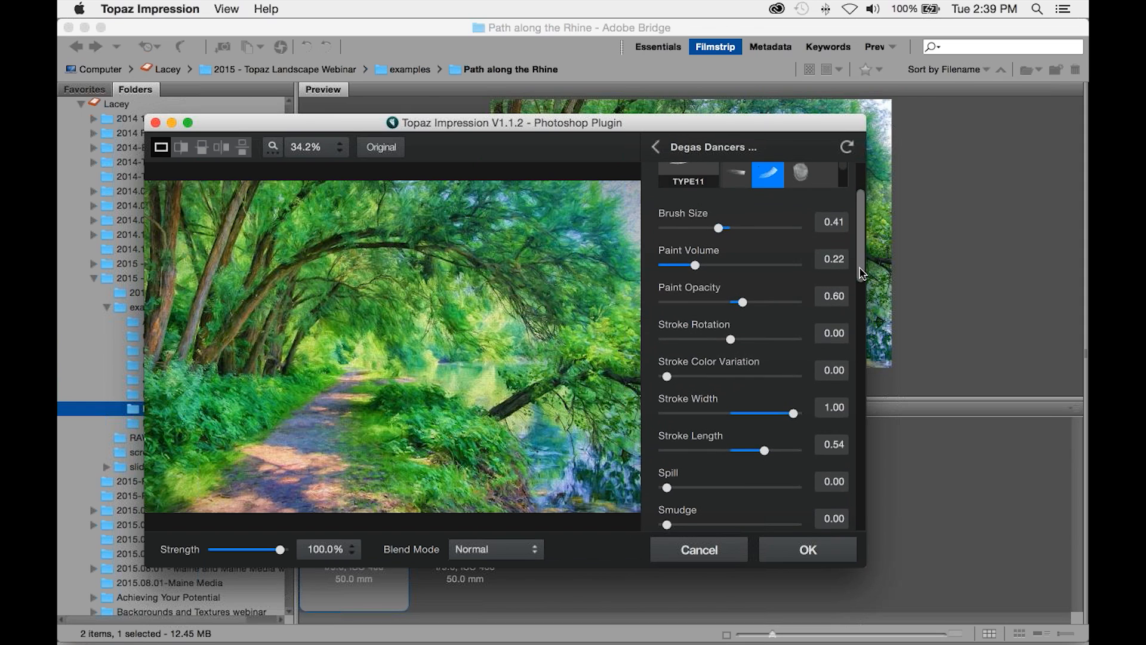
{"action": "left_click_drag", "start_coordinate": [720, 216], "coordinate": [755, 218]}
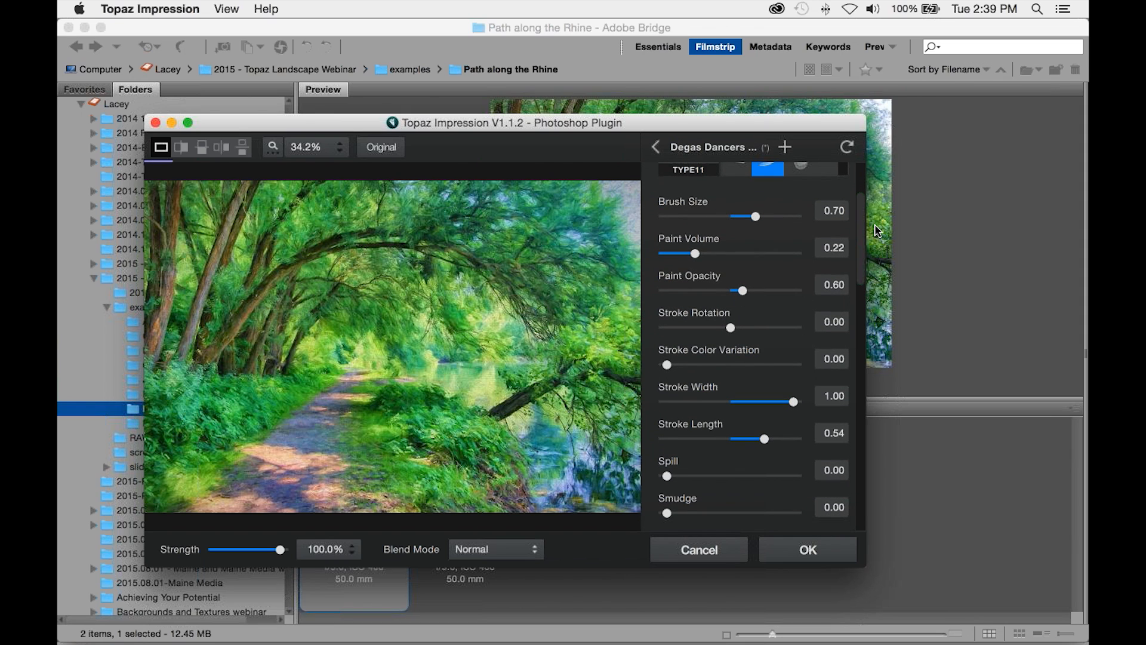
- Change the effect's texture to Paper I and apply the Impression effect to the duplicate
{"action": "scroll", "coordinate": [854, 274], "scroll_direction": "down", "scroll_amount": 5}
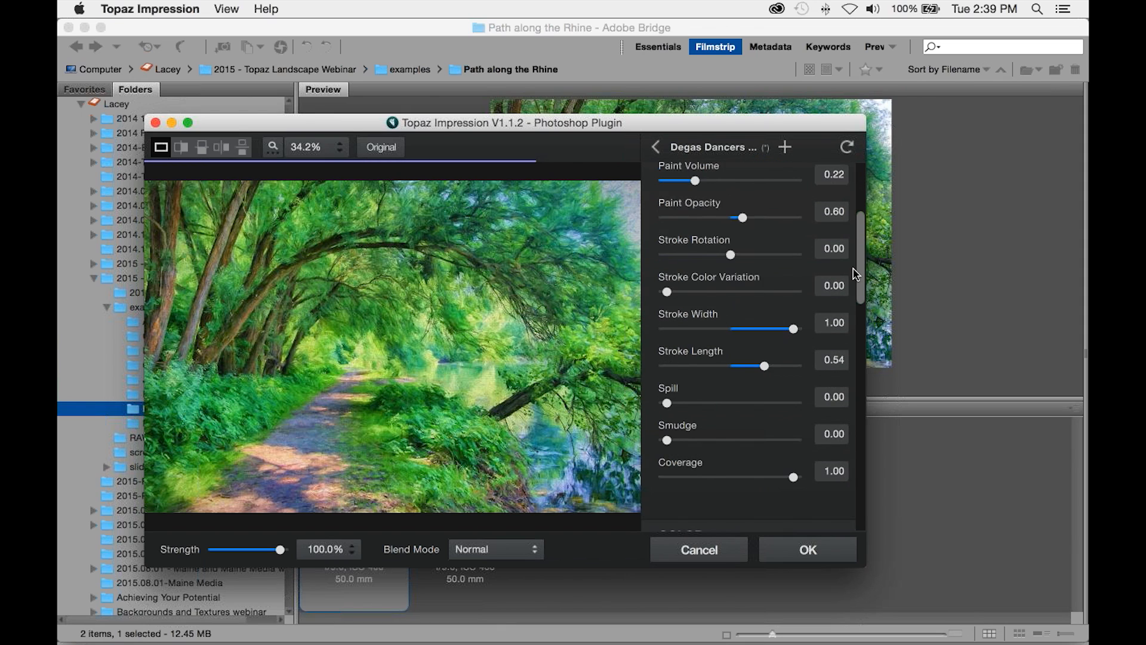
{"action": "scroll", "coordinate": [853, 272], "scroll_direction": "down", "scroll_amount": 15}
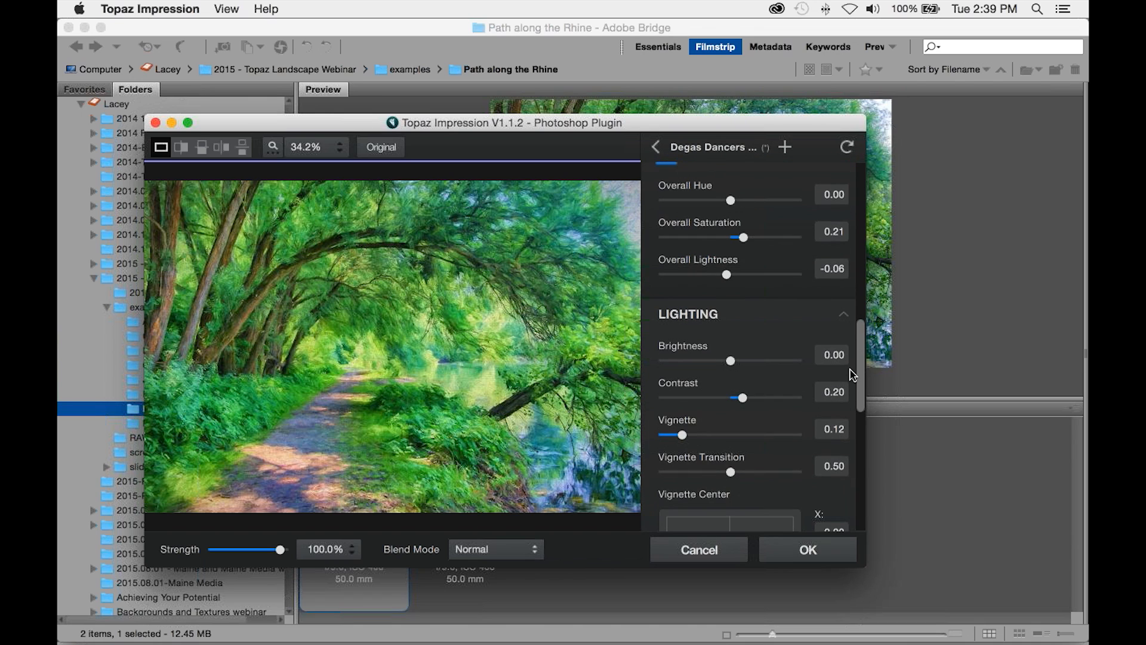
{"action": "scroll", "coordinate": [851, 406], "scroll_direction": "down", "scroll_amount": 2}
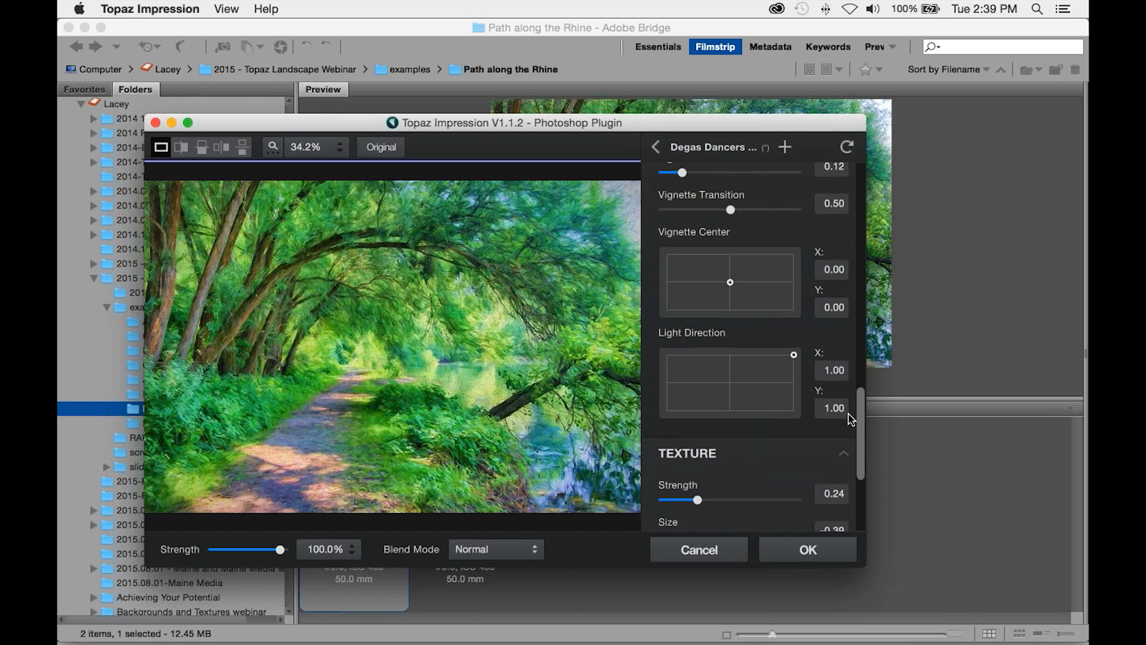
{"action": "scroll", "coordinate": [852, 420], "scroll_direction": "down", "scroll_amount": 5}
{"action": "scroll", "coordinate": [846, 391], "scroll_direction": "down", "scroll_amount": 3}
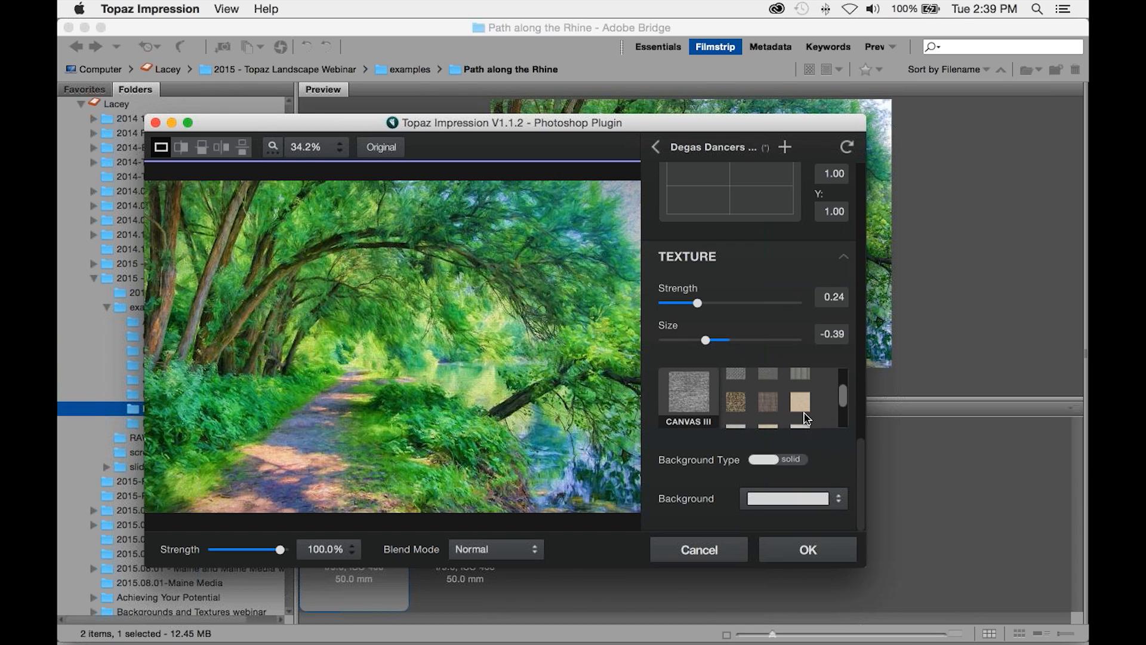
{"action": "left_click", "coordinate": [802, 411]}
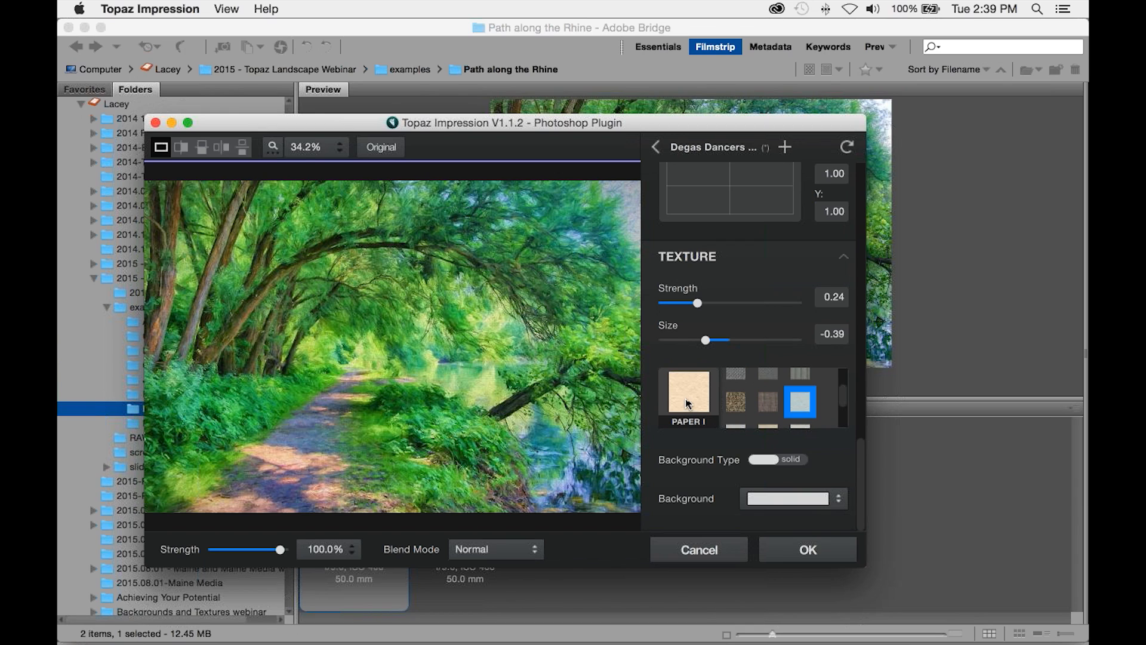
{"action": "left_click", "coordinate": [800, 553]}
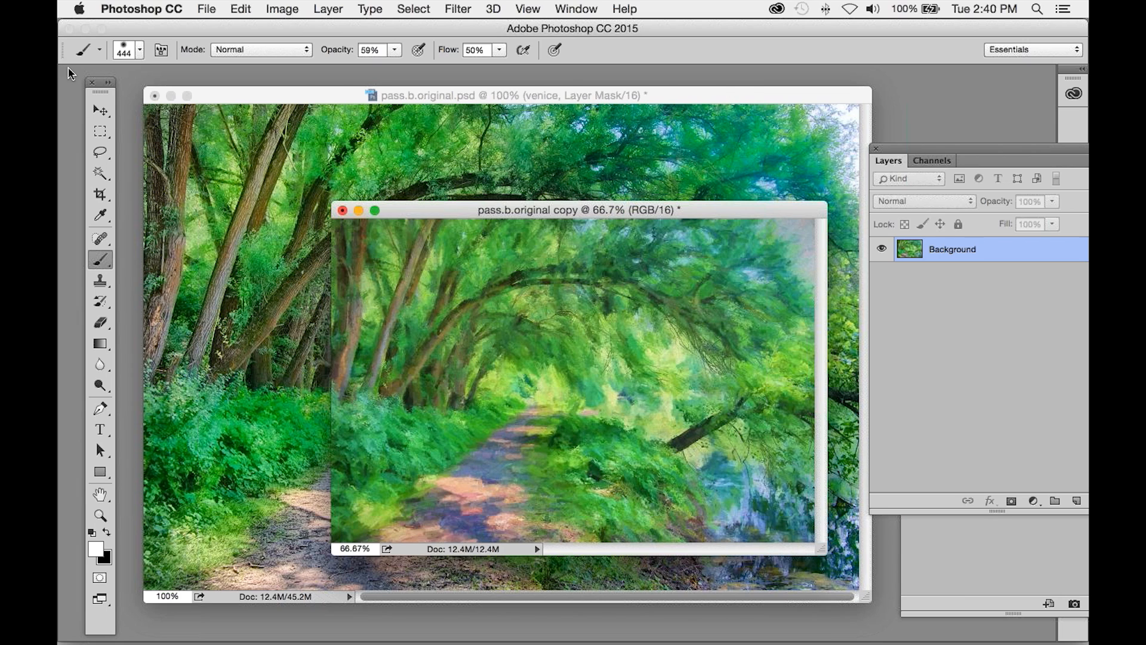
- Copy the Impression-painted image into pass.b.original.psd as an aligned new top layer named impression - Degas
{"action": "left_click", "coordinate": [100, 110]}
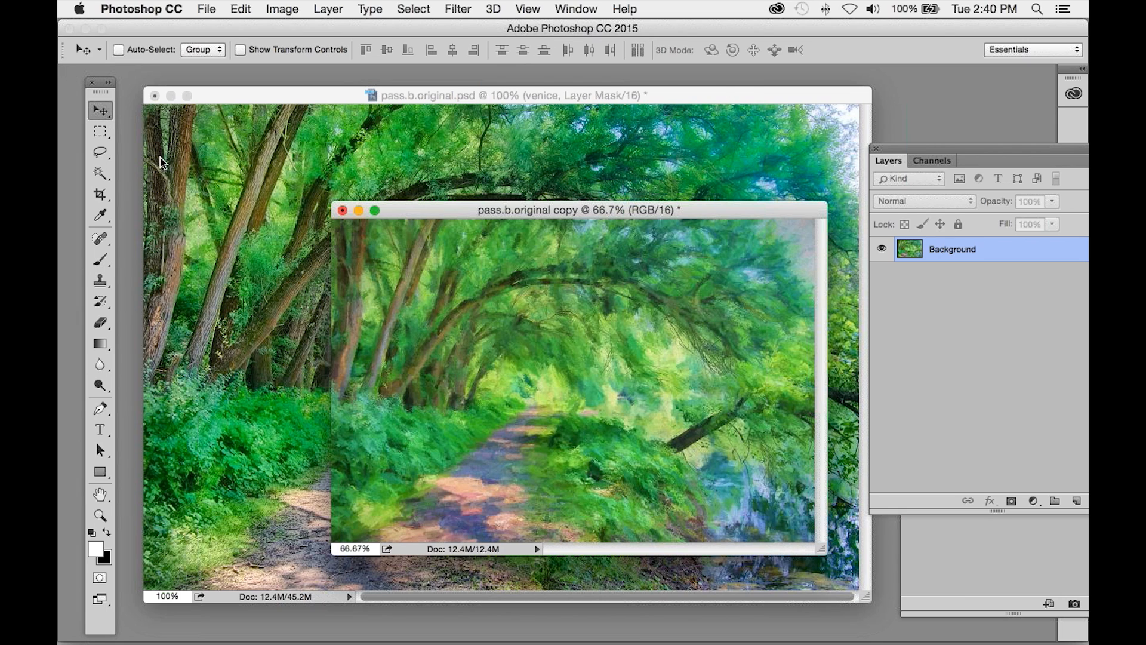
{"action": "left_click_drag", "start_coordinate": [372, 270], "coordinate": [276, 249]}
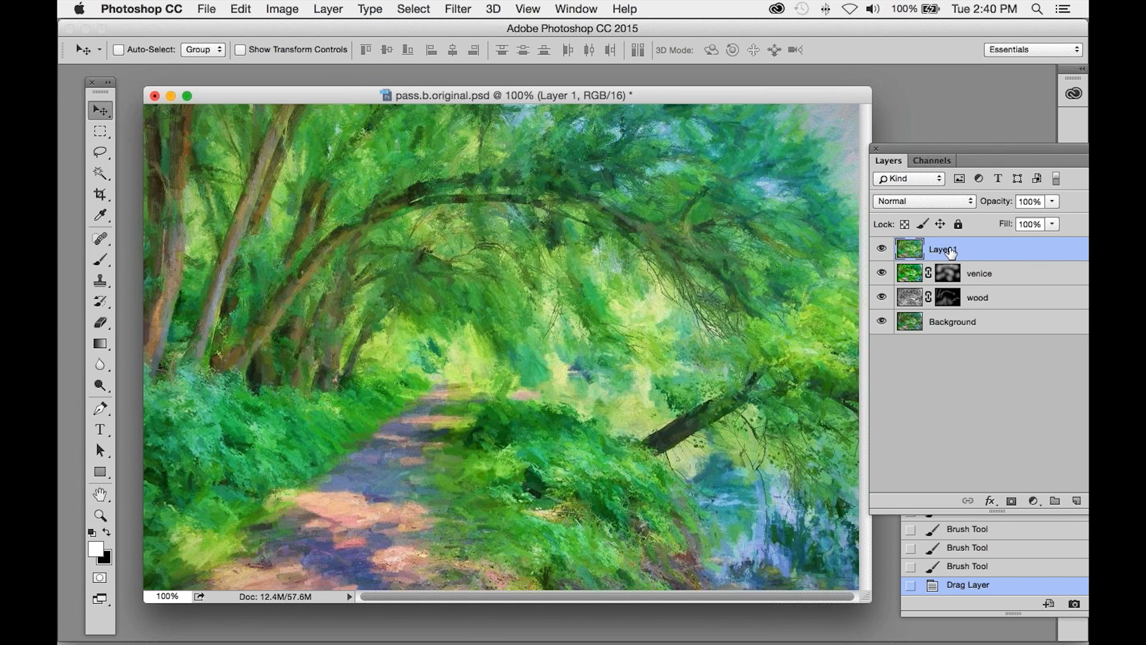
{"action": "double_click", "coordinate": [950, 249]}
{"action": "type", "text": "impress"}
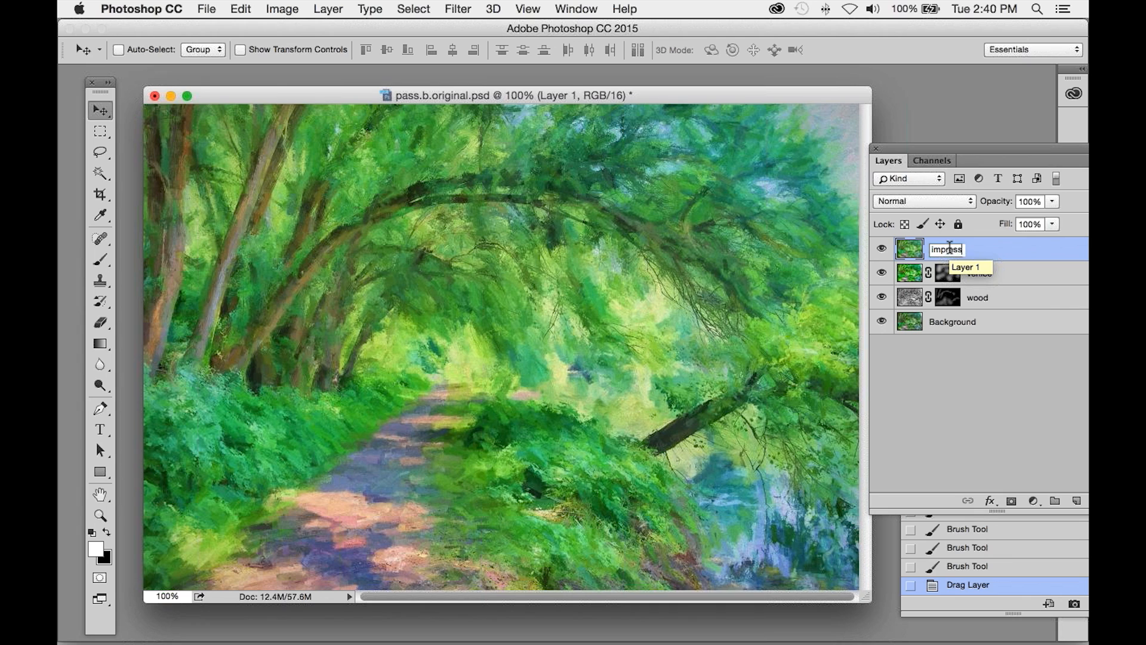
{"action": "type", "text": "ion - Degas"}
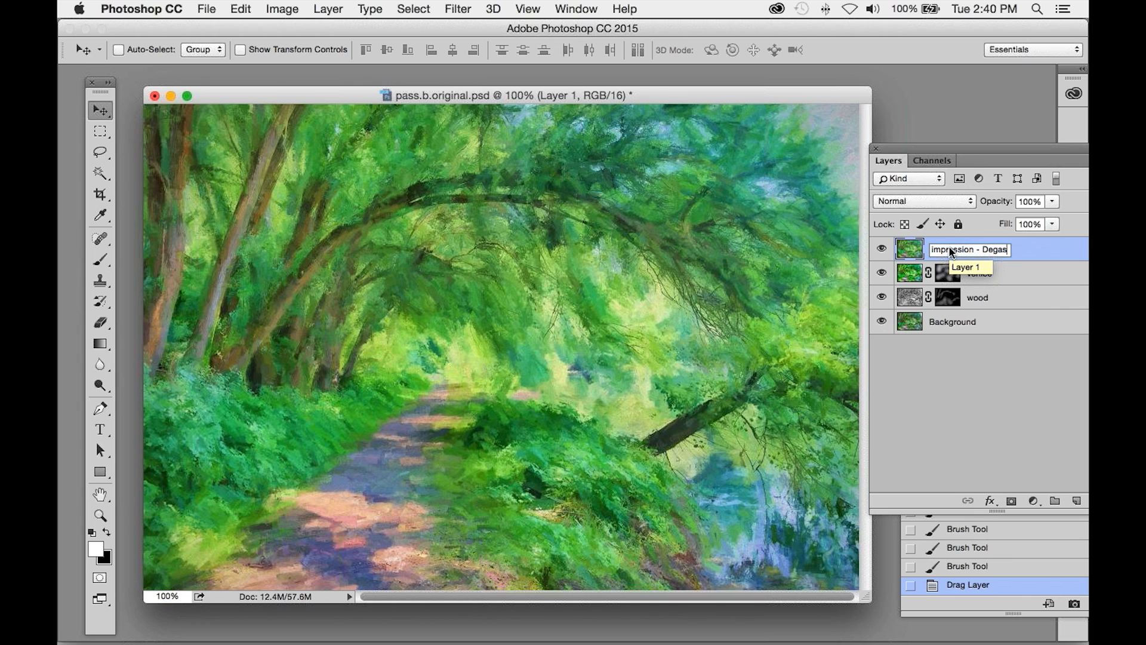
{"action": "key", "text": "Return"}
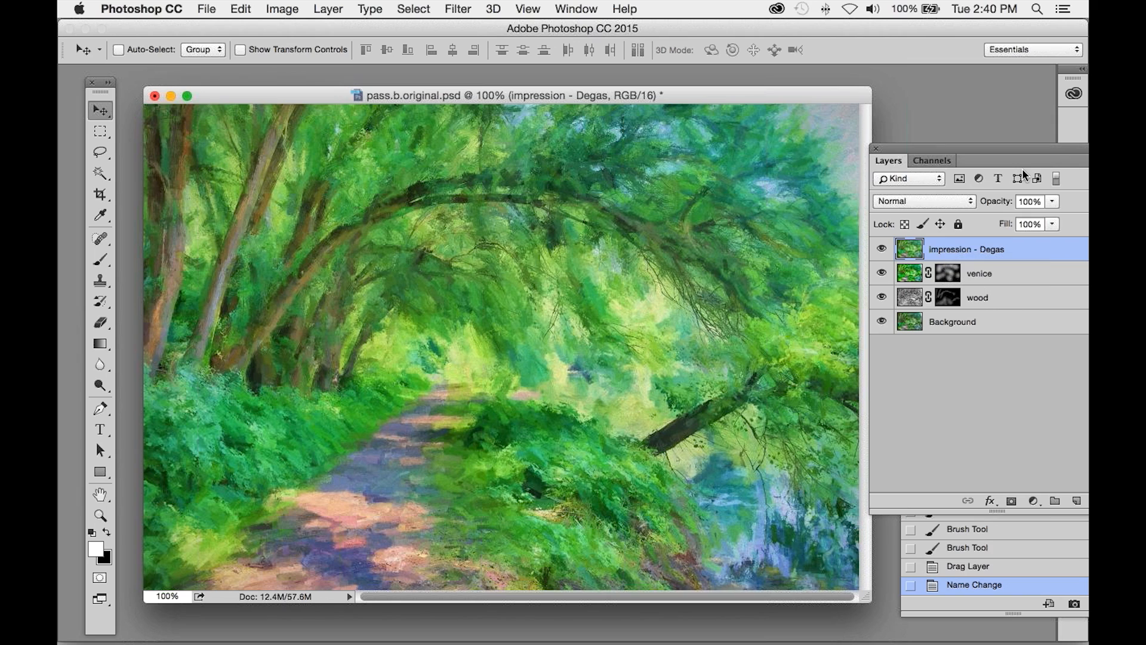
- Set the impression - Degas layer's opacity to 43% and its blend mode to Overlay
{"action": "left_click", "coordinate": [1053, 203]}
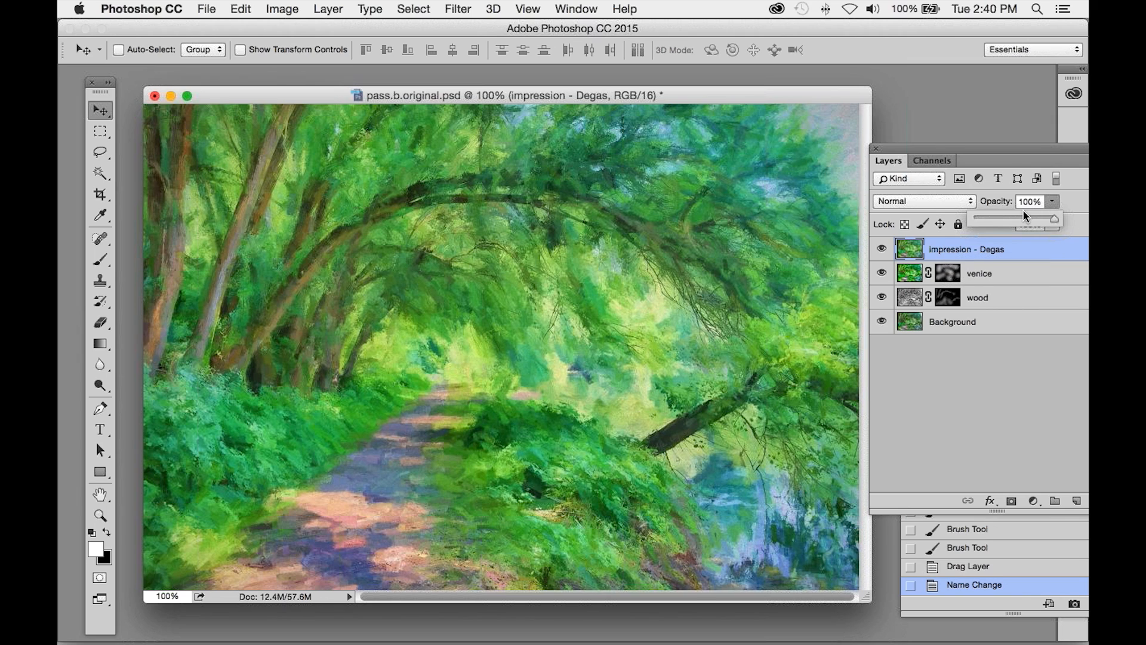
{"action": "left_click", "coordinate": [1000, 221]}
{"action": "left_click_drag", "start_coordinate": [999, 221], "coordinate": [1009, 222]}
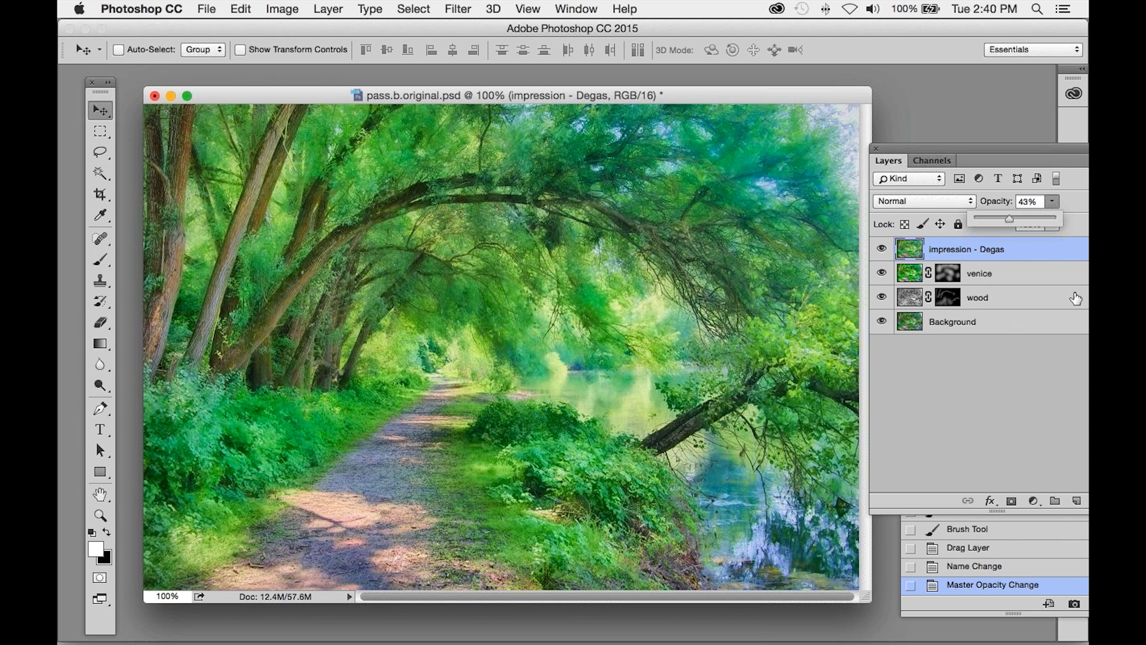
{"action": "key", "text": "Up"}
{"action": "left_click", "coordinate": [972, 202]}
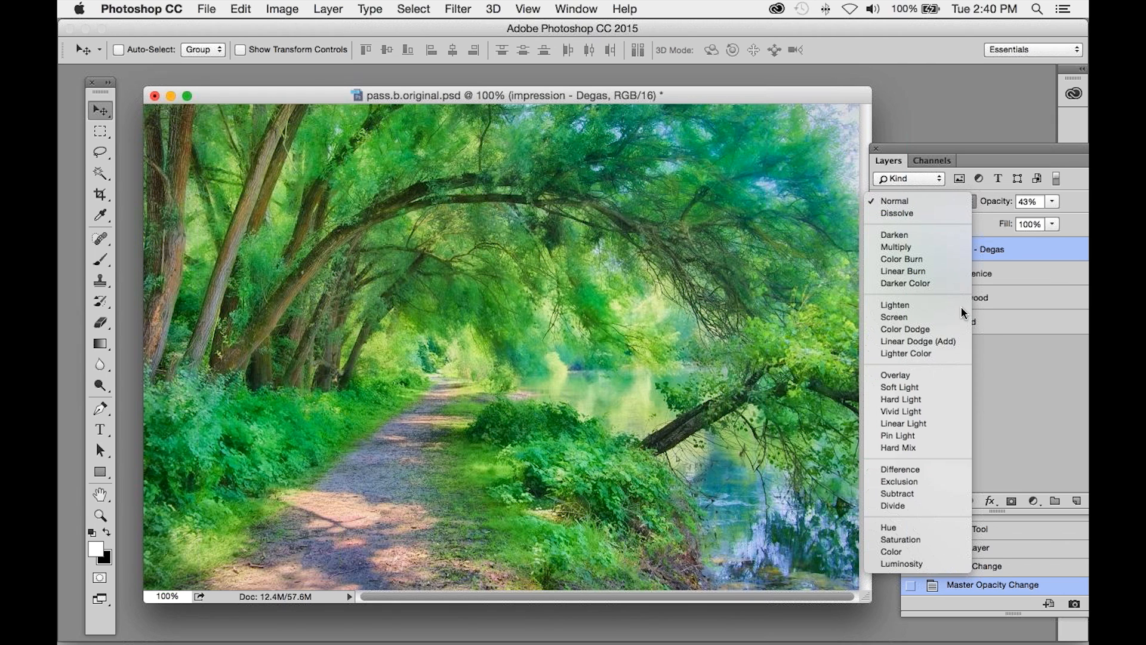
{"action": "left_click", "coordinate": [942, 374]}
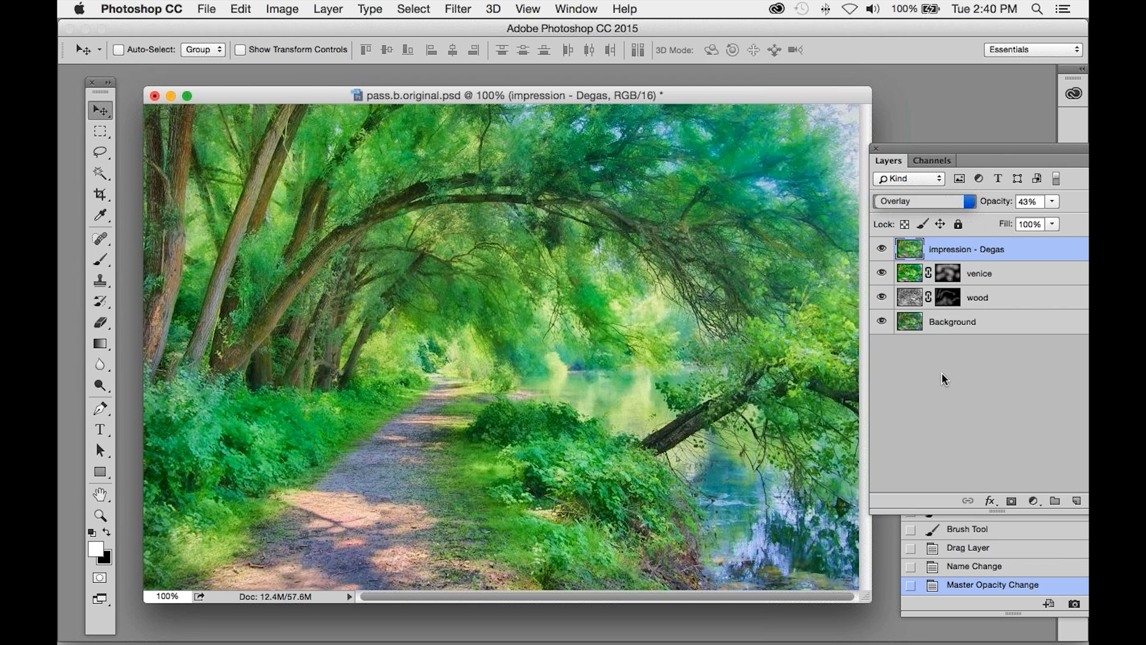